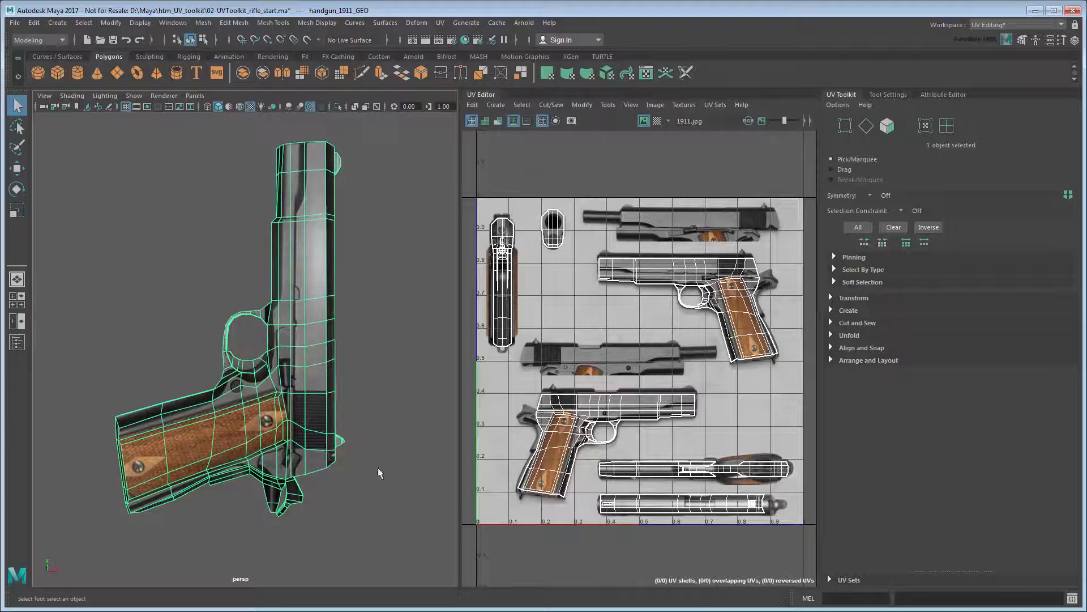
Step: Examine the untextured rifle beside the handgun and check which separate parts, such as body, hand guard, grip and barrel, make it up
{"action": "scroll", "coordinate": [378, 467], "scroll_direction": "down", "scroll_amount": 10}
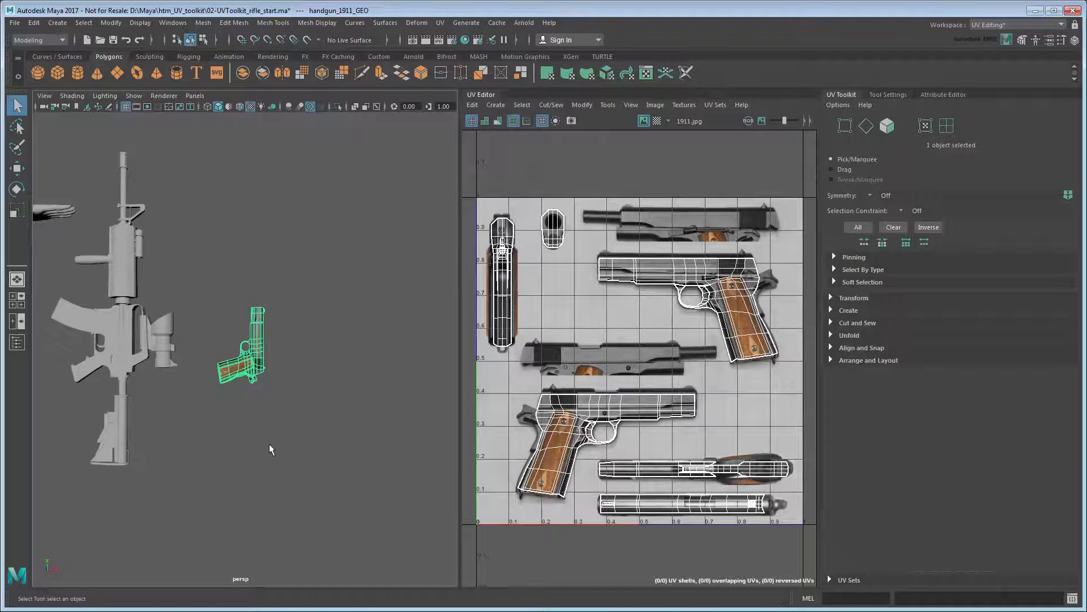
{"action": "right_click_drag", "start_coordinate": [216, 414], "coordinate": [299, 459], "text": "alt"}
{"action": "left_click", "coordinate": [361, 485]}
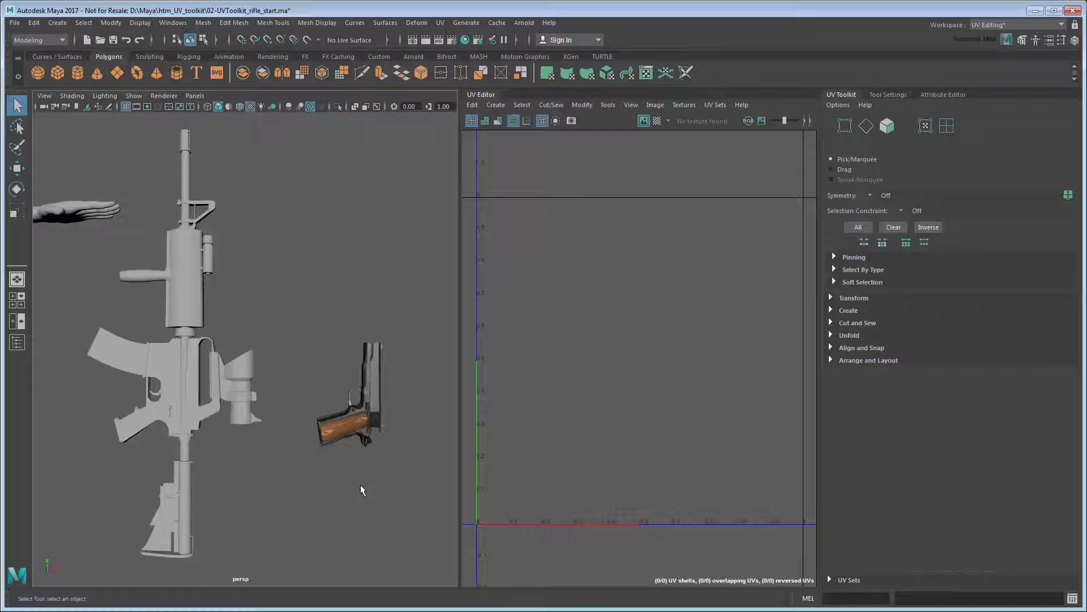
{"action": "left_click", "coordinate": [168, 409]}
{"action": "left_click", "coordinate": [171, 398]}
{"action": "left_click", "coordinate": [128, 366]}
{"action": "left_click", "coordinate": [180, 300]}
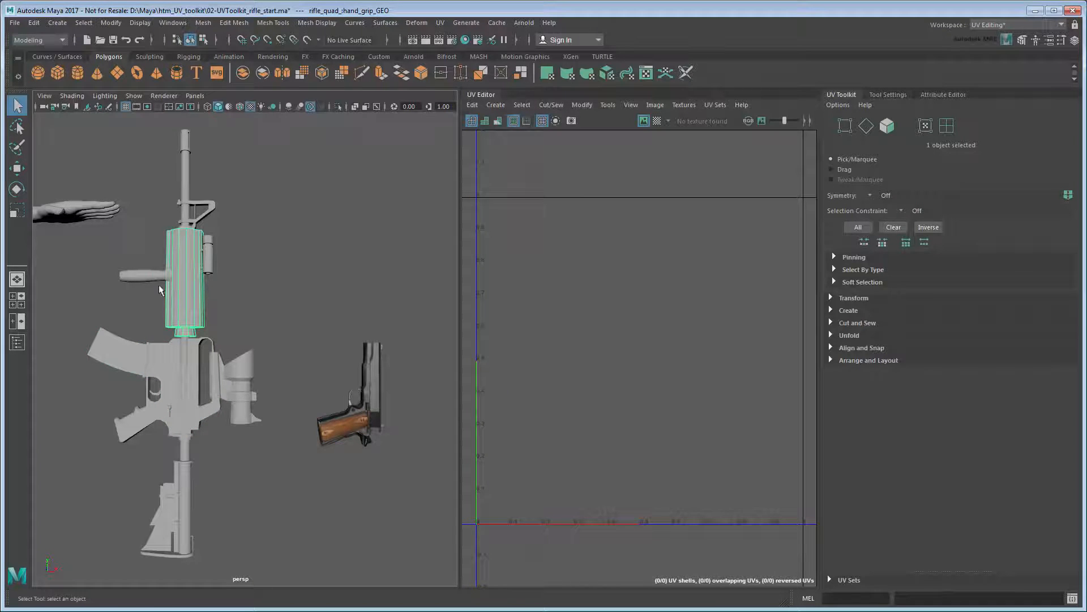
{"action": "left_click", "coordinate": [145, 276]}
{"action": "left_click", "coordinate": [183, 191]}
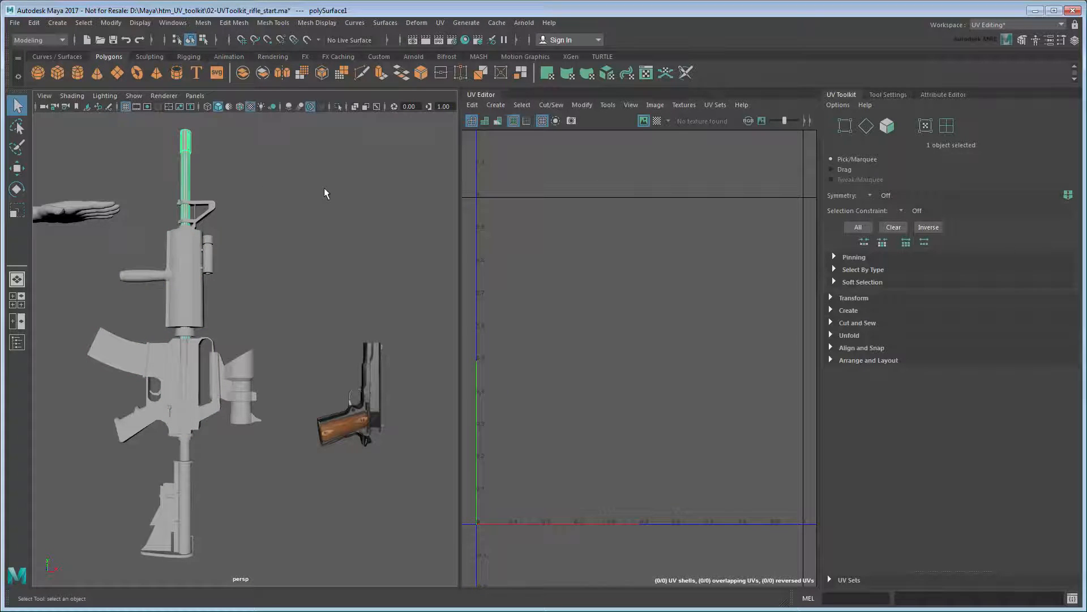
{"action": "left_click", "coordinate": [325, 189]}
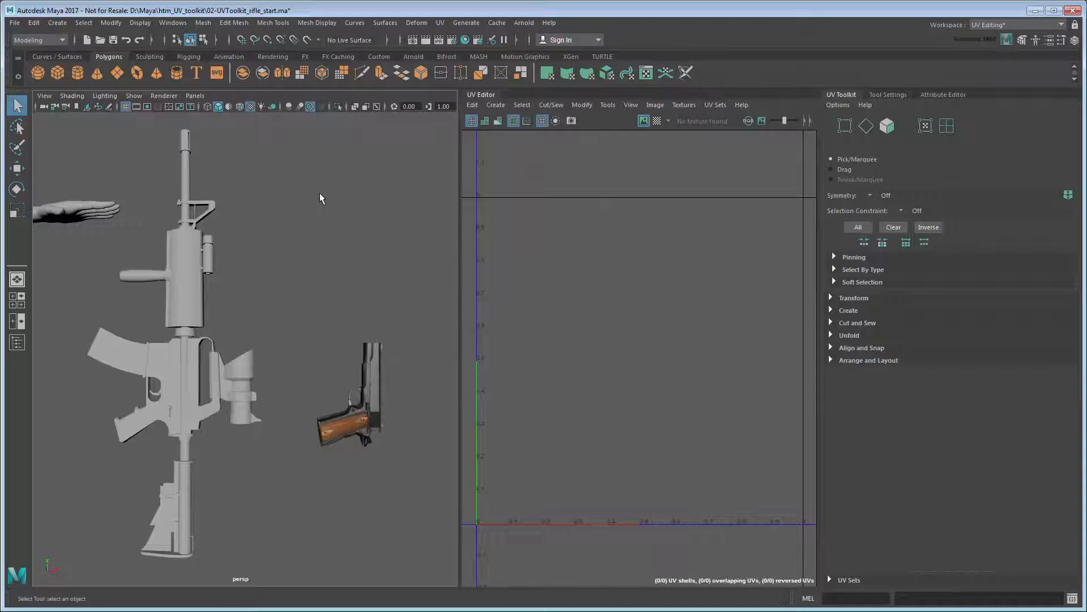
Step: Assign a new Blinn material to all parts of the rifle
{"action": "left_click_drag", "start_coordinate": [148, 134], "coordinate": [247, 561]}
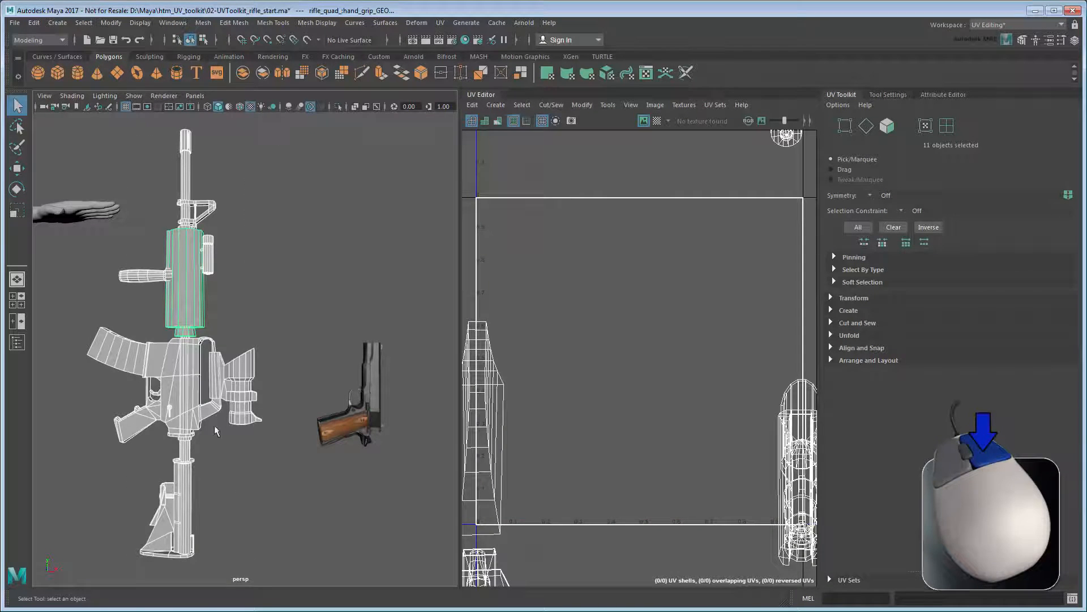
{"action": "right_click_drag", "start_coordinate": [186, 277], "coordinate": [194, 573]}
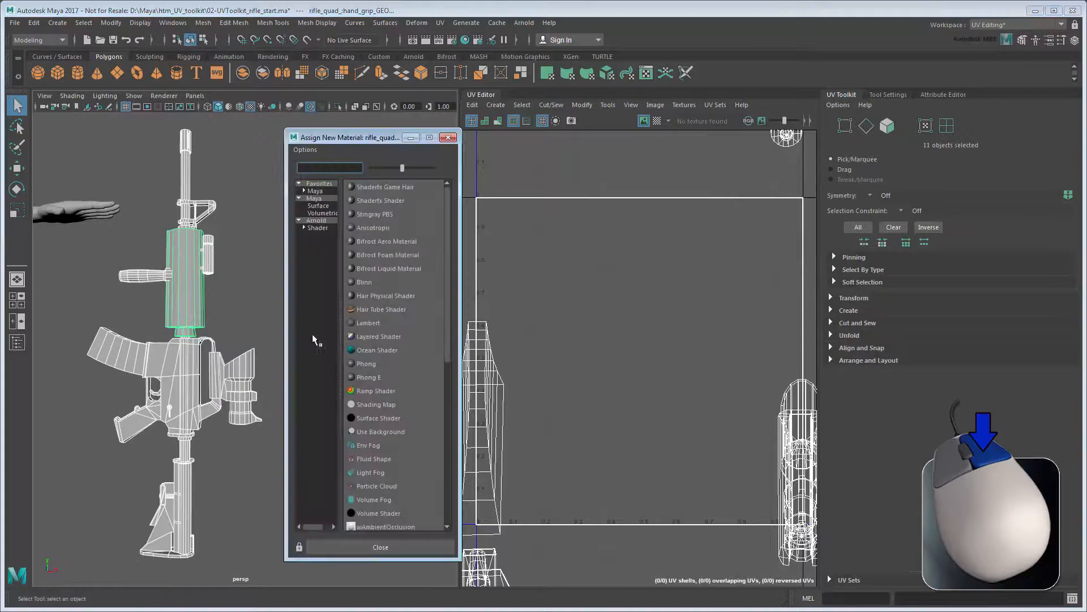
{"action": "left_click", "coordinate": [382, 282]}
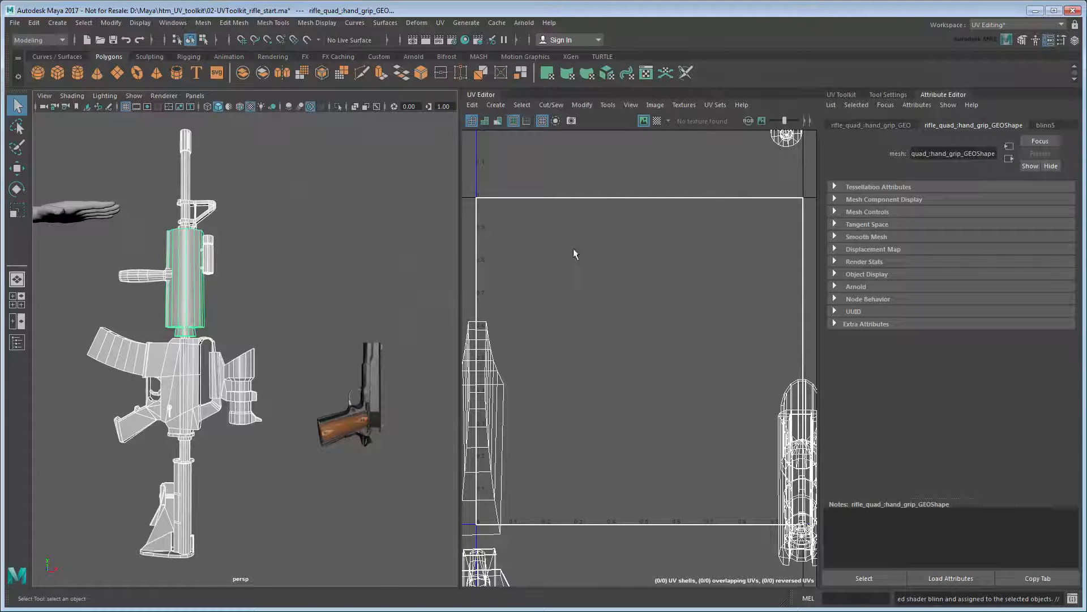
Step: Connect a File texture to the Blinn material's Color and load M4.jpg from the sourceimages folder
{"action": "left_click", "coordinate": [1044, 126]}
{"action": "left_click_drag", "start_coordinate": [977, 375], "coordinate": [967, 376]}
{"action": "left_click", "coordinate": [1056, 253]}
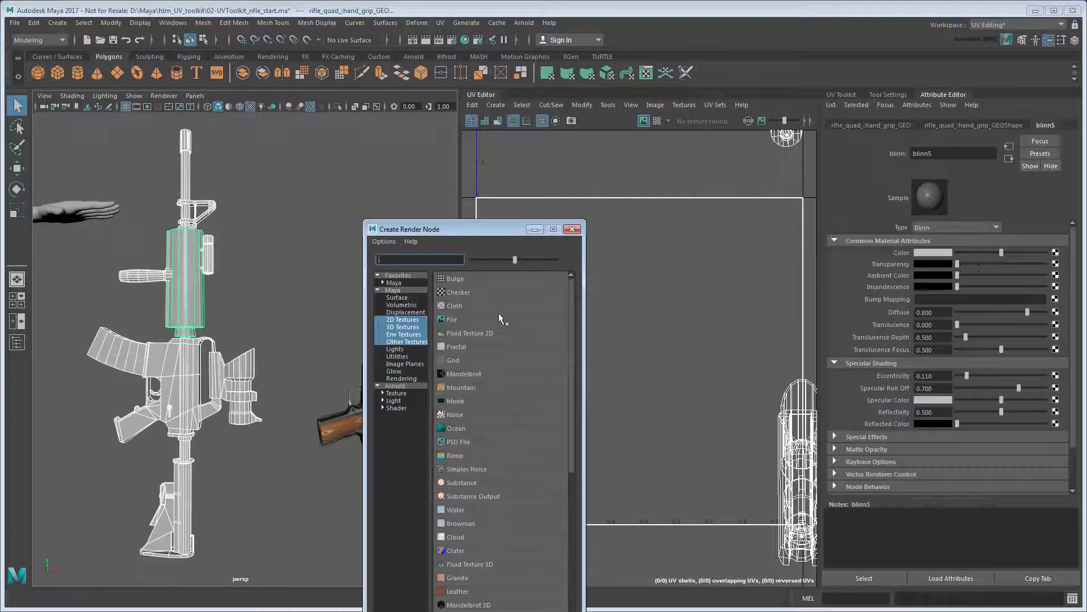
{"action": "left_click", "coordinate": [498, 319]}
{"action": "left_click", "coordinate": [1058, 280]}
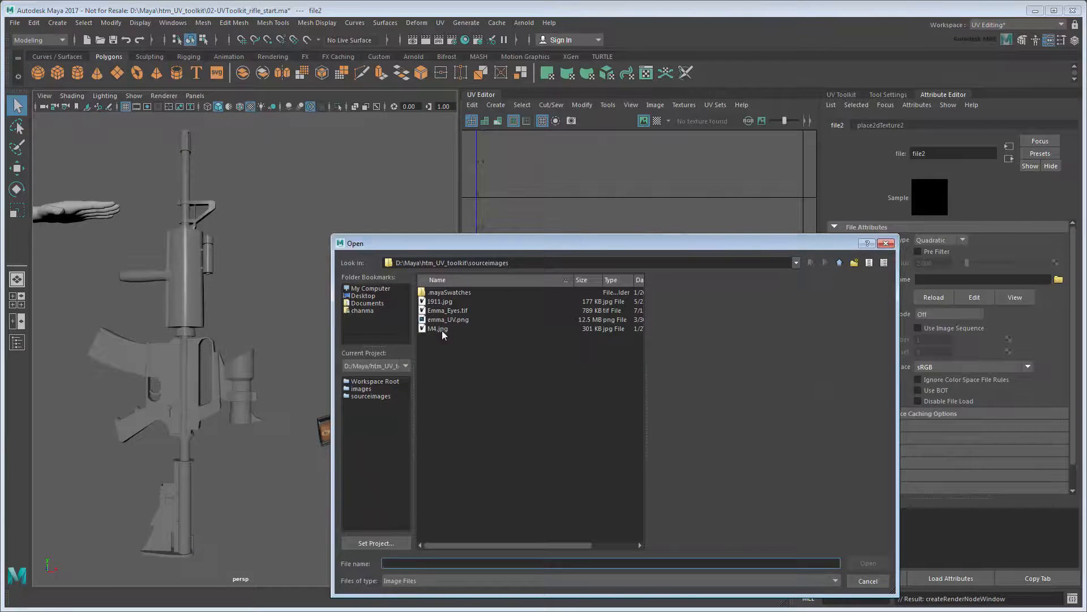
{"action": "left_click", "coordinate": [441, 329]}
{"action": "left_click", "coordinate": [868, 562]}
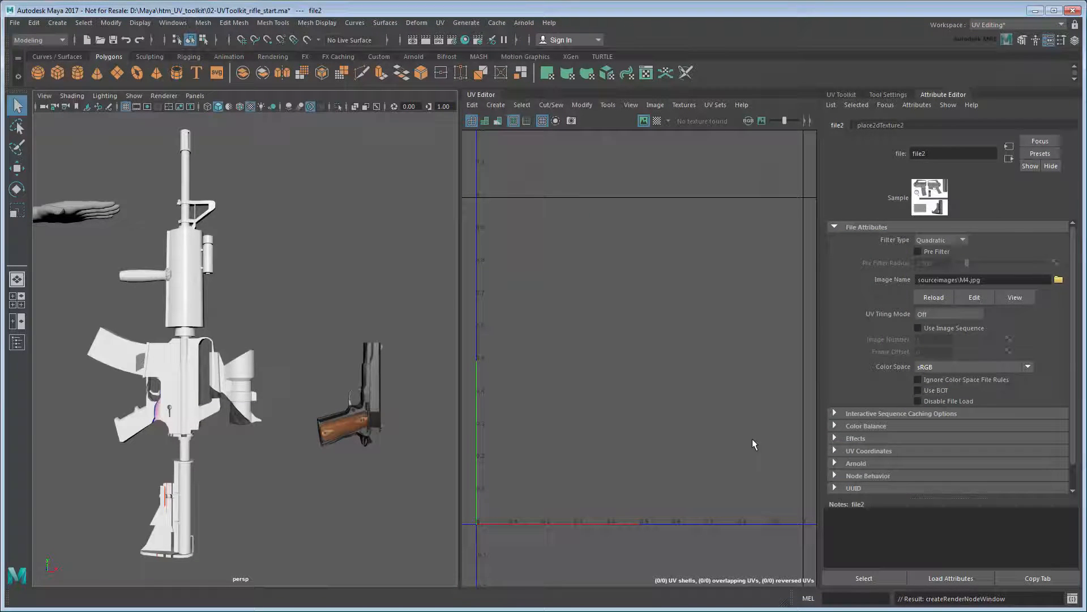
Step: Check the rifle parts against the M4.jpg texture in the UV Editor, and dim the texture image
{"action": "left_click", "coordinate": [163, 367]}
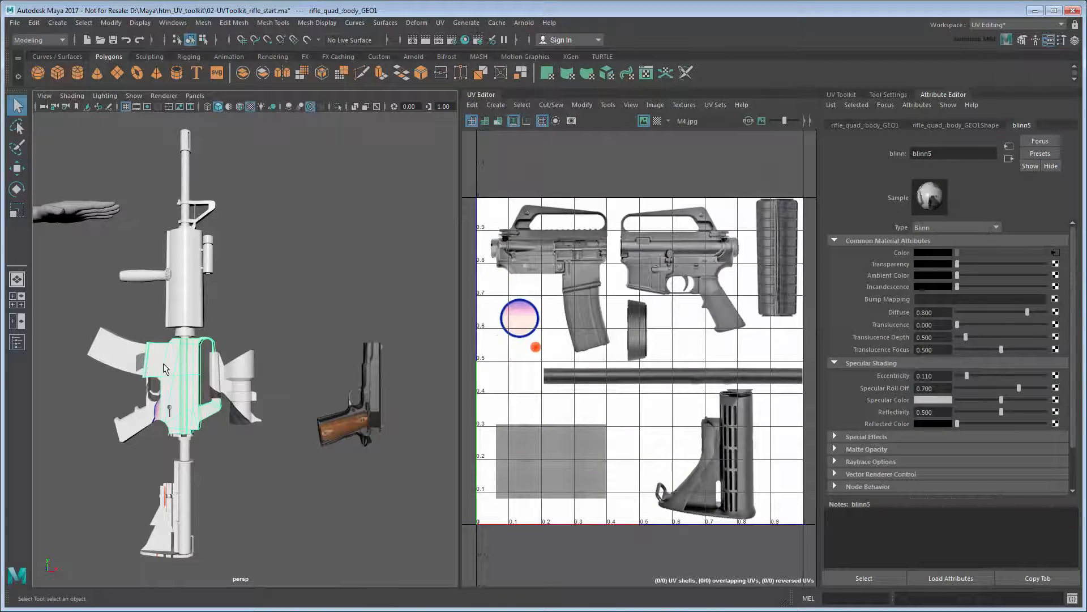
{"action": "left_click", "coordinate": [193, 283]}
{"action": "left_click", "coordinate": [155, 278]}
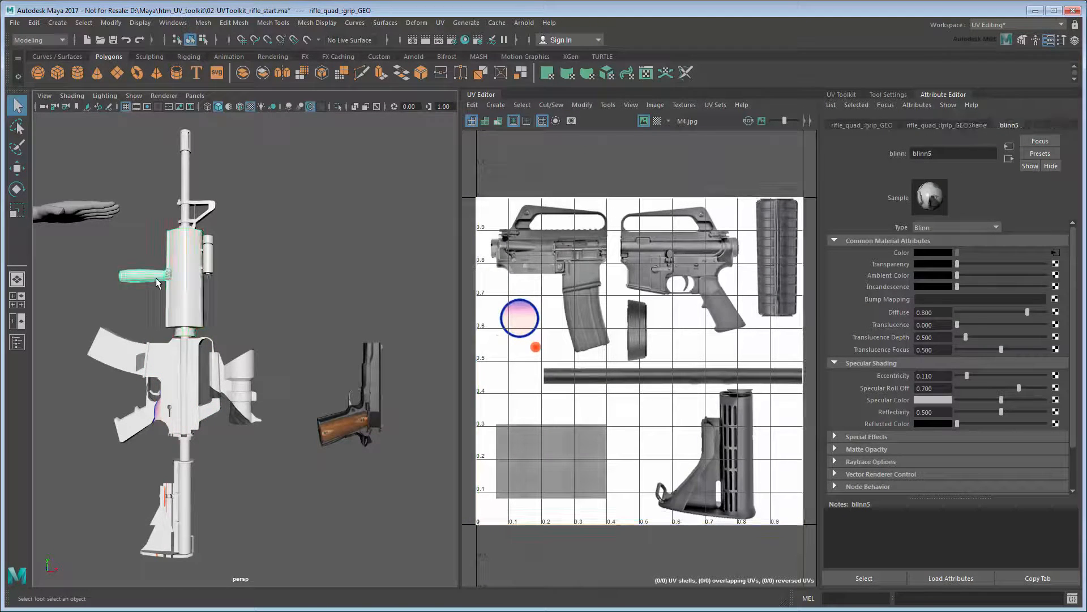
{"action": "left_click", "coordinate": [186, 184]}
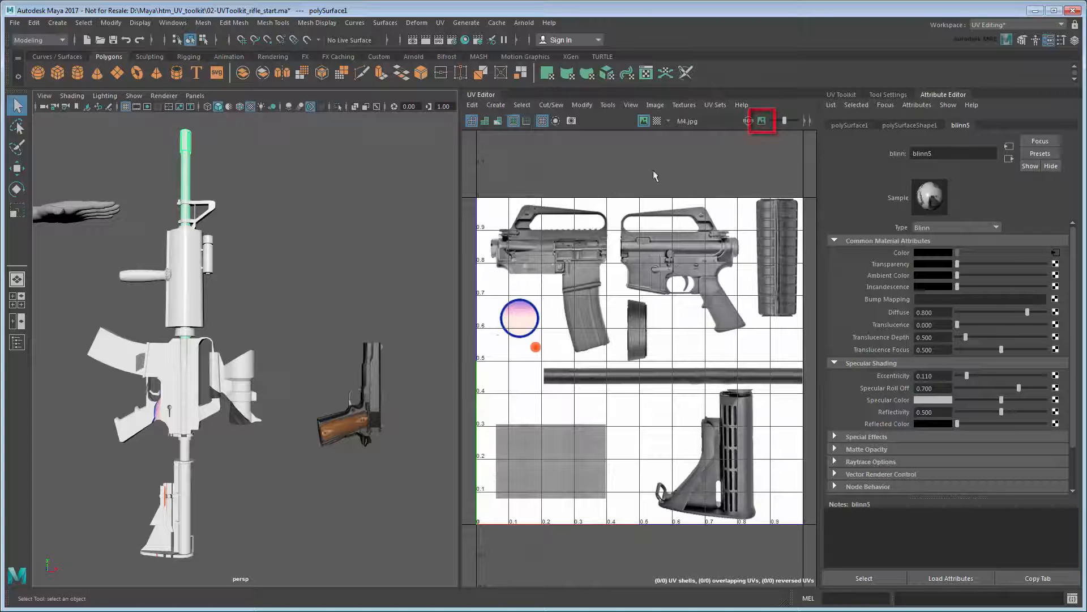
{"action": "left_click", "coordinate": [761, 122]}
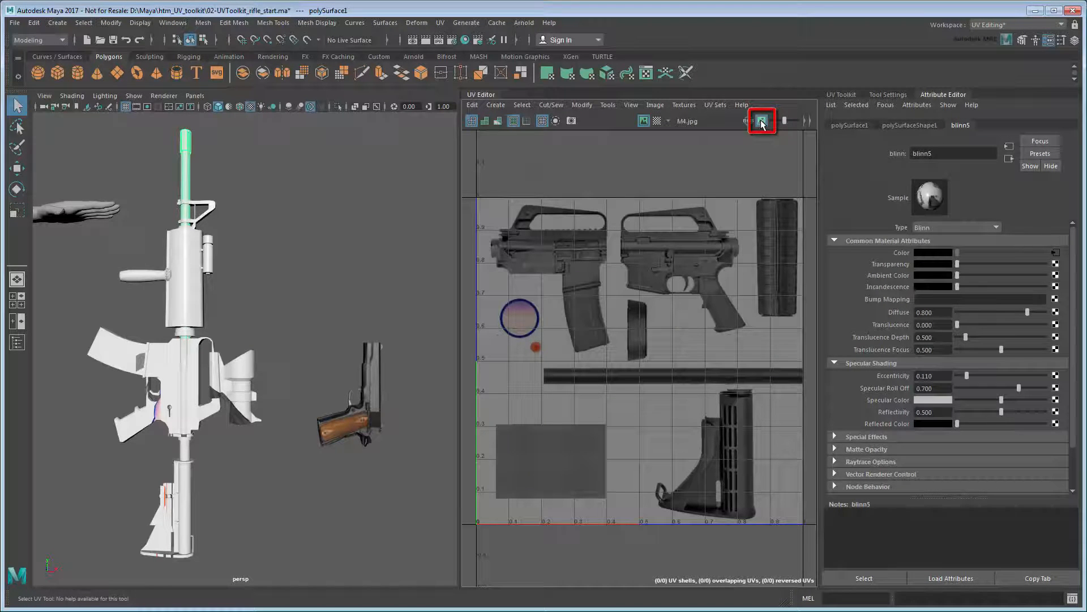
{"action": "left_click", "coordinate": [786, 121]}
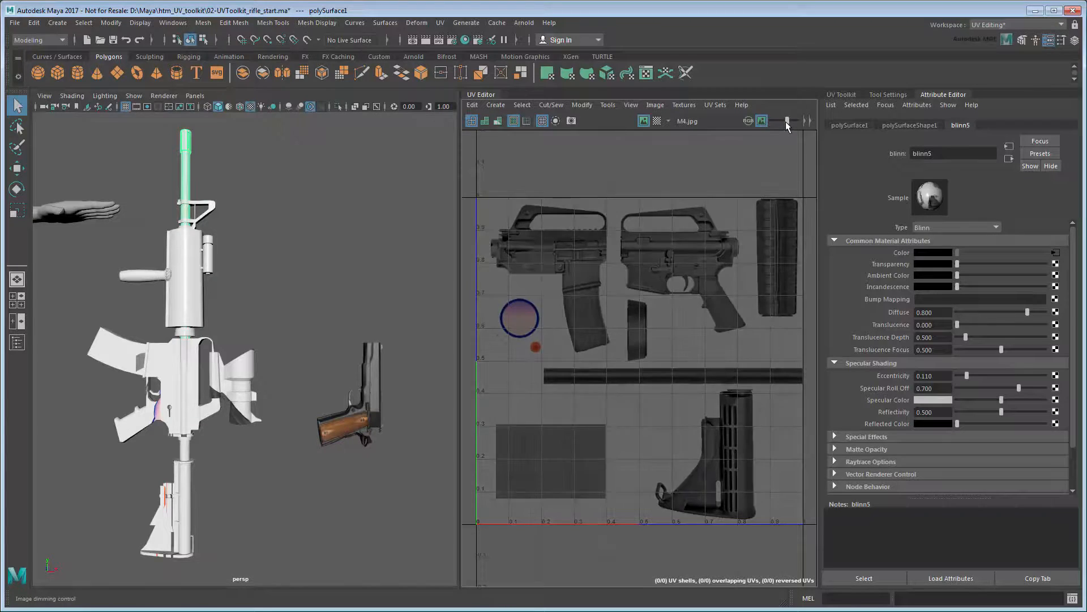
{"action": "left_click_drag", "start_coordinate": [786, 122], "coordinate": [786, 122]}
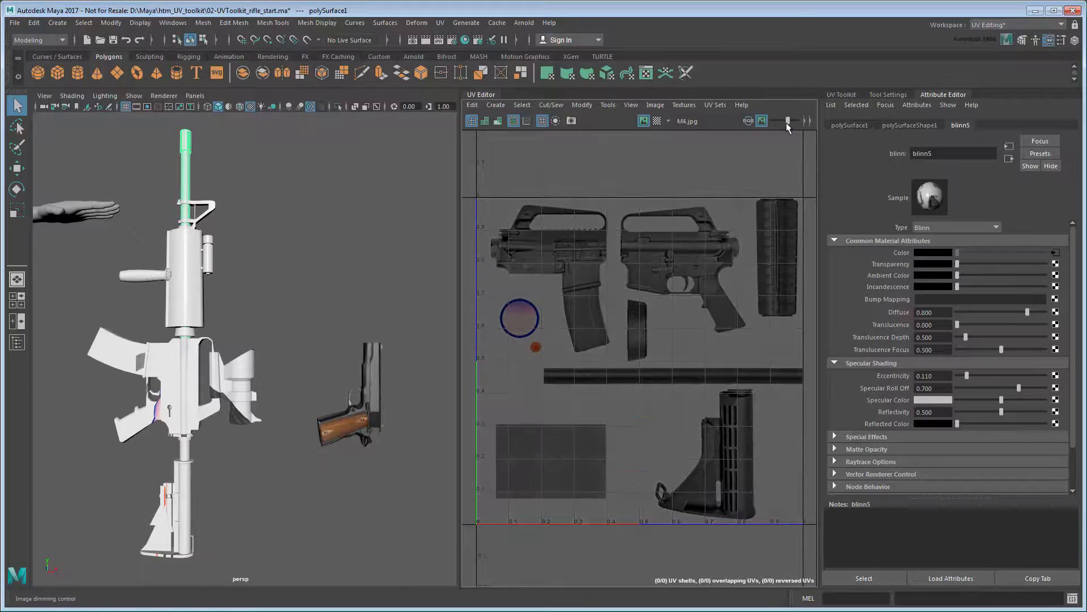
Step: Planar-map the rifle body from the Z axis, fitted to the bounding box with the image width/height ratio kept
{"action": "left_click", "coordinate": [184, 356]}
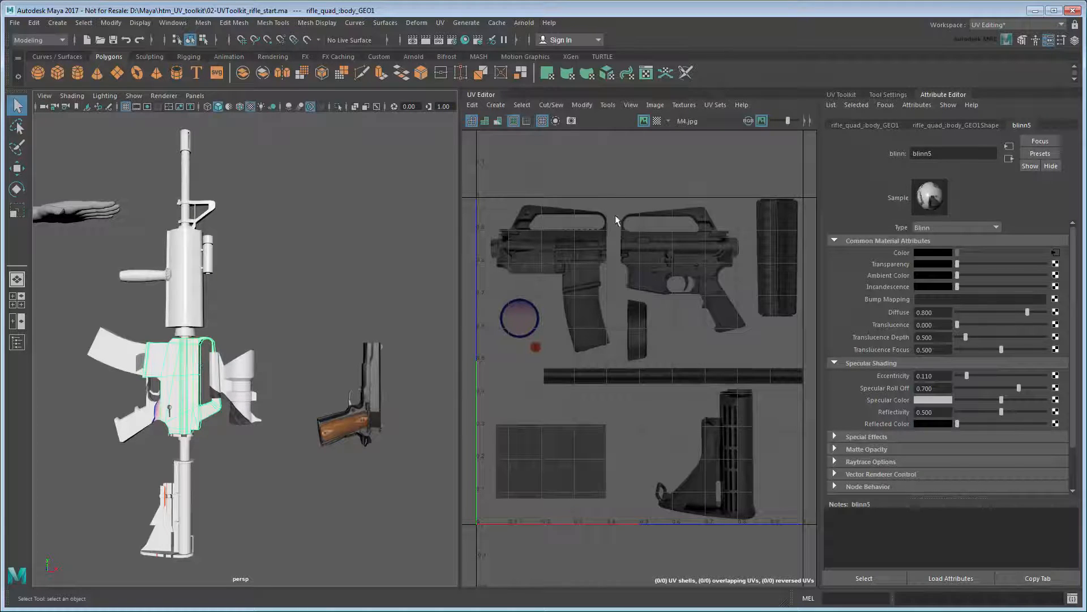
{"action": "left_click", "coordinate": [842, 95]}
{"action": "left_click", "coordinate": [864, 311]}
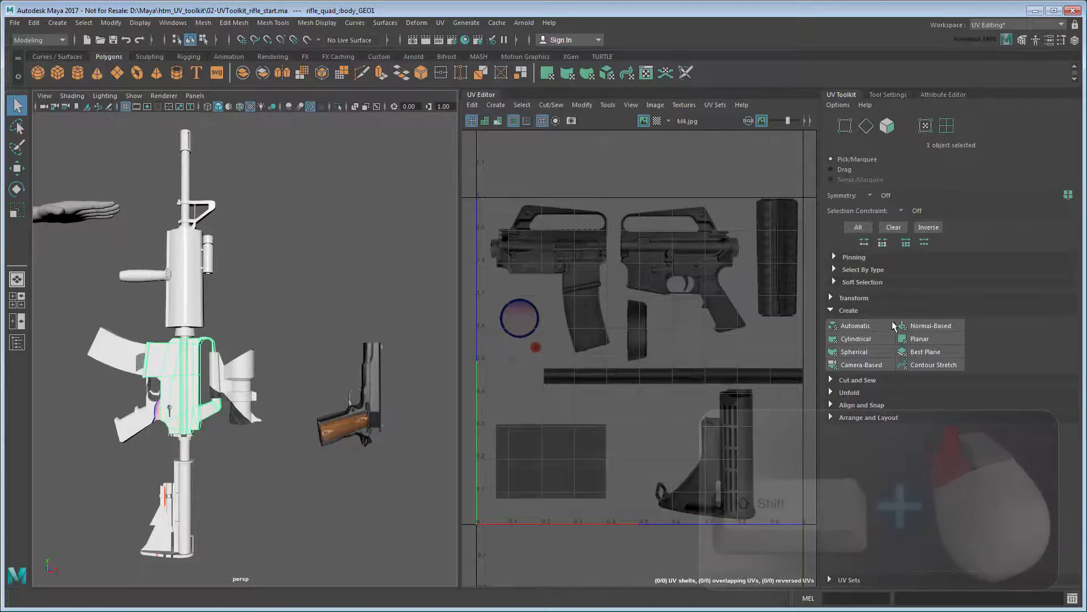
{"action": "left_click", "coordinate": [923, 338], "text": "shift"}
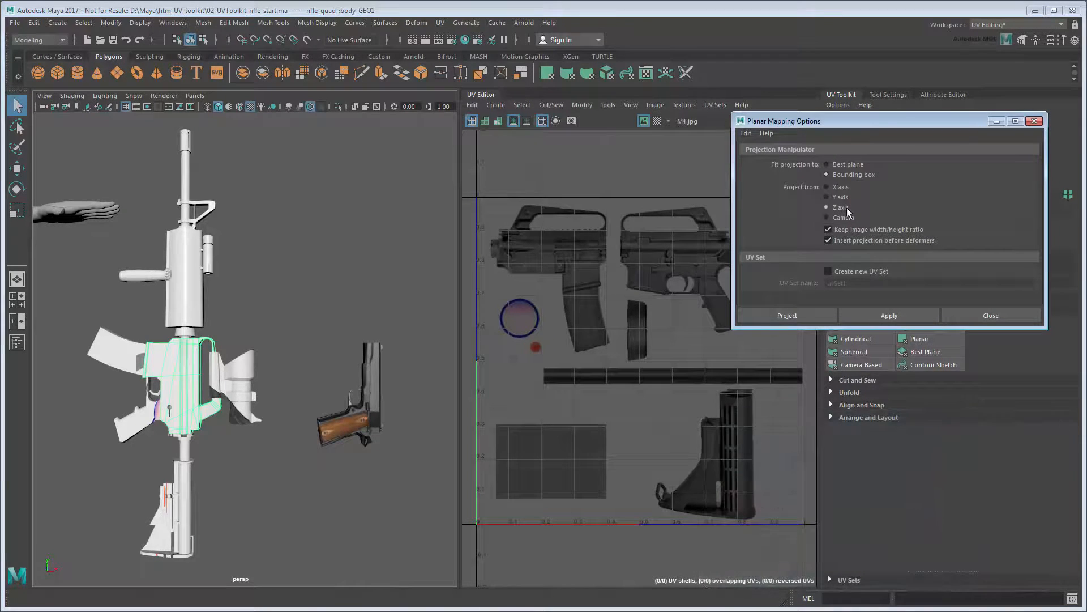
{"action": "left_click", "coordinate": [804, 316]}
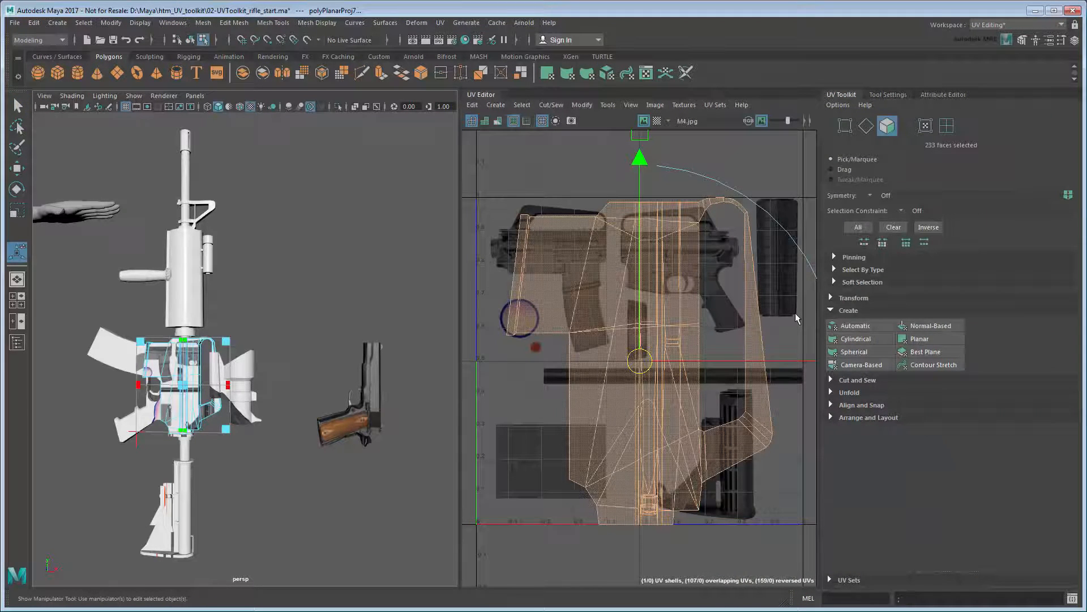
Step: Rotate the rifle body's UV shell 90 degrees counterclockwise
{"action": "left_click", "coordinate": [853, 298]}
{"action": "left_click", "coordinate": [922, 509]}
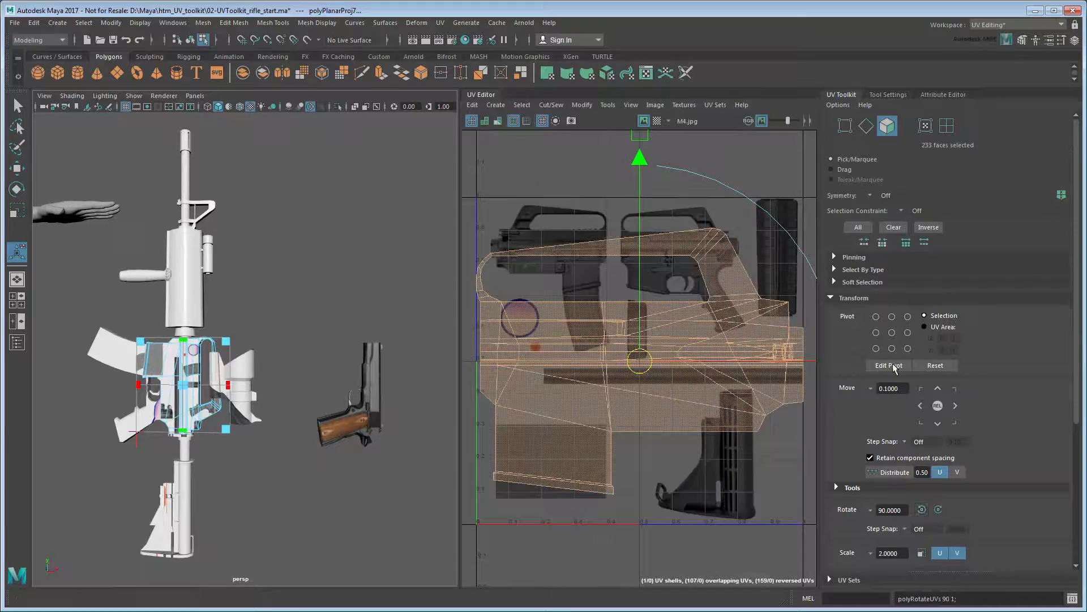
{"action": "left_click", "coordinate": [853, 298]}
Step: Scale and move the body's UV shell to fit the upper-right receiver picture, the one with the trigger and pistol grip
{"action": "key", "text": "r"}
{"action": "left_click_drag", "start_coordinate": [640, 361], "coordinate": [679, 251]}
{"action": "key", "text": "w"}
{"action": "key", "text": "r"}
{"action": "left_click_drag", "start_coordinate": [678, 184], "coordinate": [676, 180]}
{"action": "key", "text": "w"}
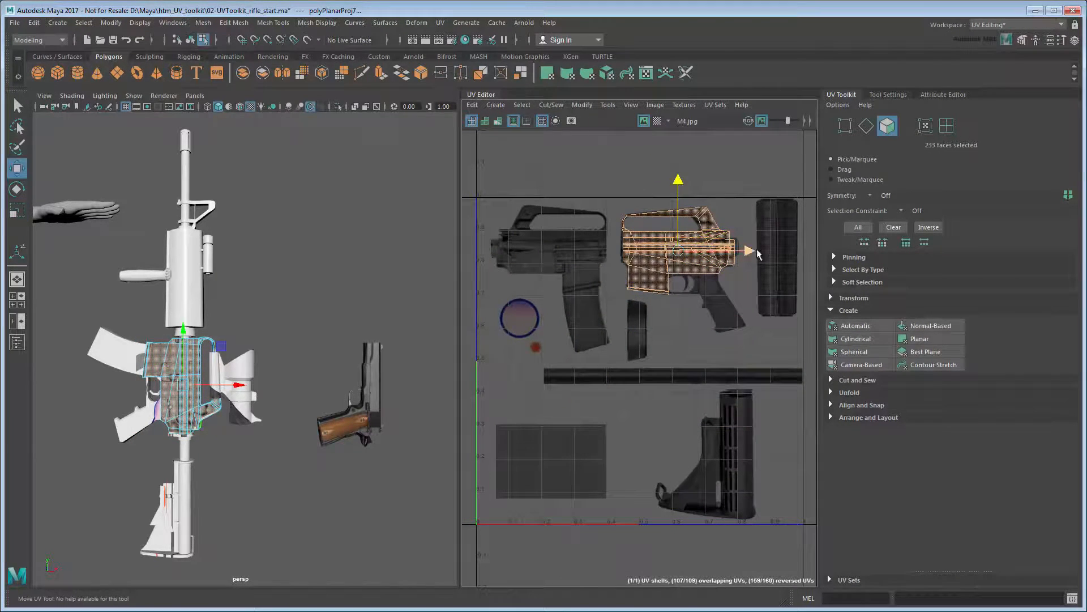
{"action": "key", "text": "r"}
{"action": "left_click_drag", "start_coordinate": [747, 252], "coordinate": [746, 251]}
{"action": "key", "text": "w"}
{"action": "scroll", "coordinate": [724, 260], "scroll_direction": "up", "scroll_amount": 3}
{"action": "scroll", "coordinate": [724, 263], "scroll_direction": "up", "scroll_amount": 4}
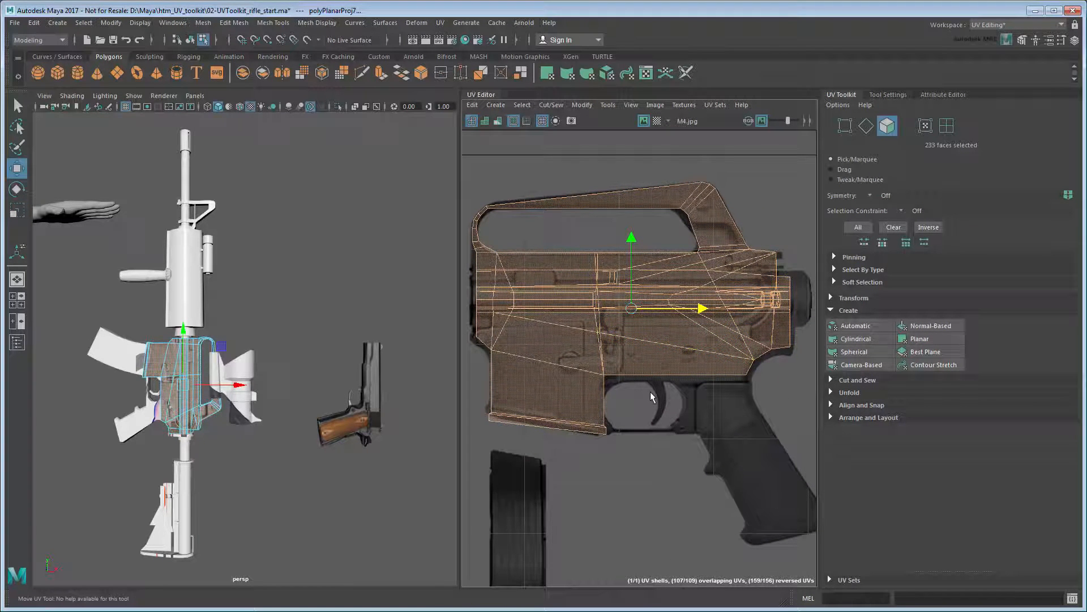
Step: Move the UVs at the magazine well's lower front corner slightly upward to match the texture
{"action": "left_click", "coordinate": [925, 125]}
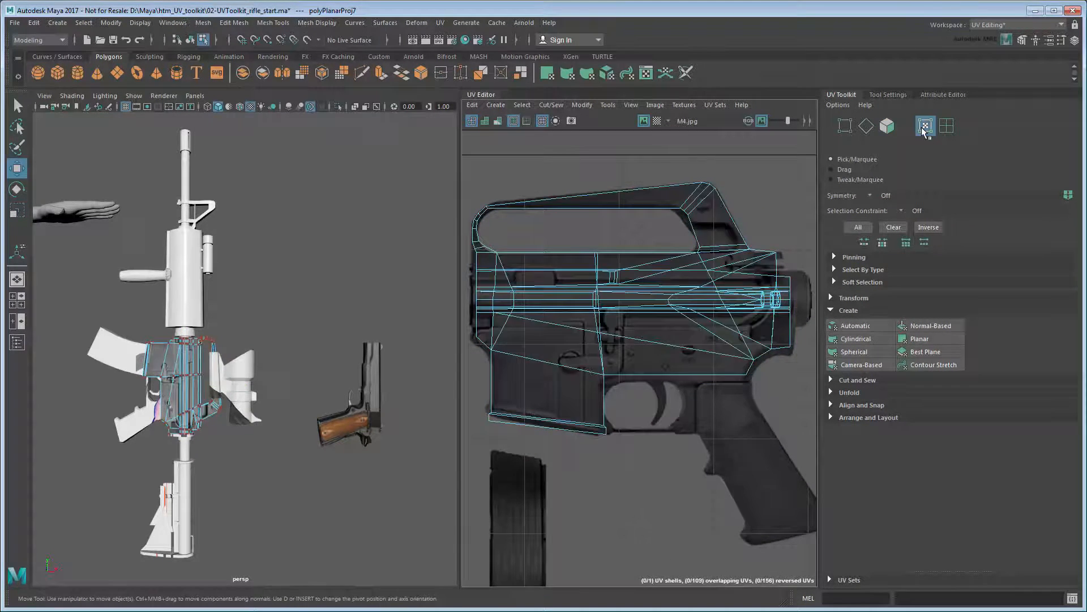
{"action": "scroll", "coordinate": [554, 392], "scroll_direction": "up", "scroll_amount": 4}
{"action": "left_click_drag", "start_coordinate": [518, 350], "coordinate": [573, 391]}
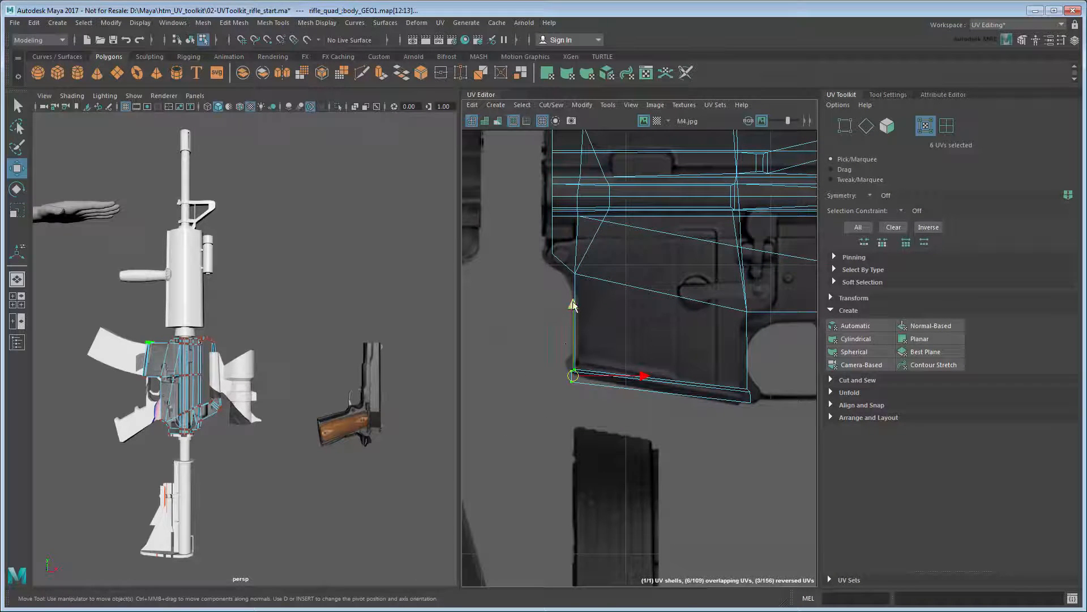
{"action": "left_click_drag", "start_coordinate": [572, 293], "coordinate": [572, 291]}
Step: Move the UVs at the carry handle's inner rear corner and at the base of its front curve to match the texture
{"action": "middle_click_drag", "start_coordinate": [773, 210], "coordinate": [570, 349], "text": "alt"}
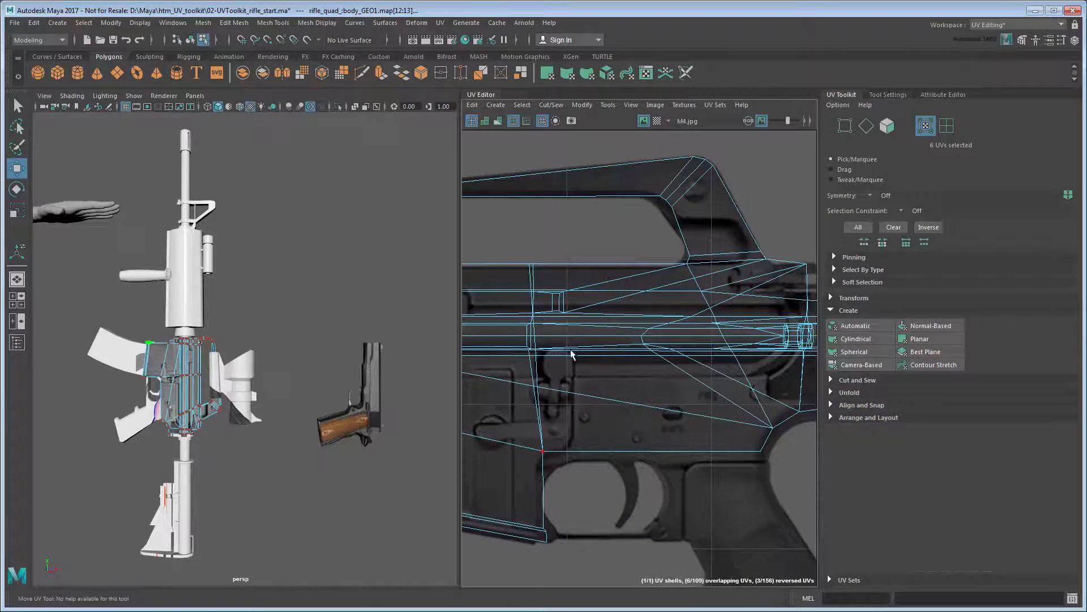
{"action": "left_click_drag", "start_coordinate": [642, 185], "coordinate": [692, 216]}
{"action": "middle_click_drag", "start_coordinate": [679, 216], "coordinate": [658, 205]}
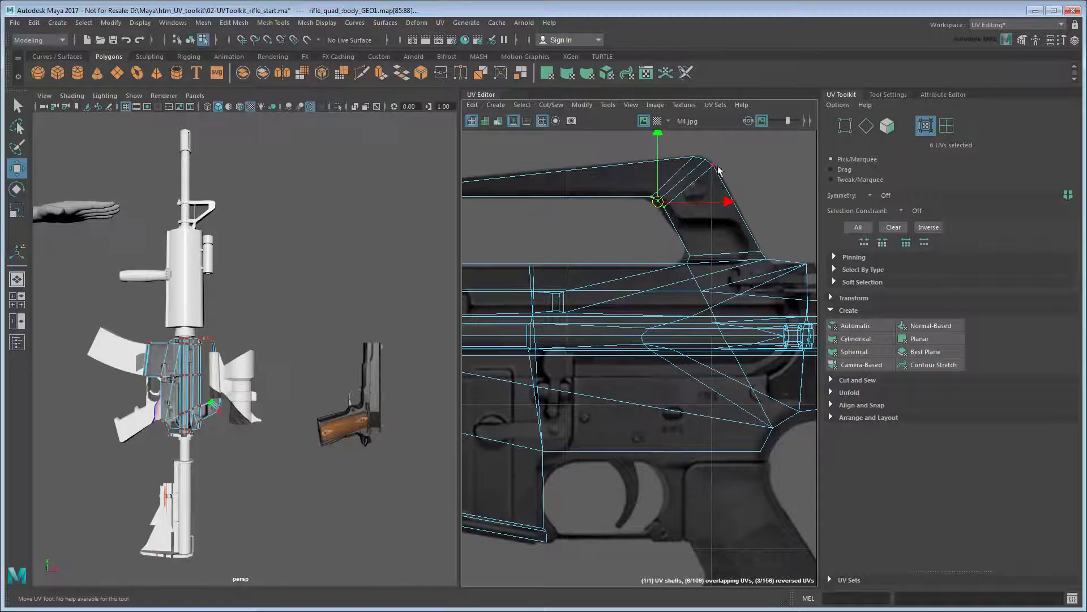
{"action": "middle_click_drag", "start_coordinate": [717, 354], "coordinate": [668, 345], "text": "alt"}
{"action": "left_click_drag", "start_coordinate": [703, 261], "coordinate": [698, 260]}
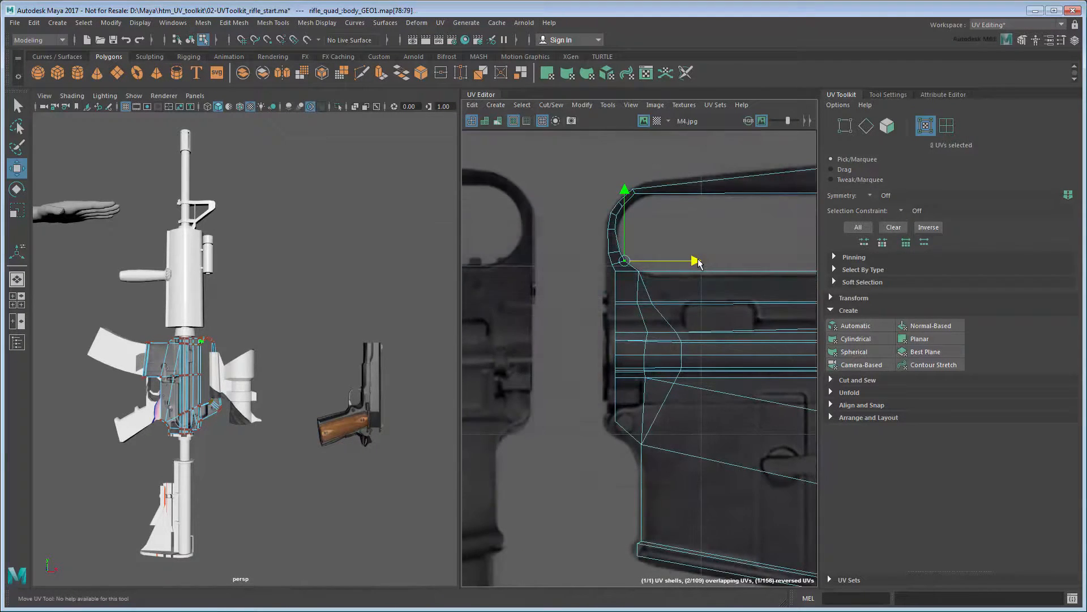
{"action": "right_click_drag", "start_coordinate": [746, 336], "coordinate": [592, 340], "text": "alt"}
{"action": "middle_click_drag", "start_coordinate": [592, 339], "coordinate": [655, 352], "text": "alt"}
{"action": "left_click", "coordinate": [669, 511]}
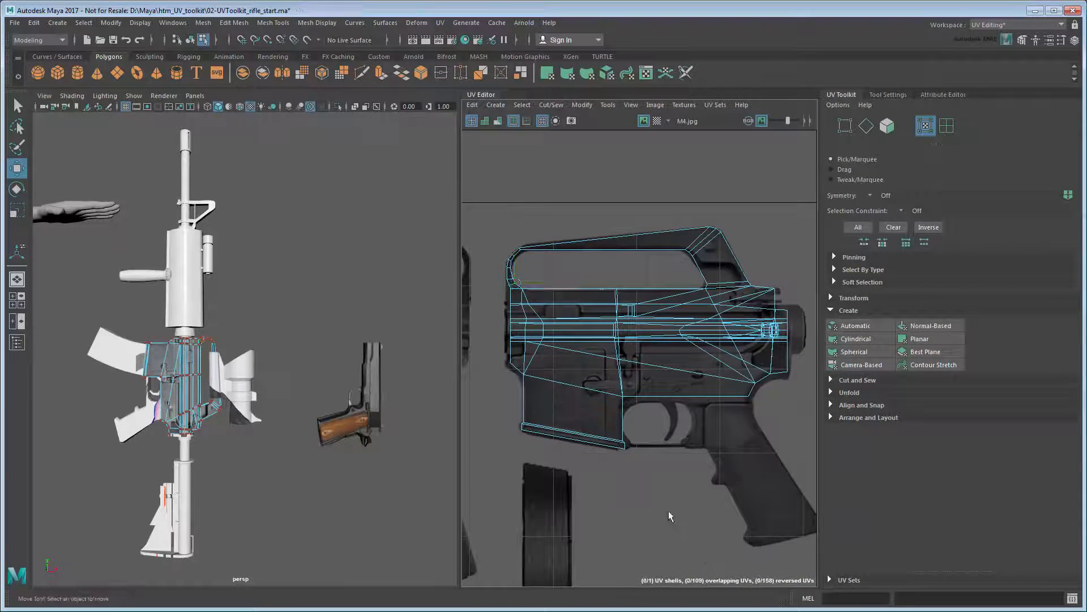
Step: Convert the rifle body's selection to faces and select only the face loop running around the body's outer edge
{"action": "left_click", "coordinate": [887, 126], "text": "ctrl"}
{"action": "key", "text": "q"}
{"action": "left_click_drag", "start_coordinate": [194, 388], "coordinate": [275, 432], "text": "alt"}
{"action": "right_click_drag", "start_coordinate": [274, 432], "coordinate": [317, 434], "text": "alt"}
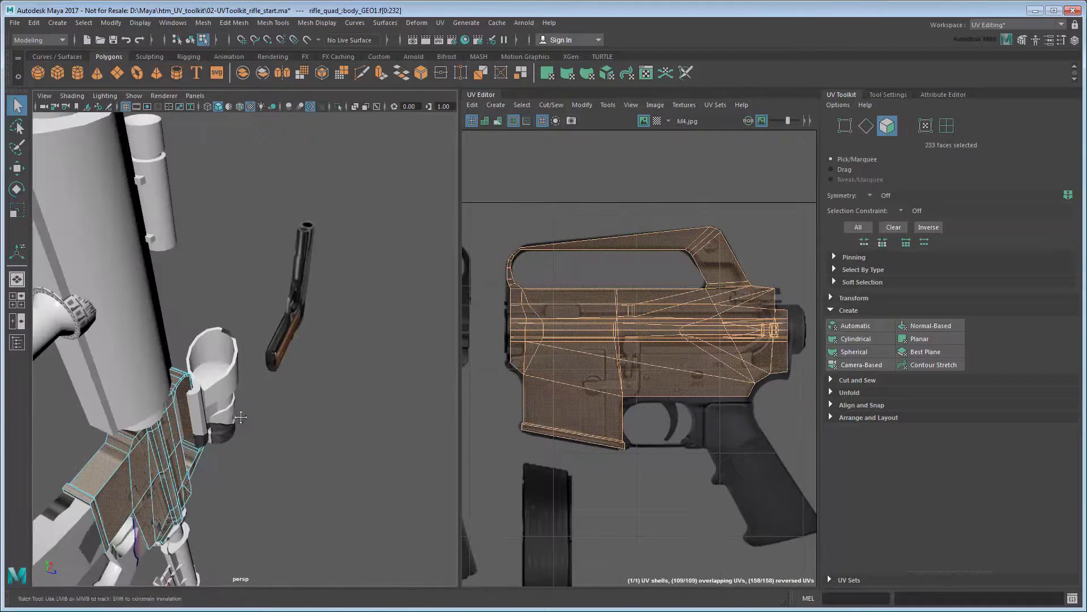
{"action": "middle_click_drag", "start_coordinate": [318, 433], "coordinate": [346, 362], "text": "alt"}
{"action": "left_click_drag", "start_coordinate": [345, 363], "coordinate": [282, 356], "text": "alt"}
{"action": "left_click", "coordinate": [273, 327]}
{"action": "double_click", "coordinate": [273, 327], "text": "shift"}
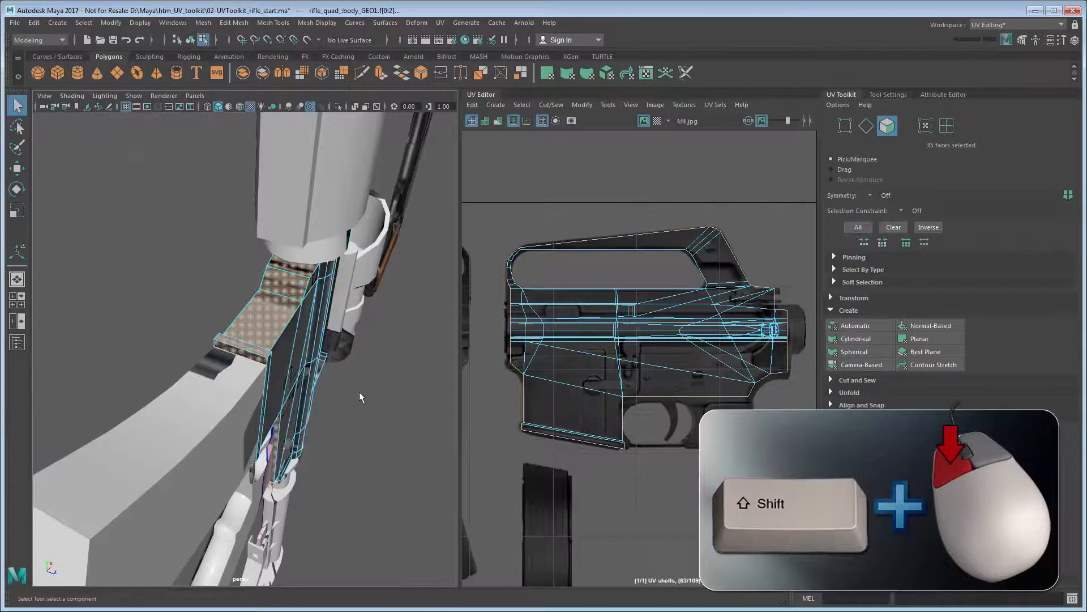
Step: Add the face loop around the inside of the carry handle opening to the selection
{"action": "left_click_drag", "start_coordinate": [359, 392], "coordinate": [329, 417], "text": "alt"}
{"action": "middle_click_drag", "start_coordinate": [329, 418], "coordinate": [252, 382], "text": "alt"}
{"action": "scroll", "coordinate": [238, 396], "scroll_direction": "up", "scroll_amount": 5}
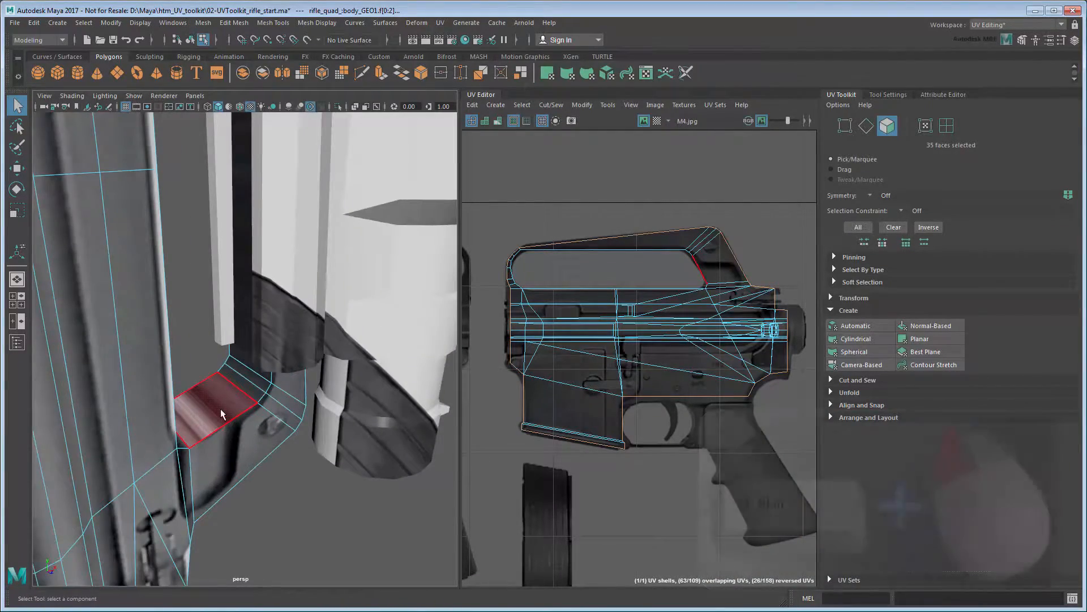
{"action": "double_click", "coordinate": [225, 414], "text": "shift"}
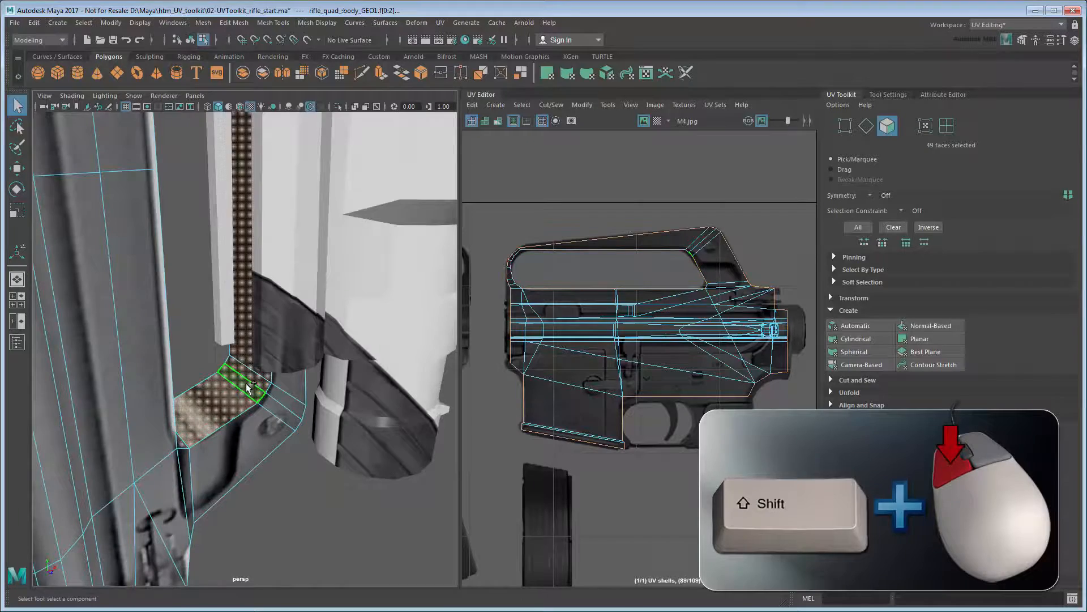
{"action": "left_click_drag", "start_coordinate": [225, 414], "coordinate": [275, 426], "text": "alt"}
{"action": "scroll", "coordinate": [287, 421], "scroll_direction": "down", "scroll_amount": 5}
{"action": "scroll", "coordinate": [275, 418], "scroll_direction": "down", "scroll_amount": 3}
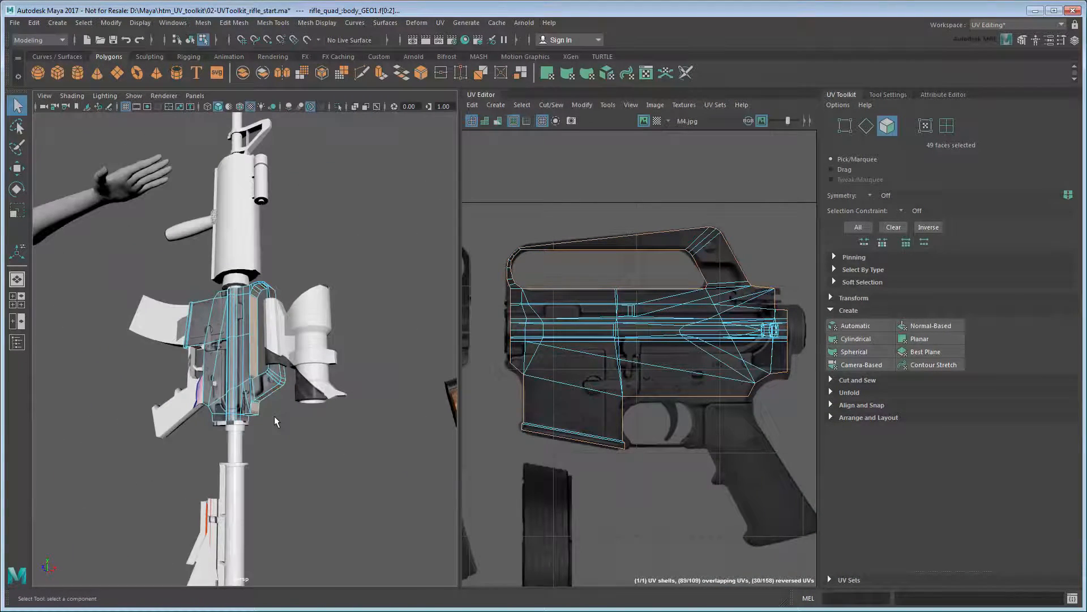
Step: Planar-project the selected outer-edge and carry-handle-opening faces from the Y axis, fitted to the bounding box with the image width/height ratio kept
{"action": "left_click", "coordinate": [918, 339], "text": "shift"}
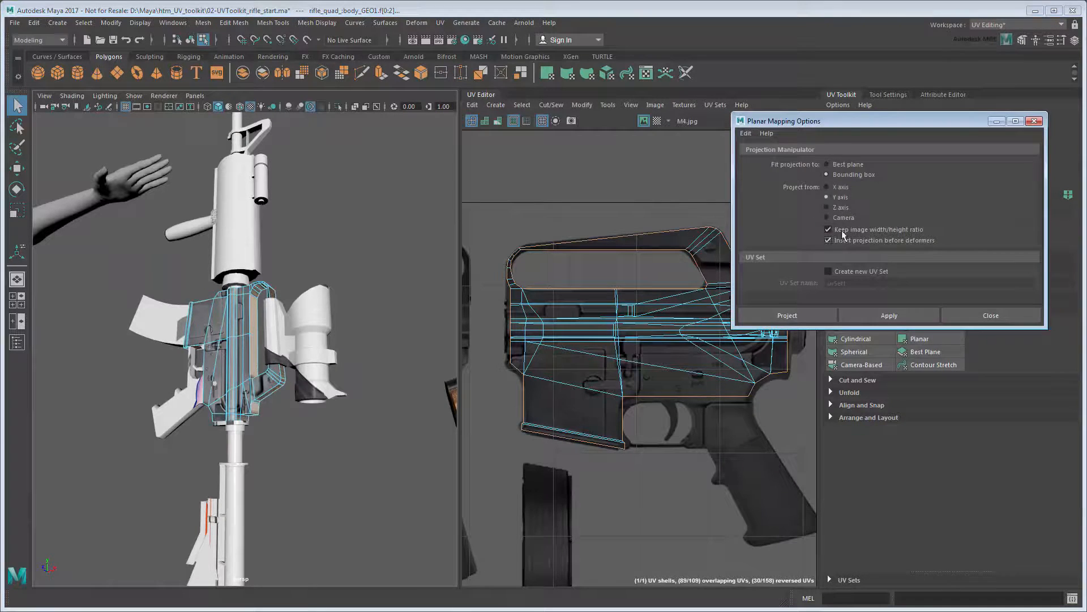
{"action": "left_click", "coordinate": [788, 315]}
{"action": "scroll", "coordinate": [684, 328], "scroll_direction": "down", "scroll_amount": 5}
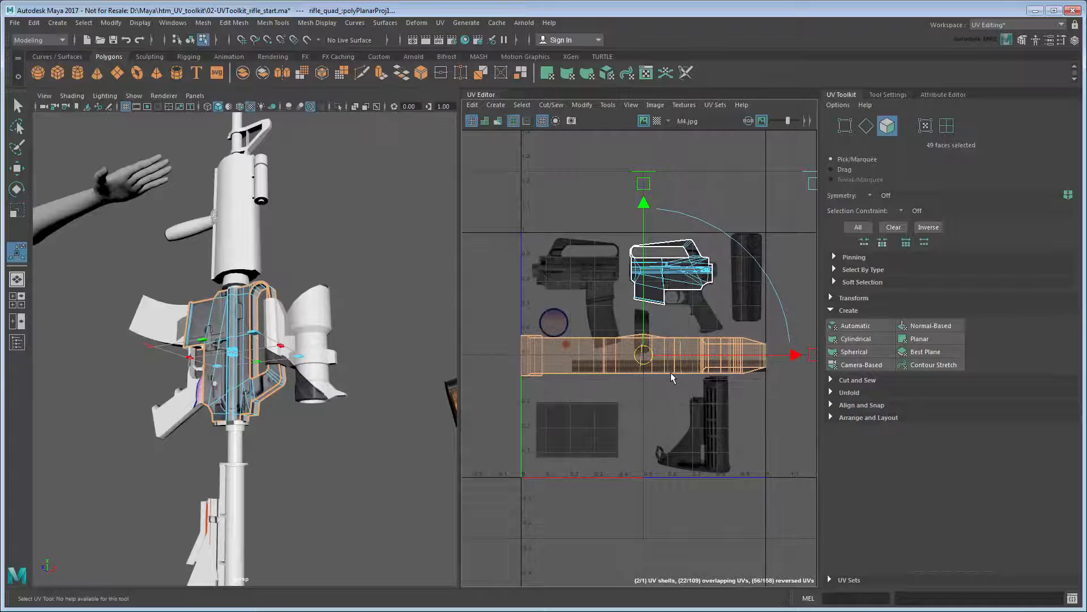
Step: Scale down the projected strip shell and move it onto the upper part of the plain gray rectangle in the texture
{"action": "key", "text": "r"}
{"action": "left_click_drag", "start_coordinate": [643, 354], "coordinate": [600, 353]}
{"action": "scroll", "coordinate": [630, 391], "scroll_direction": "up", "scroll_amount": 2}
{"action": "middle_click_drag", "start_coordinate": [650, 344], "coordinate": [671, 306], "text": "alt"}
{"action": "key", "text": "w"}
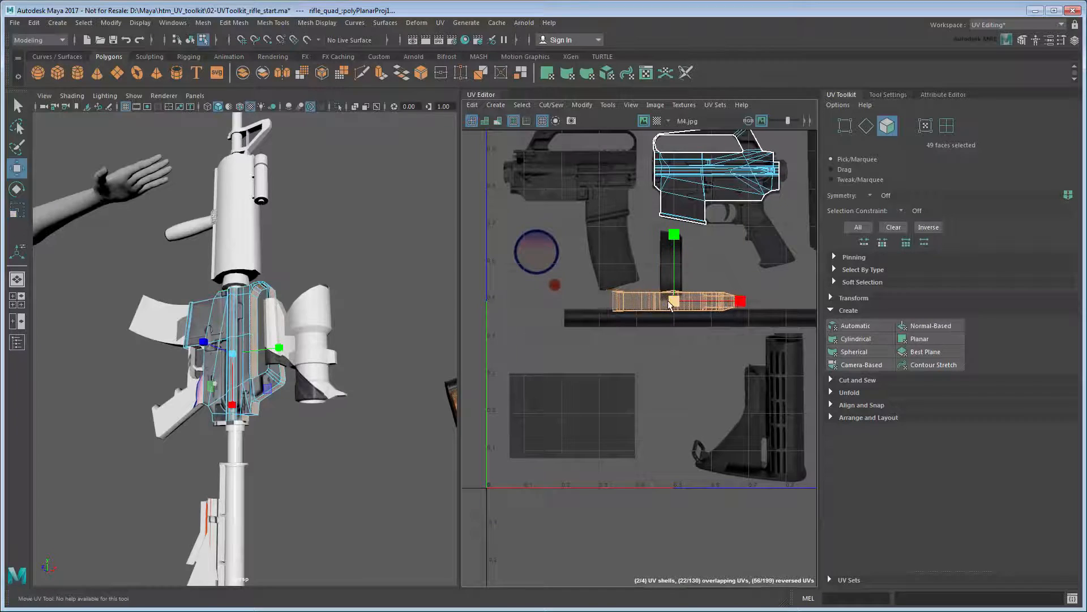
{"action": "left_click_drag", "start_coordinate": [672, 303], "coordinate": [574, 389]}
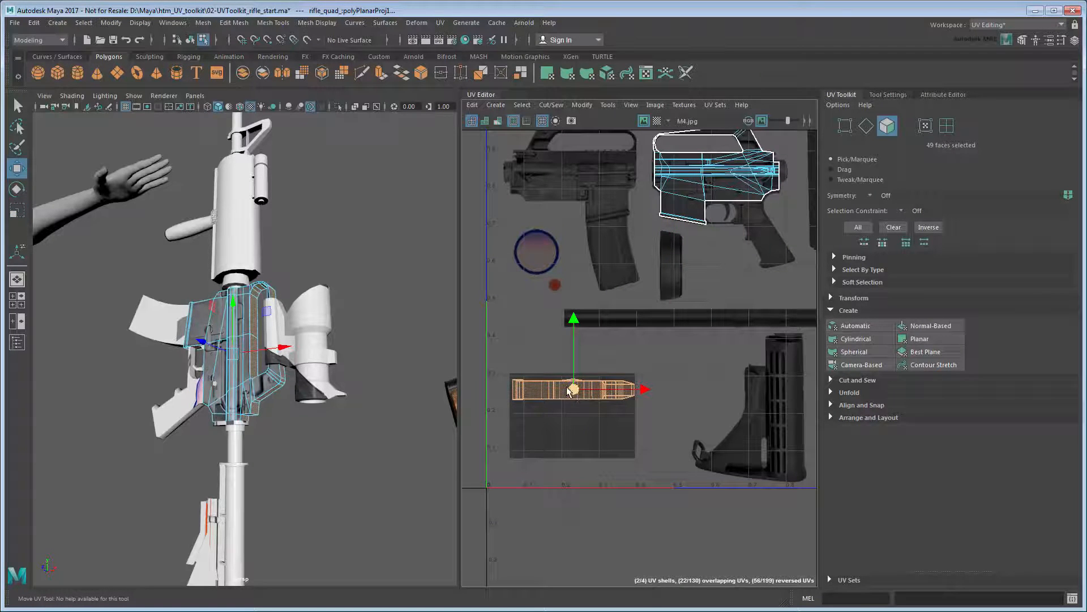
Step: Set the selection constraint to Back-Facing and select the body's back-facing faces over the rifle image
{"action": "middle_click_drag", "start_coordinate": [708, 255], "coordinate": [697, 310], "text": "alt"}
{"action": "left_click", "coordinate": [901, 210]}
{"action": "left_click", "coordinate": [929, 226]}
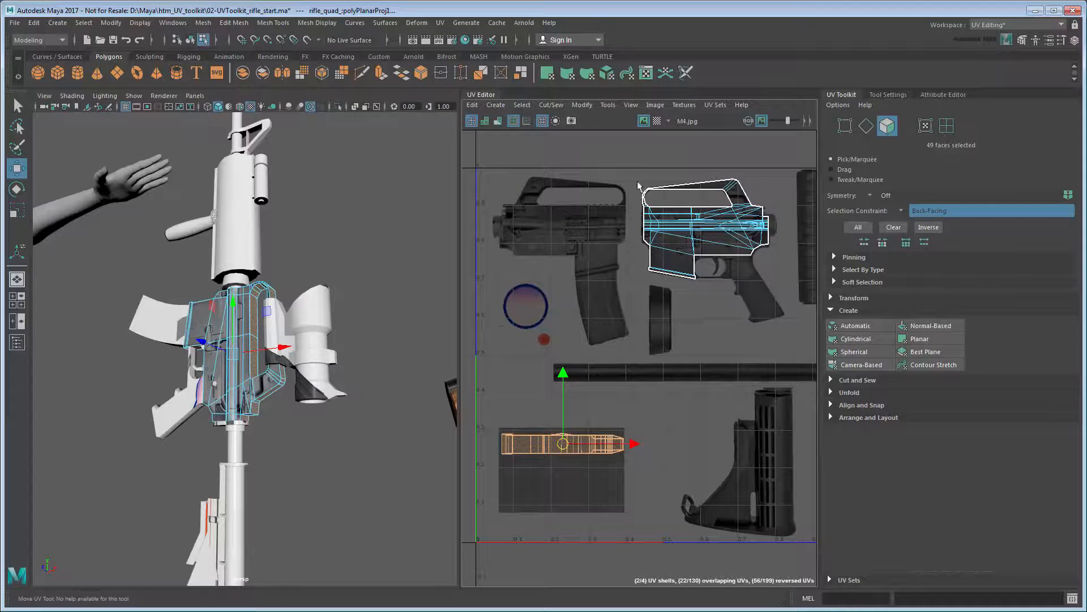
{"action": "left_click_drag", "start_coordinate": [608, 157], "coordinate": [791, 293]}
{"action": "key", "text": "q"}
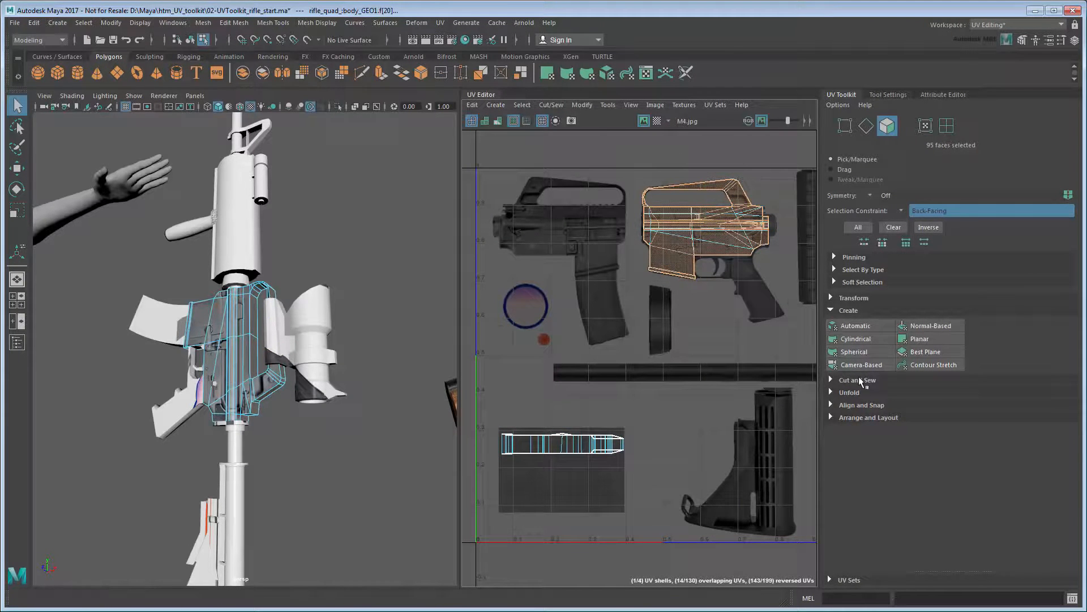
Step: Create a separate UV shell from the back-facing faces and move it horizontally onto the opposite-side rifle image
{"action": "left_click", "coordinate": [857, 378]}
{"action": "left_click", "coordinate": [872, 423]}
{"action": "key", "text": "w"}
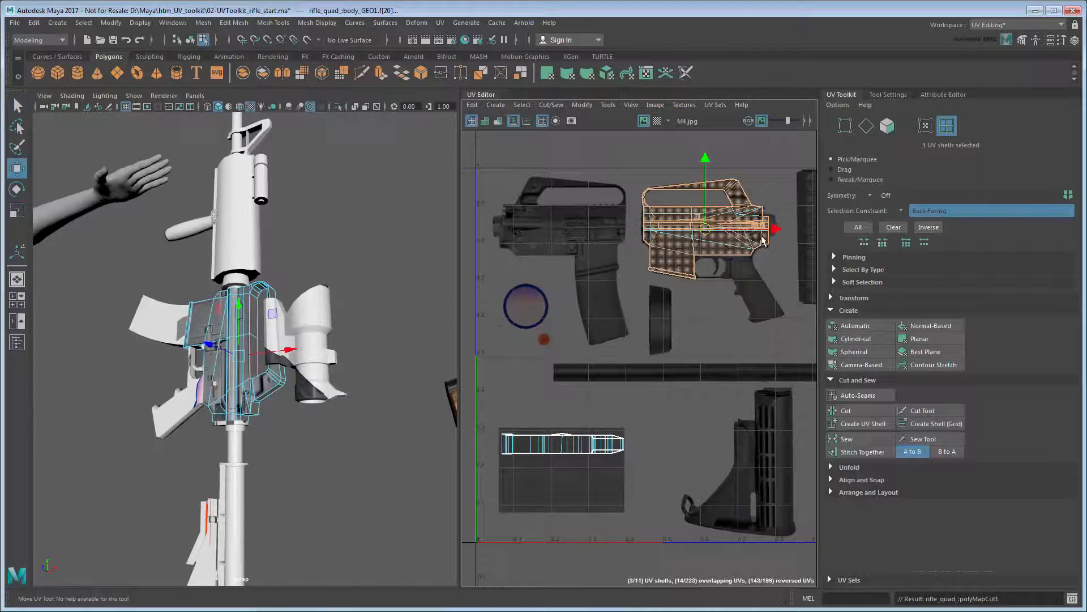
{"action": "left_click_drag", "start_coordinate": [760, 237], "coordinate": [619, 237]}
Step: Flip the moved shells in U and nudge them to line up with the opposite-side rifle image
{"action": "left_click", "coordinate": [872, 298]}
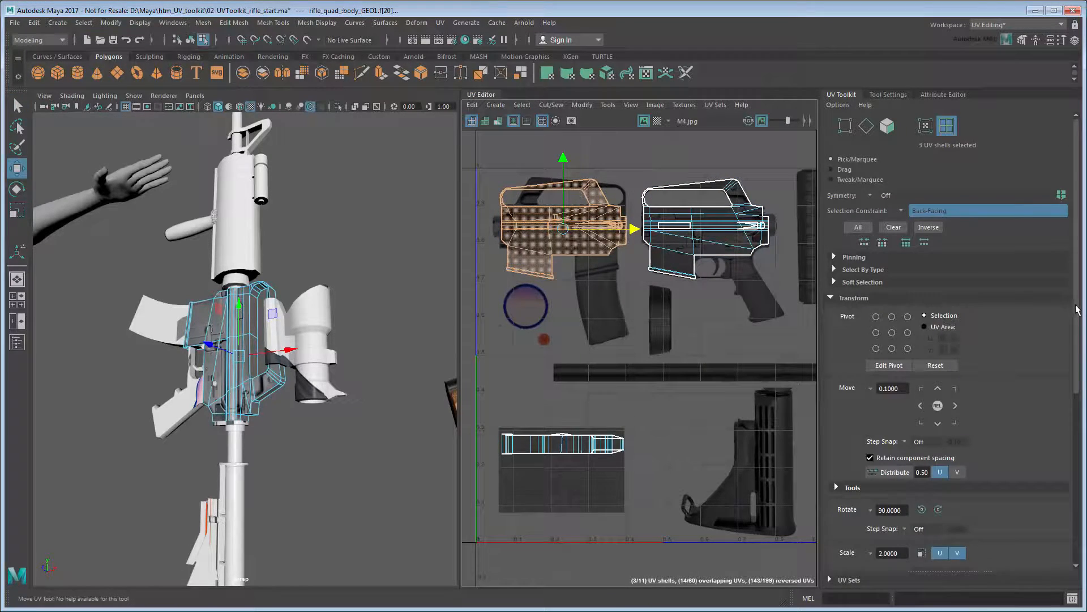
{"action": "left_click_drag", "start_coordinate": [1075, 309], "coordinate": [1081, 453]}
{"action": "left_click", "coordinate": [907, 356]}
{"action": "scroll", "coordinate": [644, 211], "scroll_direction": "up", "scroll_amount": 4}
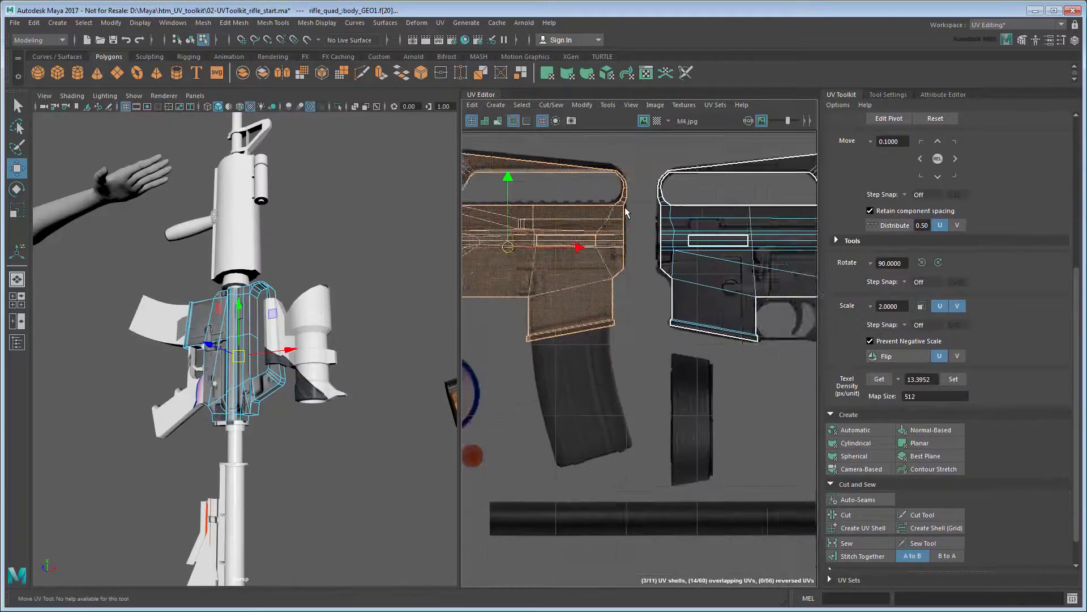
{"action": "left_click_drag", "start_coordinate": [652, 278], "coordinate": [650, 278]}
Step: Deselect the flipped shells and turn the selection constraint off
{"action": "left_click", "coordinate": [706, 369]}
{"action": "scroll", "coordinate": [705, 370], "scroll_direction": "down", "scroll_amount": 1}
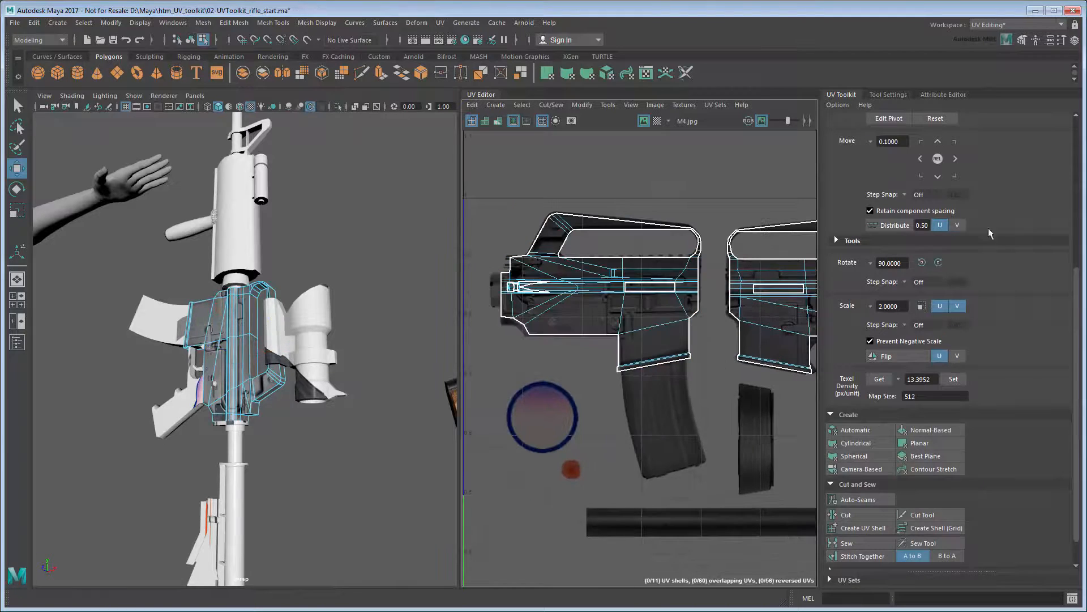
{"action": "left_click", "coordinate": [1075, 181]}
{"action": "left_click", "coordinate": [837, 297]}
{"action": "left_click", "coordinate": [928, 211]}
{"action": "left_click", "coordinate": [920, 217]}
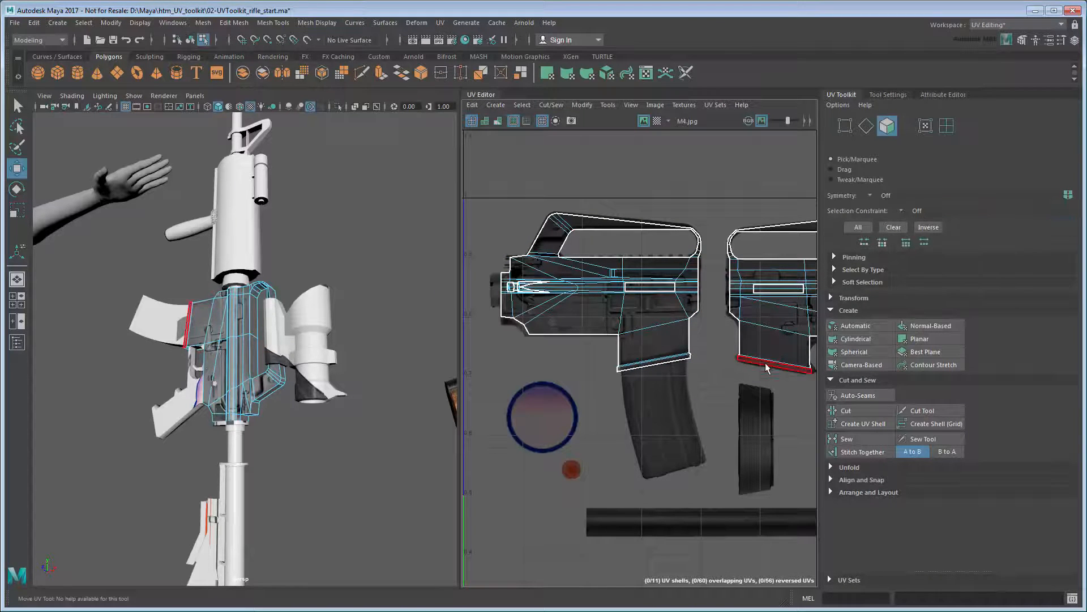
Step: Select the rifle's handle object with the pistol grip and planar-project its UVs from the Y axis, fitted to the bounding box
{"action": "left_click", "coordinate": [355, 449]}
{"action": "left_click_drag", "start_coordinate": [362, 447], "coordinate": [409, 385], "text": "alt"}
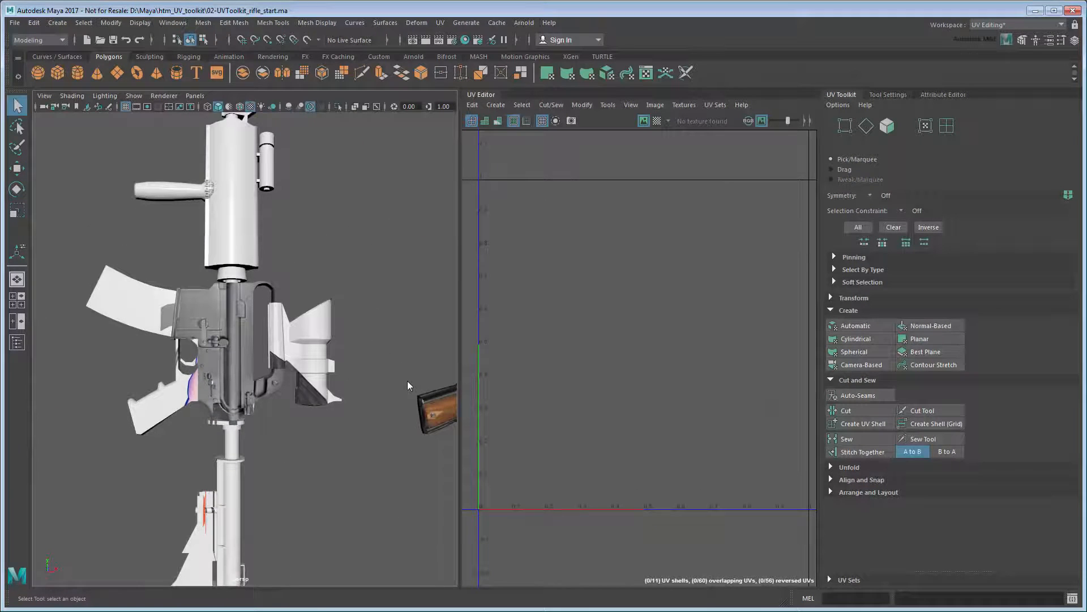
{"action": "key", "text": "q"}
{"action": "left_click", "coordinate": [163, 409]}
{"action": "left_click", "coordinate": [136, 321]}
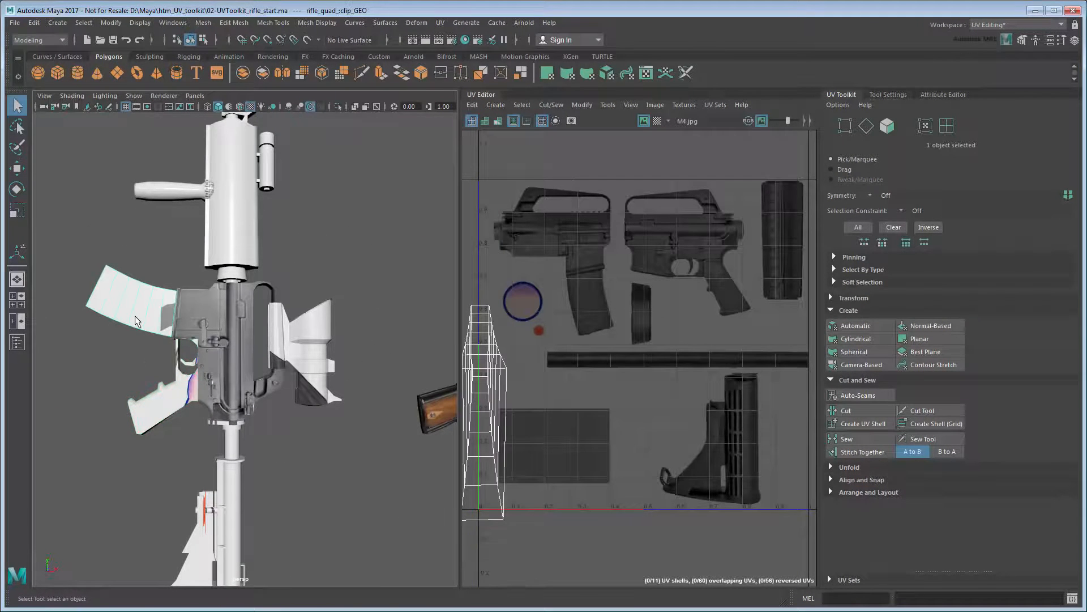
{"action": "left_click", "coordinate": [169, 401]}
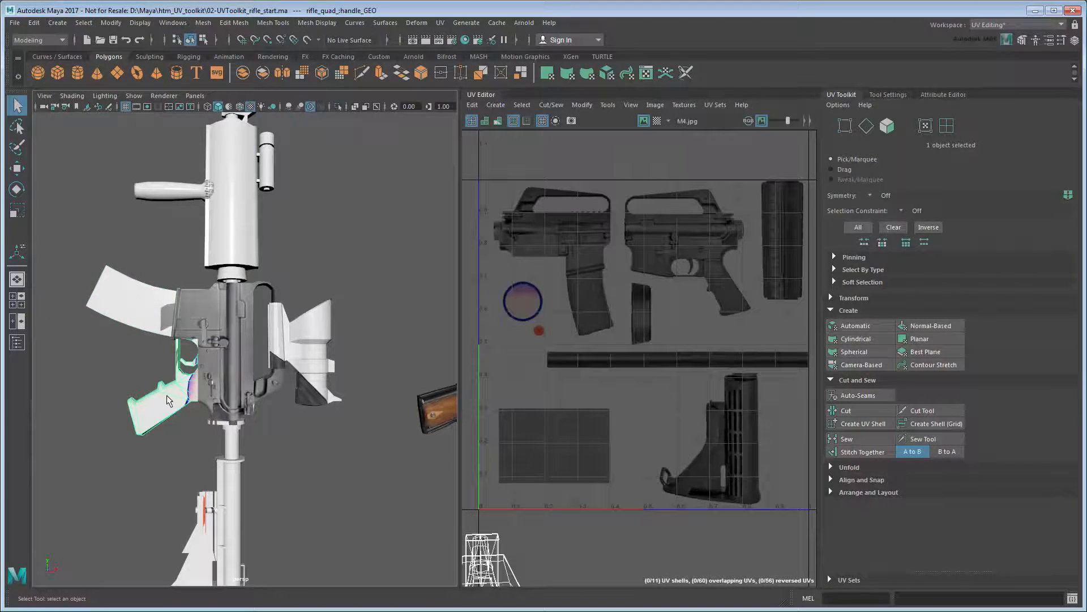
{"action": "left_click", "coordinate": [914, 343], "text": "shift"}
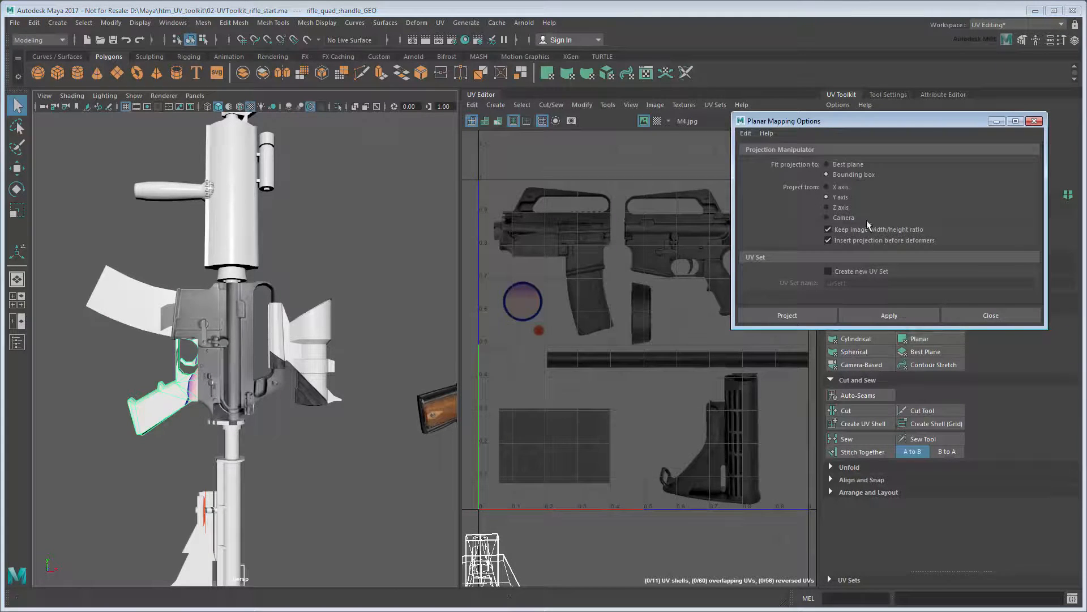
{"action": "left_click", "coordinate": [810, 313]}
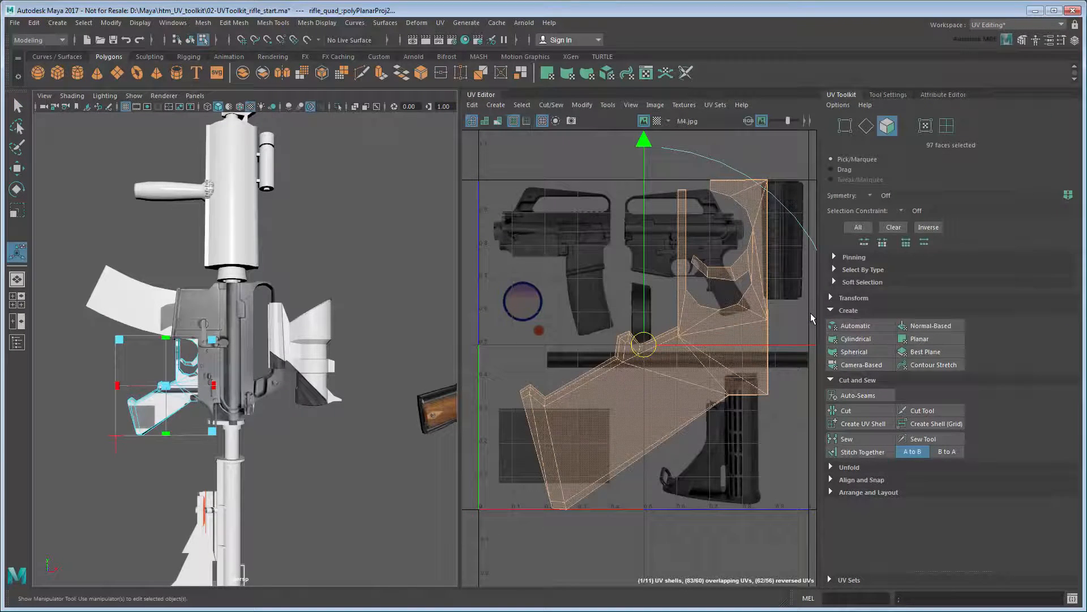
Step: Select the magazine clip and apply the same planar projection to its UVs
{"action": "key", "text": "q"}
{"action": "left_click", "coordinate": [146, 305]}
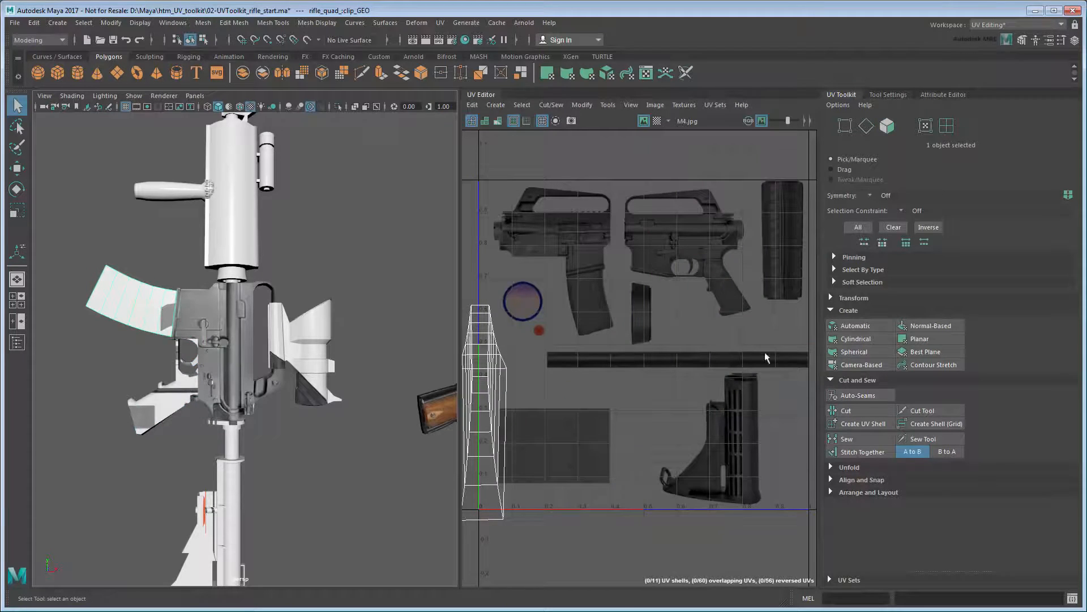
{"action": "left_click", "coordinate": [909, 340]}
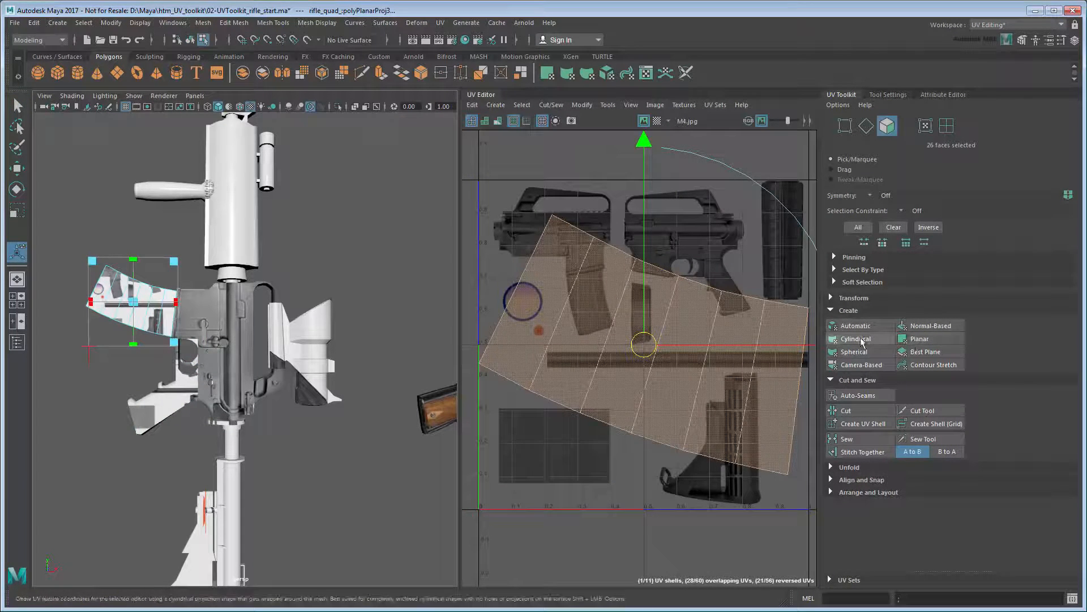
Step: Select the clip's whole UV shell, rotate it upright and scale it down to about the magazine image's size
{"action": "left_click", "coordinate": [711, 247]}
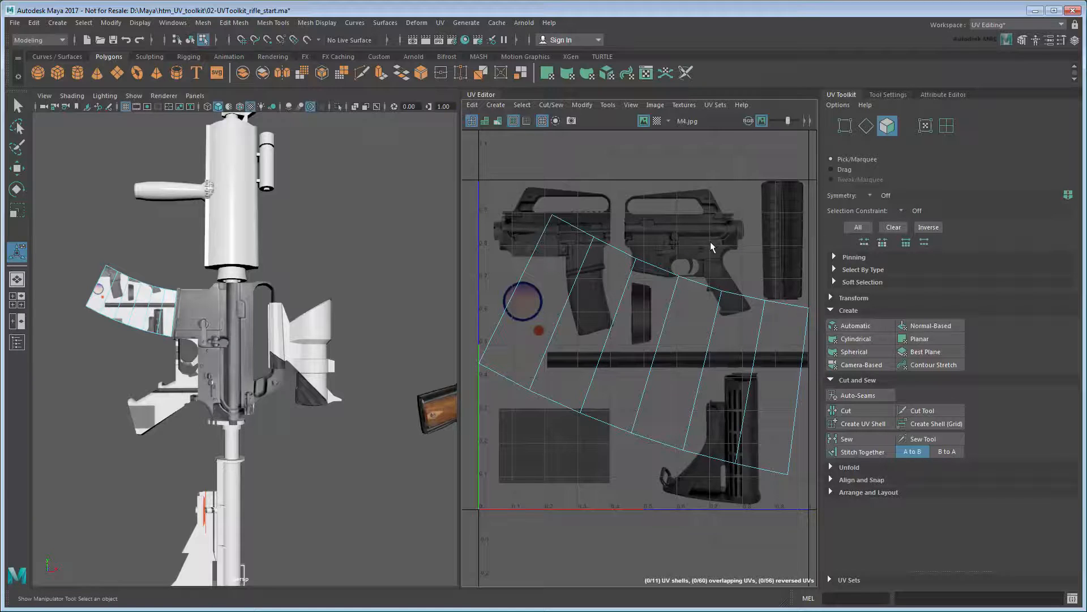
{"action": "right_click_drag", "start_coordinate": [710, 241], "coordinate": [671, 264]}
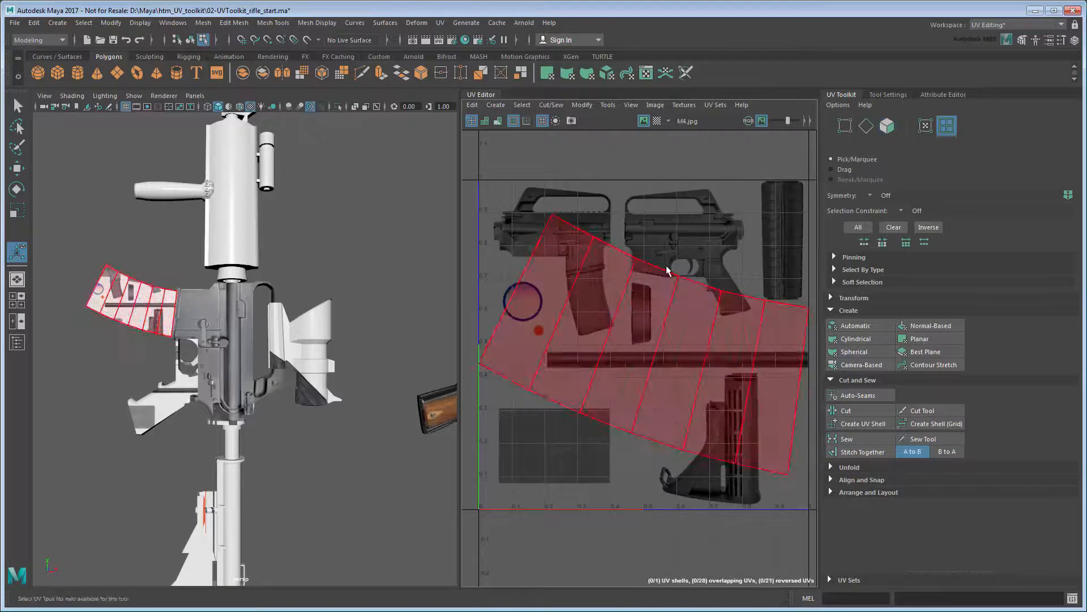
{"action": "left_click", "coordinate": [664, 273]}
{"action": "key", "text": "e"}
{"action": "left_click_drag", "start_coordinate": [644, 275], "coordinate": [694, 311]}
{"action": "key", "text": "r"}
{"action": "left_click_drag", "start_coordinate": [644, 344], "coordinate": [602, 336]}
Step: Move the clip's UV shell onto the magazine in the texture image
{"action": "right_click_drag", "start_coordinate": [601, 335], "coordinate": [623, 300], "text": "alt"}
{"action": "middle_click_drag", "start_coordinate": [623, 300], "coordinate": [661, 369], "text": "alt"}
{"action": "right_click_drag", "start_coordinate": [661, 369], "coordinate": [688, 380], "text": "alt"}
{"action": "key", "text": "w"}
{"action": "left_click_drag", "start_coordinate": [711, 438], "coordinate": [733, 383]}
{"action": "key", "text": "r"}
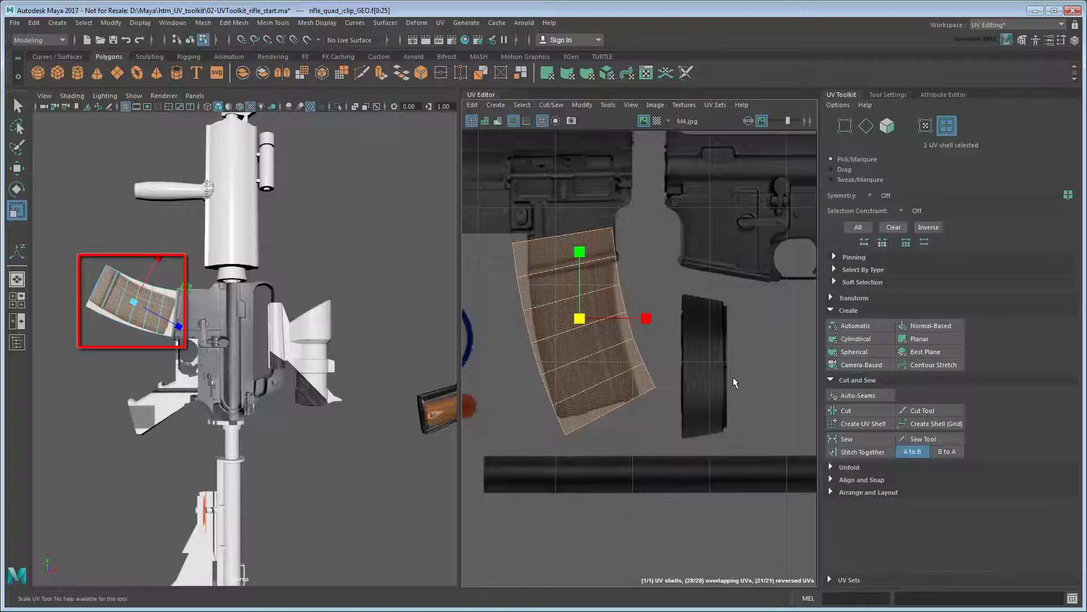
Step: Flip the clip's UV shell in V
{"action": "left_click", "coordinate": [883, 297]}
{"action": "scroll", "coordinate": [991, 422], "scroll_direction": "down", "scroll_amount": 5}
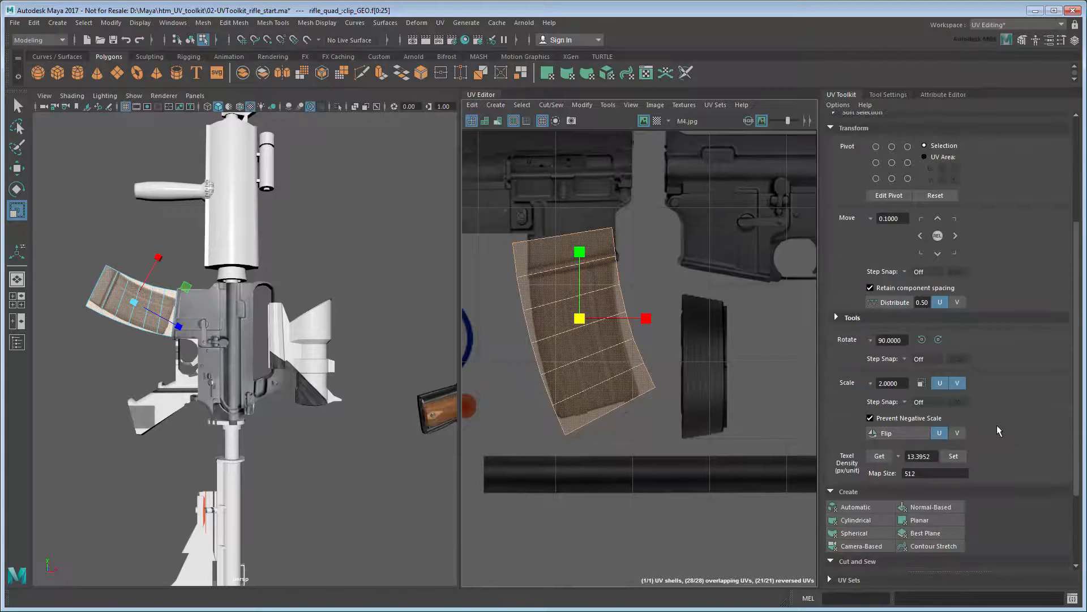
{"action": "left_click", "coordinate": [958, 432]}
{"action": "left_click", "coordinate": [896, 433]}
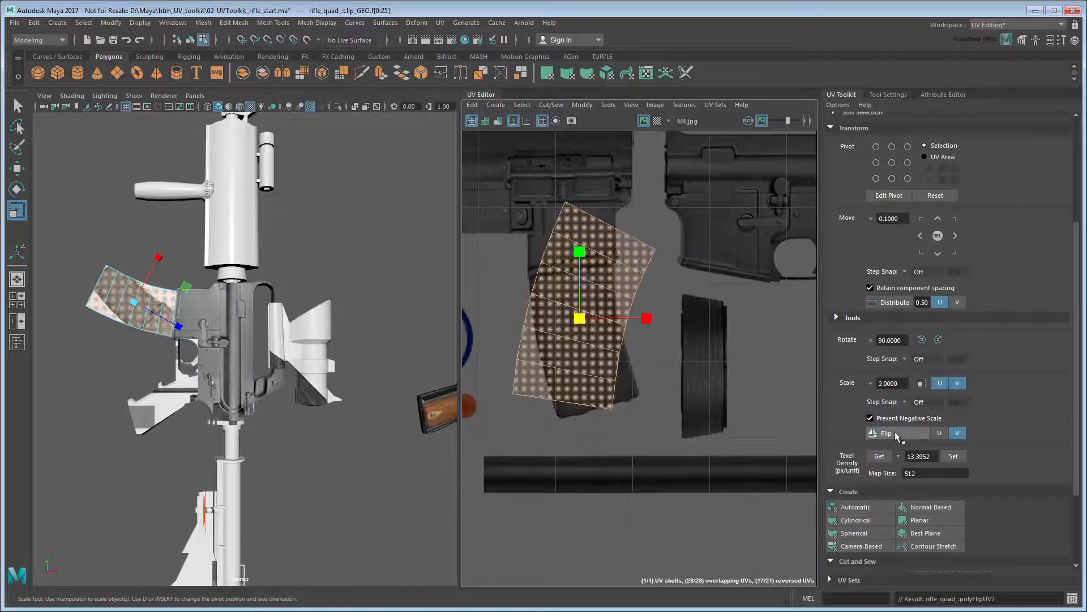
{"action": "left_click", "coordinate": [888, 128]}
Step: Rotate, scale and move the clip's flipped UV shell to fit the tilt and outline of the magazine image
{"action": "key", "text": "e"}
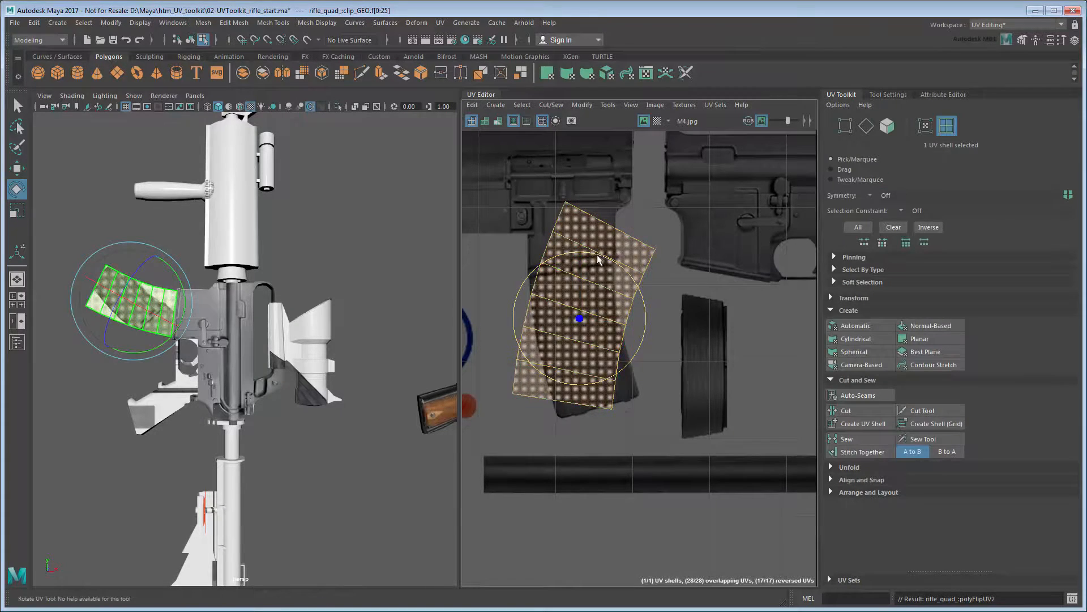
{"action": "left_click_drag", "start_coordinate": [600, 255], "coordinate": [567, 257]}
{"action": "key", "text": "ctrl+z"}
{"action": "key", "text": "r"}
{"action": "left_click_drag", "start_coordinate": [585, 320], "coordinate": [590, 365]}
{"action": "key", "text": "r"}
{"action": "key", "text": "w"}
{"action": "key", "text": "r"}
{"action": "left_click_drag", "start_coordinate": [588, 297], "coordinate": [589, 303]}
{"action": "key", "text": "w"}
{"action": "left_click_drag", "start_coordinate": [589, 301], "coordinate": [589, 292]}
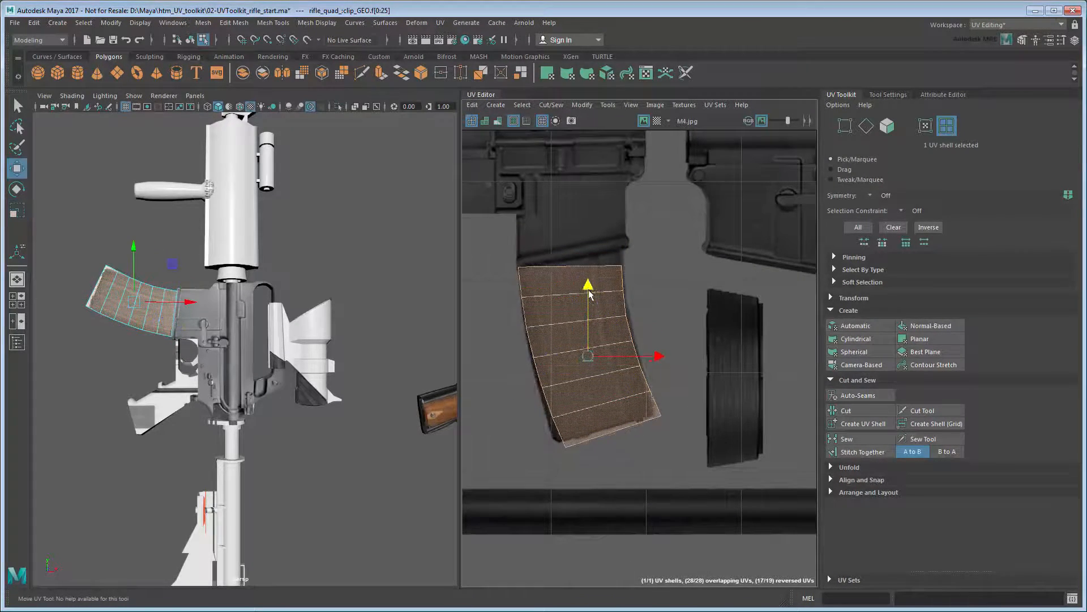
{"action": "left_click_drag", "start_coordinate": [657, 355], "coordinate": [655, 355]}
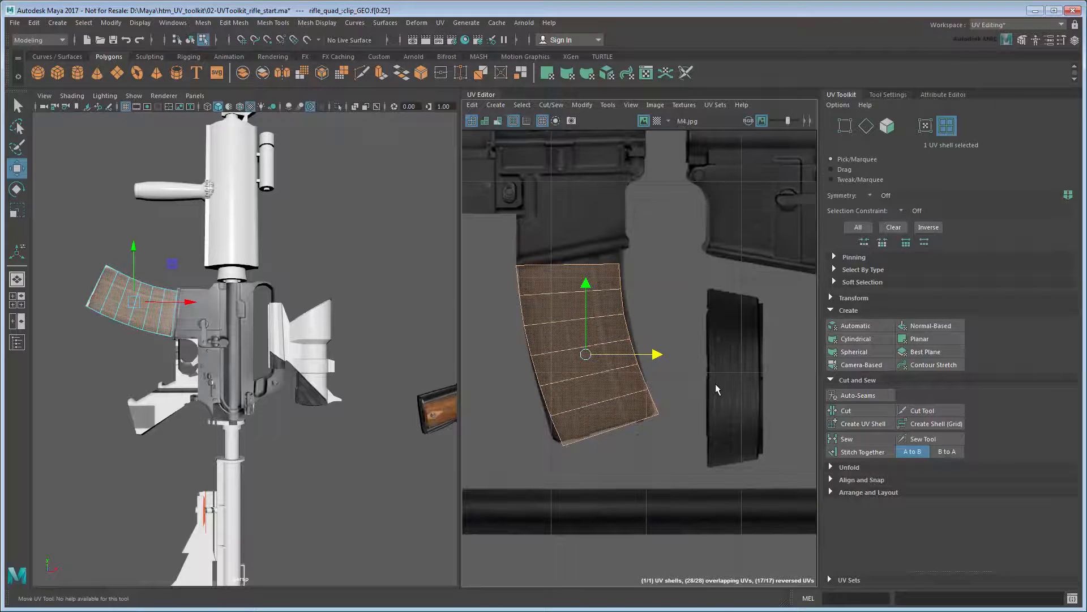
Step: Select all of the clip's UVs and place a Lattice deformer around them
{"action": "left_click", "coordinate": [926, 126]}
{"action": "key", "text": "q"}
{"action": "left_click_drag", "start_coordinate": [504, 225], "coordinate": [711, 465]}
{"action": "left_click", "coordinate": [854, 298]}
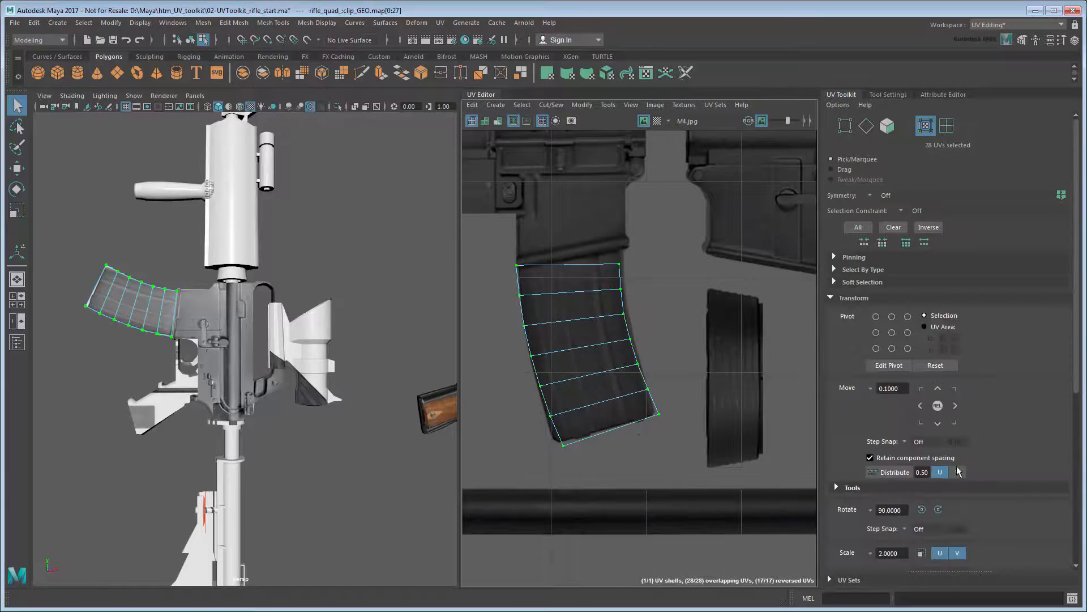
{"action": "scroll", "coordinate": [1016, 477], "scroll_direction": "down", "scroll_amount": 1}
{"action": "left_click", "coordinate": [909, 453]}
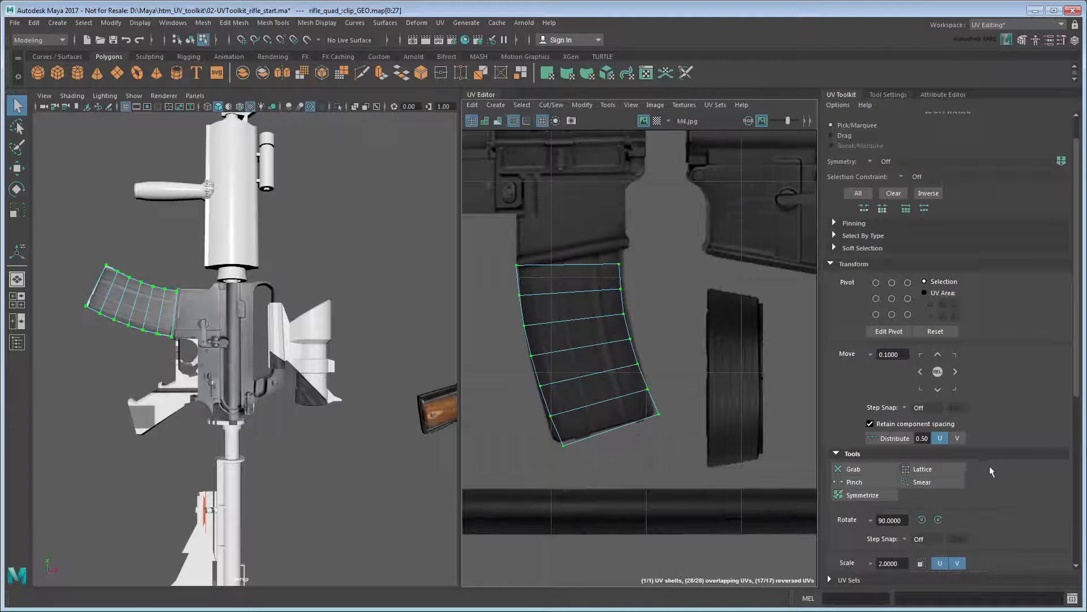
{"action": "left_click", "coordinate": [943, 467]}
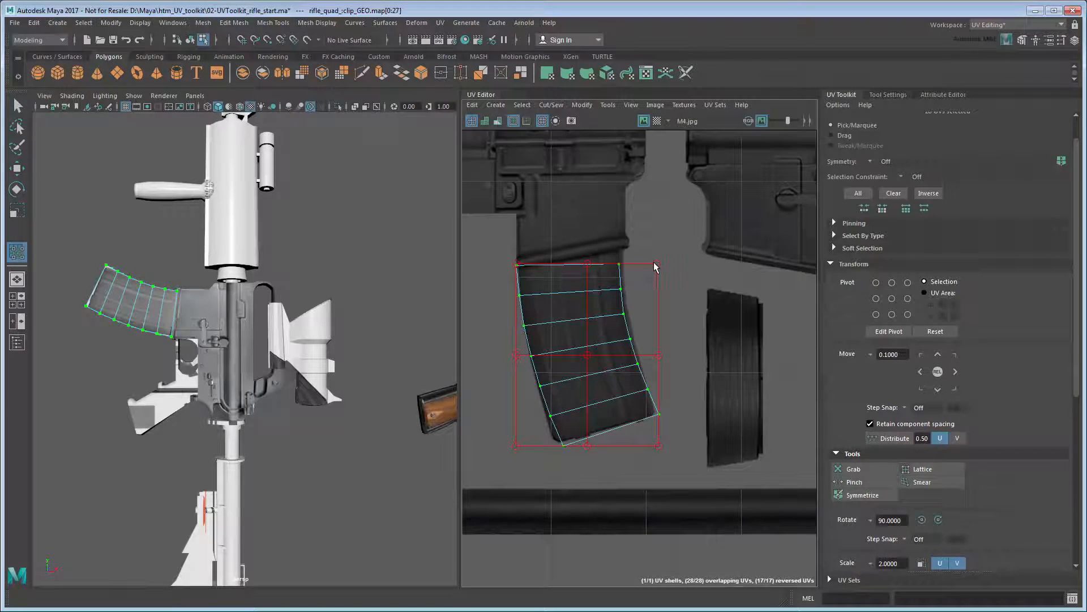
Step: Shift the lattice's corner and side points to fit the clip's UVs to the magazine image's outline, and deselect the UVs
{"action": "left_click_drag", "start_coordinate": [655, 266], "coordinate": [659, 248]}
{"action": "left_click_drag", "start_coordinate": [660, 452], "coordinate": [652, 450]}
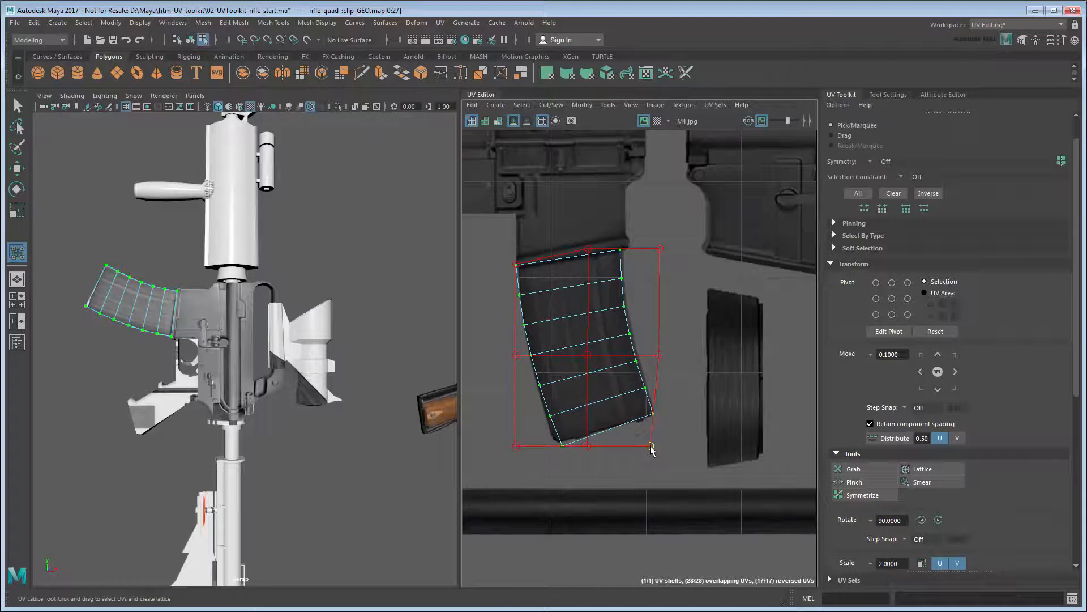
{"action": "left_click_drag", "start_coordinate": [515, 447], "coordinate": [502, 434]}
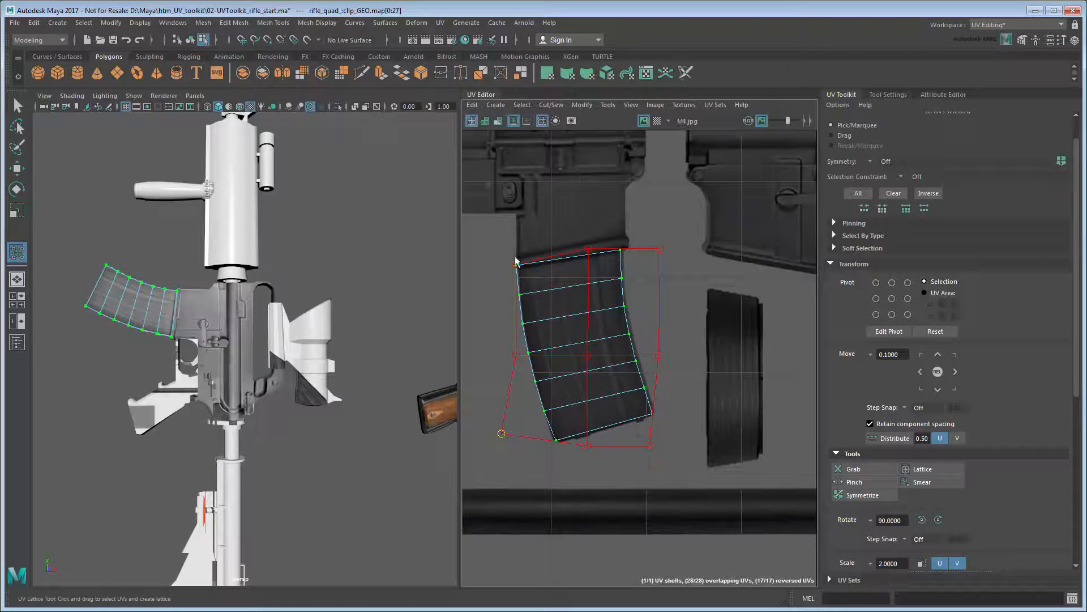
{"action": "left_click_drag", "start_coordinate": [516, 261], "coordinate": [517, 265]}
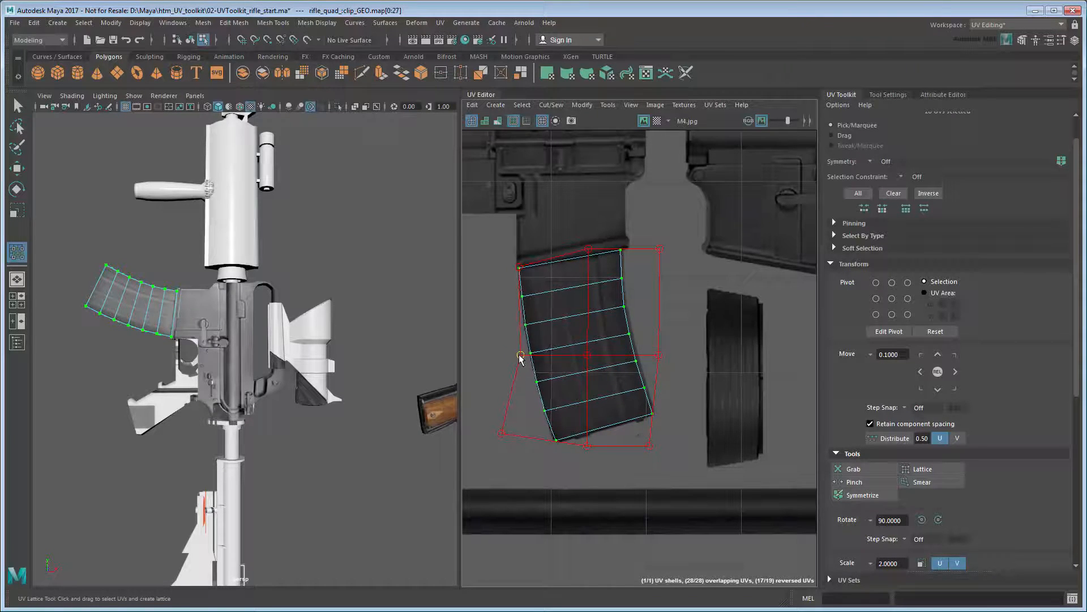
{"action": "left_click", "coordinate": [598, 489]}
Step: Select the face loop running lengthwise around the clip's narrow sides
{"action": "right_click_drag", "start_coordinate": [182, 341], "coordinate": [238, 368], "text": "alt"}
{"action": "middle_click_drag", "start_coordinate": [124, 396], "coordinate": [186, 430], "text": "alt"}
{"action": "left_click_drag", "start_coordinate": [165, 432], "coordinate": [210, 485], "text": "alt"}
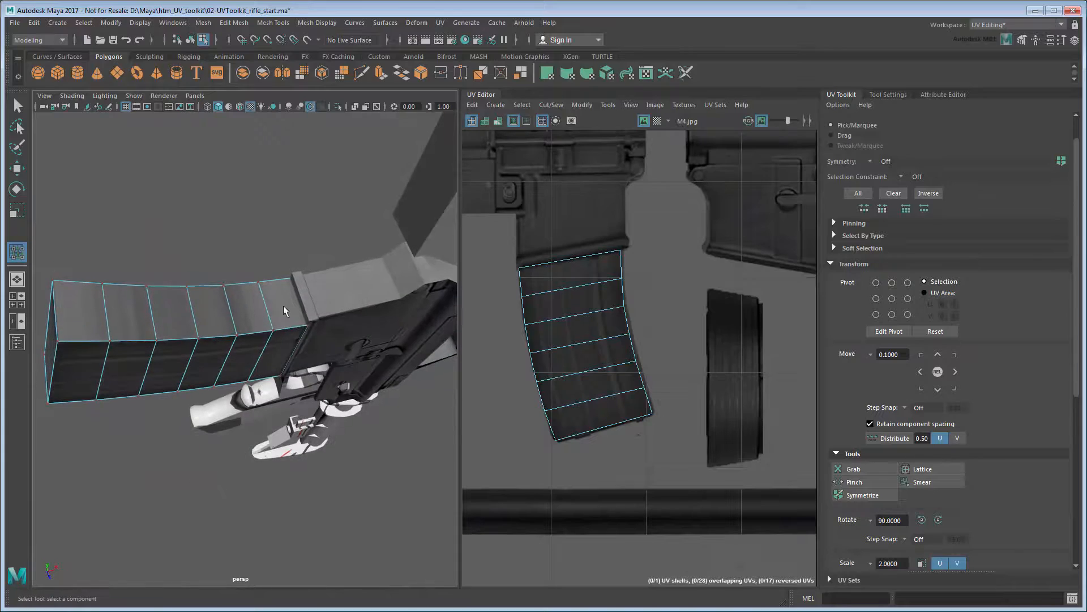
{"action": "right_click_drag", "start_coordinate": [279, 304], "coordinate": [280, 336]}
{"action": "double_click", "coordinate": [280, 307]}
{"action": "left_click", "coordinate": [281, 307]}
{"action": "double_click", "coordinate": [241, 311], "text": "shift"}
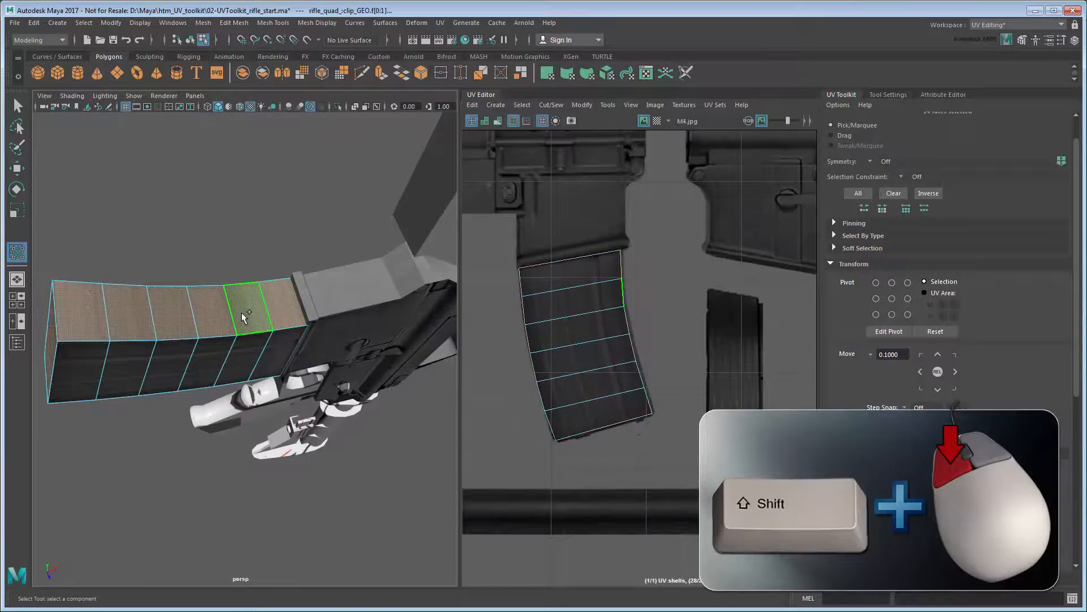
{"action": "left_click_drag", "start_coordinate": [195, 427], "coordinate": [248, 416], "text": "alt"}
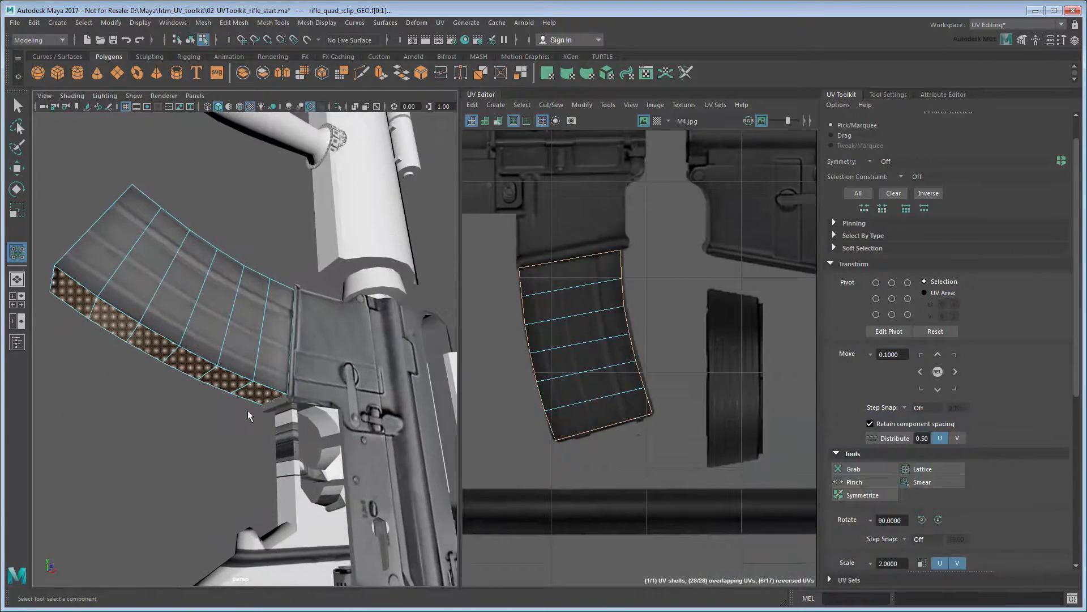
Step: Planar-project the clip's selected narrow-side faces from the Y axis, fitted to the bounding box
{"action": "left_click", "coordinate": [896, 263]}
{"action": "left_click", "coordinate": [920, 338], "text": "shift"}
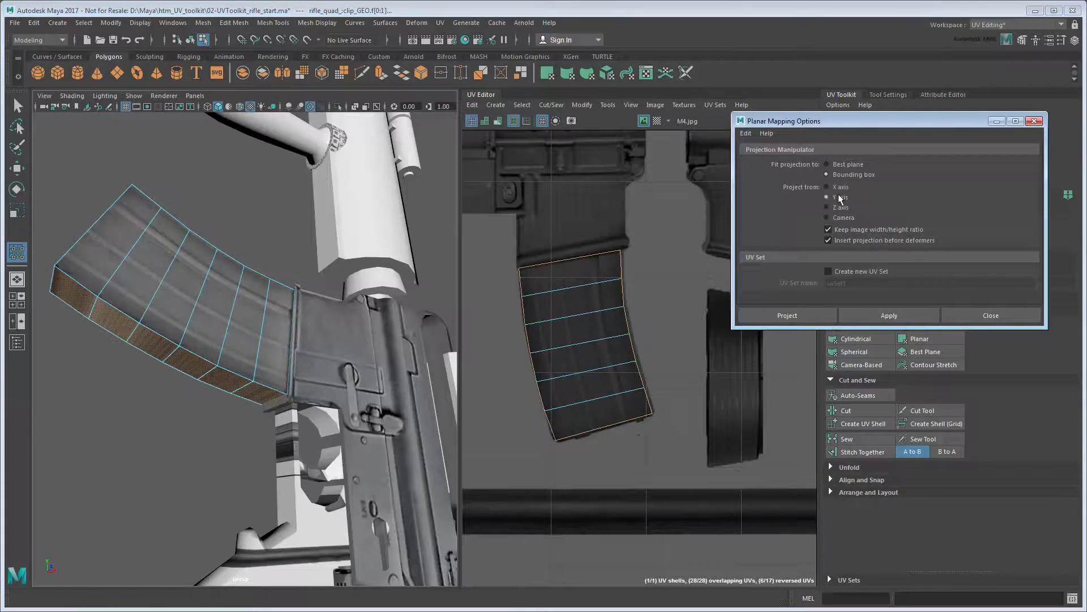
{"action": "left_click", "coordinate": [811, 316]}
Step: Scale down the clip's projected narrow-side shell so it falls within the dark magazine texture, and return to object selection
{"action": "right_click_drag", "start_coordinate": [731, 363], "coordinate": [651, 376], "text": "alt"}
{"action": "key", "text": "r"}
{"action": "middle_click_drag", "start_coordinate": [685, 397], "coordinate": [679, 353], "text": "alt"}
{"action": "left_click_drag", "start_coordinate": [675, 350], "coordinate": [596, 419]}
{"action": "key", "text": "w"}
{"action": "key", "text": "F8"}
{"action": "left_click", "coordinate": [195, 429]}
{"action": "left_click_drag", "start_coordinate": [195, 429], "coordinate": [281, 457], "text": "alt"}
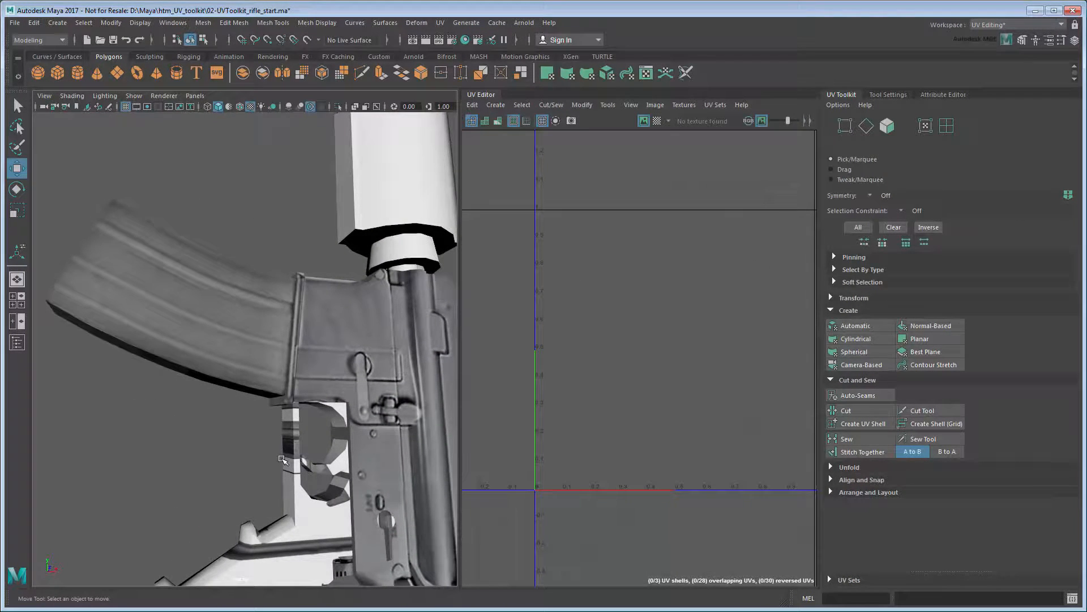
Step: Select the handle's UV shell and rotate it 90 degrees counterclockwise
{"action": "left_click", "coordinate": [289, 461]}
{"action": "right_click_drag", "start_coordinate": [675, 425], "coordinate": [698, 402]}
{"action": "left_click", "coordinate": [694, 342]}
{"action": "left_click", "coordinate": [865, 299]}
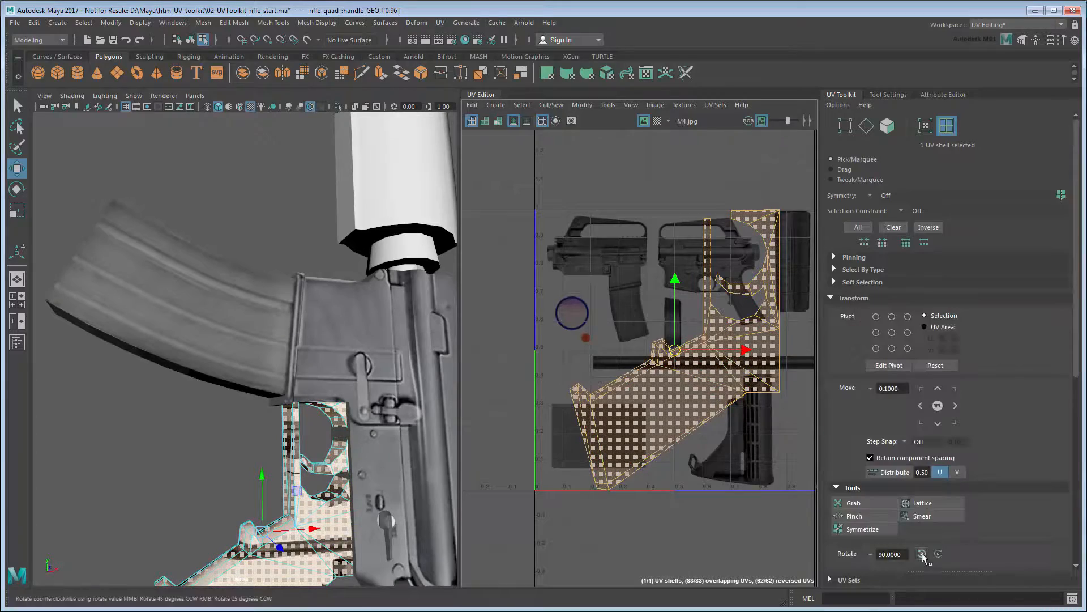
{"action": "left_click", "coordinate": [923, 555]}
Step: Scale and move the handle's shell to fit the pistol grip and trigger guard image, and deselect its UVs
{"action": "left_click", "coordinate": [868, 300]}
{"action": "key", "text": "r"}
{"action": "left_click_drag", "start_coordinate": [675, 350], "coordinate": [690, 294]}
{"action": "key", "text": "f"}
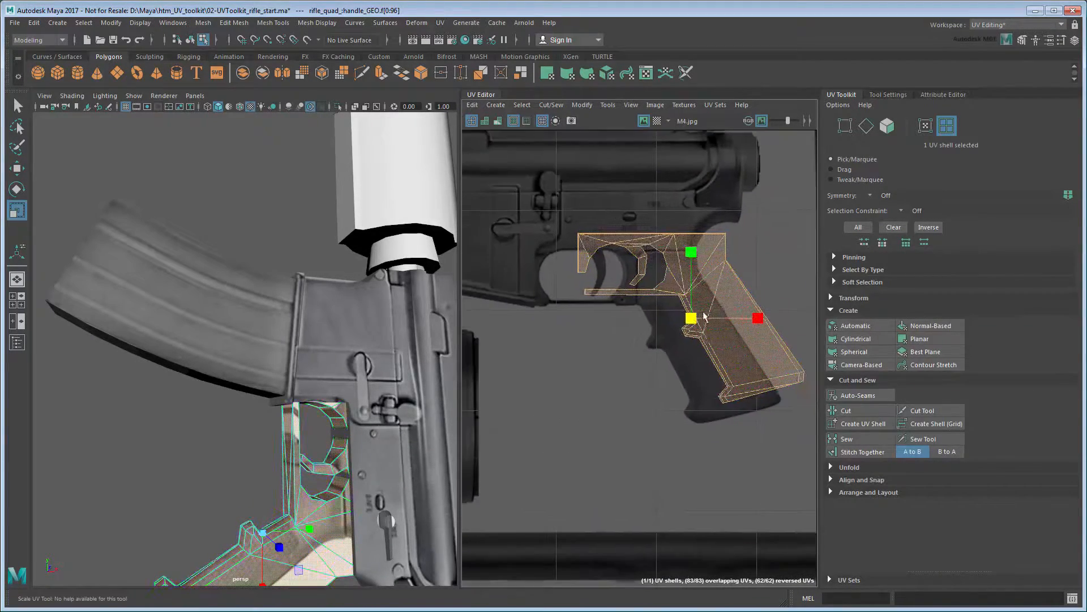
{"action": "key", "text": "w"}
{"action": "left_click_drag", "start_coordinate": [651, 328], "coordinate": [653, 333]}
{"action": "key", "text": "r"}
{"action": "left_click_drag", "start_coordinate": [653, 332], "coordinate": [725, 332]}
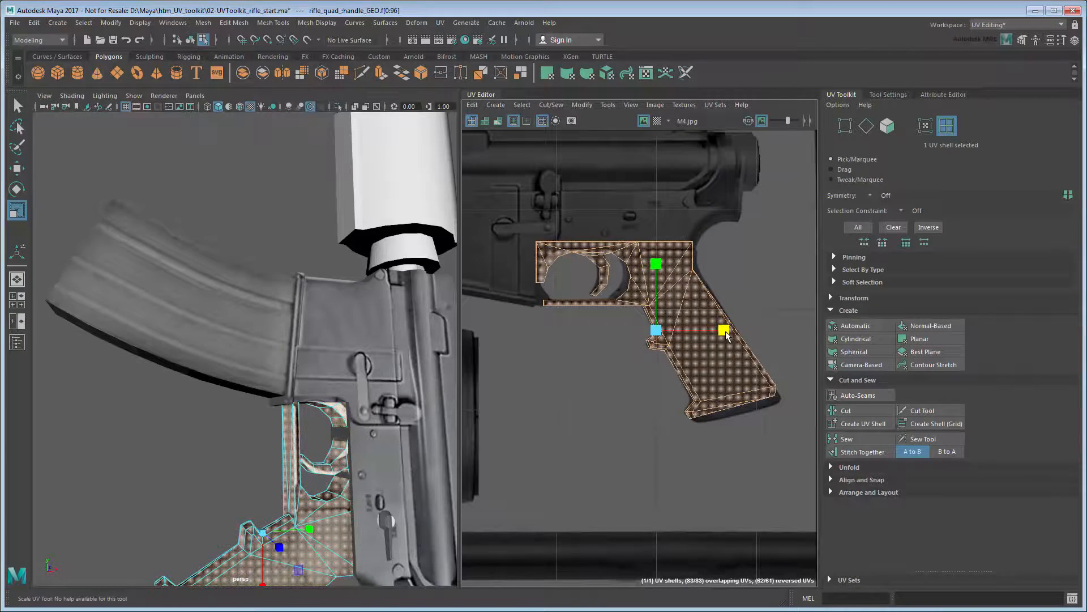
{"action": "key", "text": "w"}
{"action": "left_click", "coordinate": [926, 126]}
{"action": "middle_click_drag", "start_coordinate": [706, 338], "coordinate": [619, 293], "text": "alt"}
{"action": "right_click_drag", "start_coordinate": [620, 293], "coordinate": [675, 334], "text": "alt"}
{"action": "left_click_drag", "start_coordinate": [716, 318], "coordinate": [720, 339]}
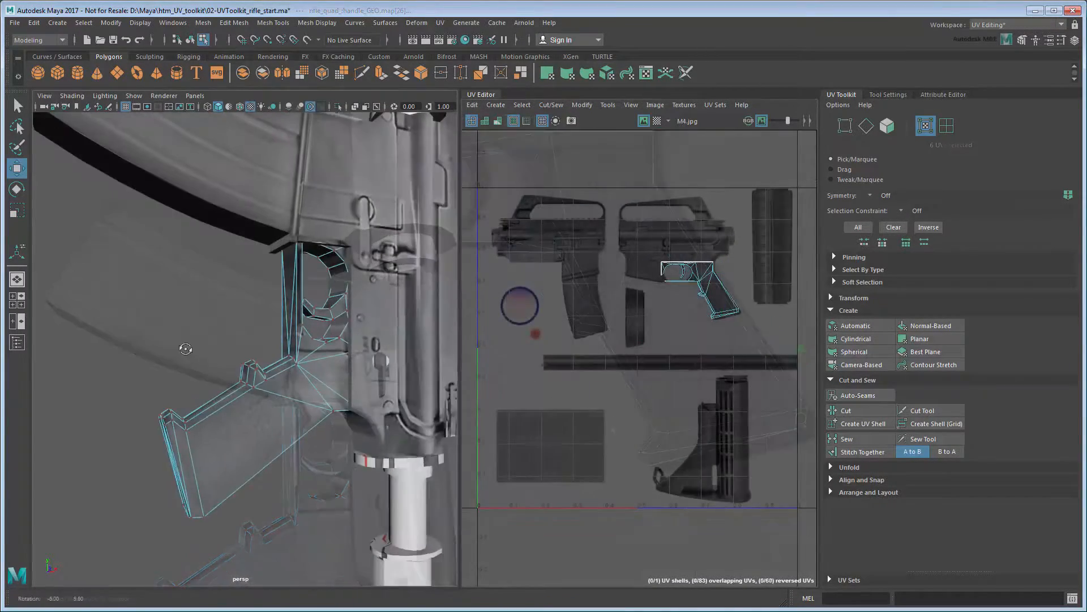
Step: Select the two long faces on the back of the handle's grip and planar-project them from the Y axis
{"action": "left_click_drag", "start_coordinate": [185, 347], "coordinate": [248, 337], "text": "alt"}
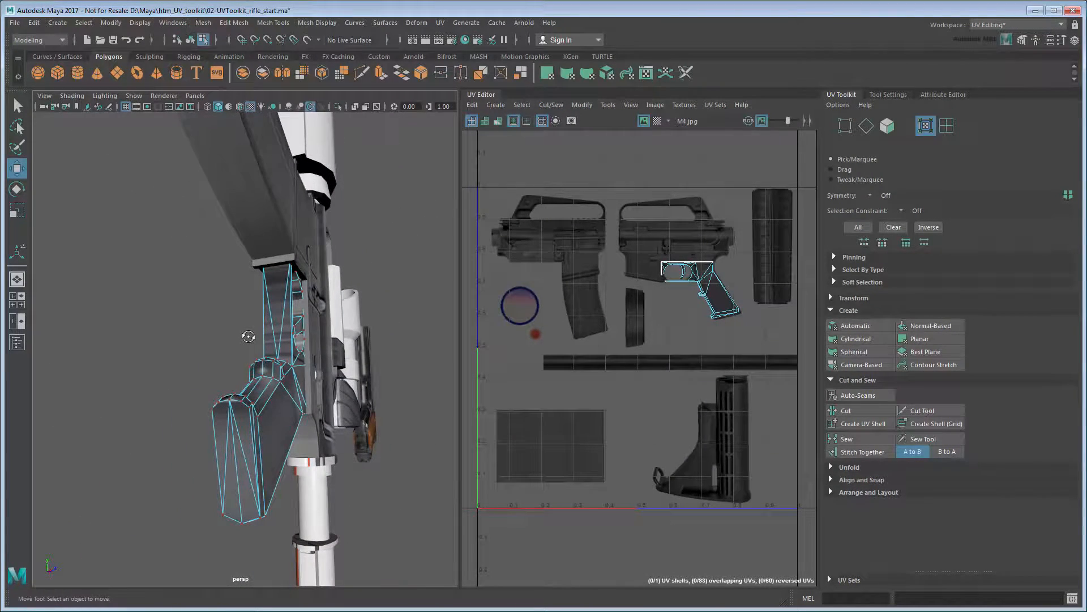
{"action": "key", "text": "F11"}
{"action": "key", "text": "q"}
{"action": "left_click_drag", "start_coordinate": [281, 444], "coordinate": [112, 403], "text": "alt"}
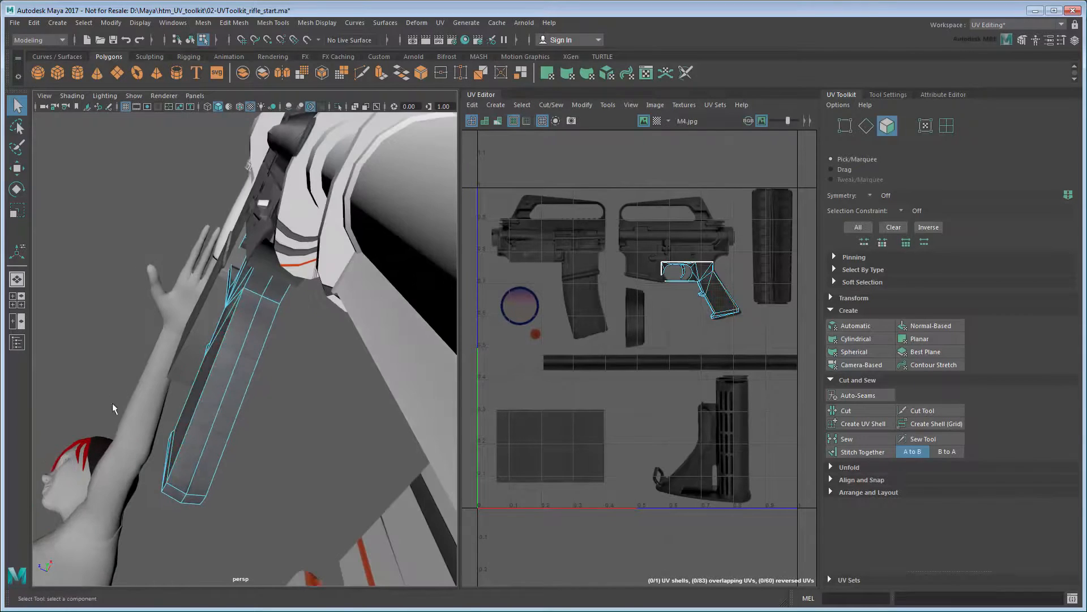
{"action": "left_click", "coordinate": [200, 414]}
{"action": "left_click", "coordinate": [223, 413], "text": "shift"}
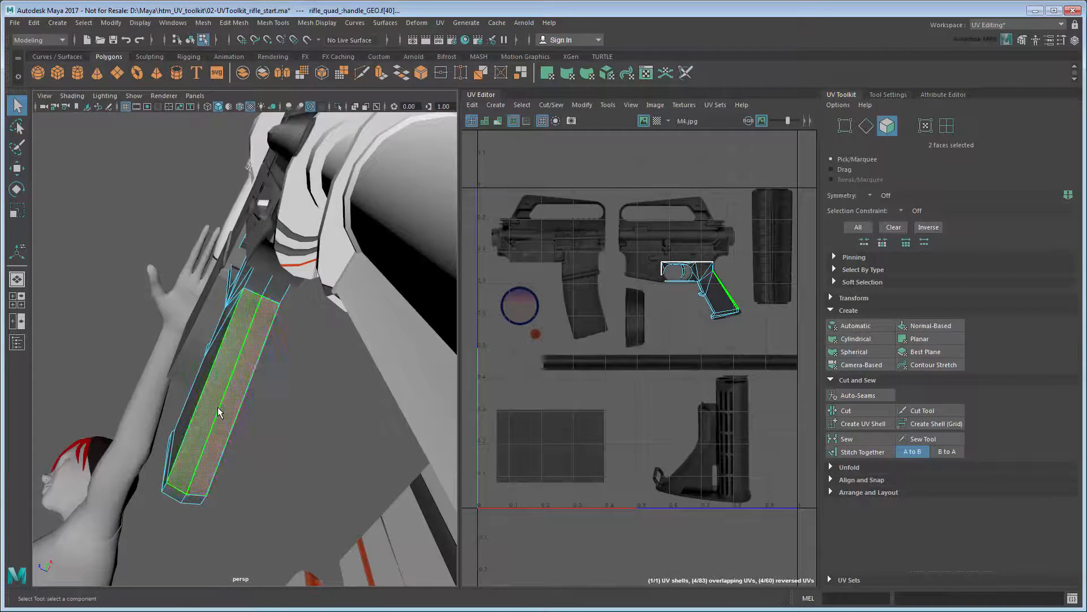
{"action": "left_click", "coordinate": [926, 334], "text": "shift"}
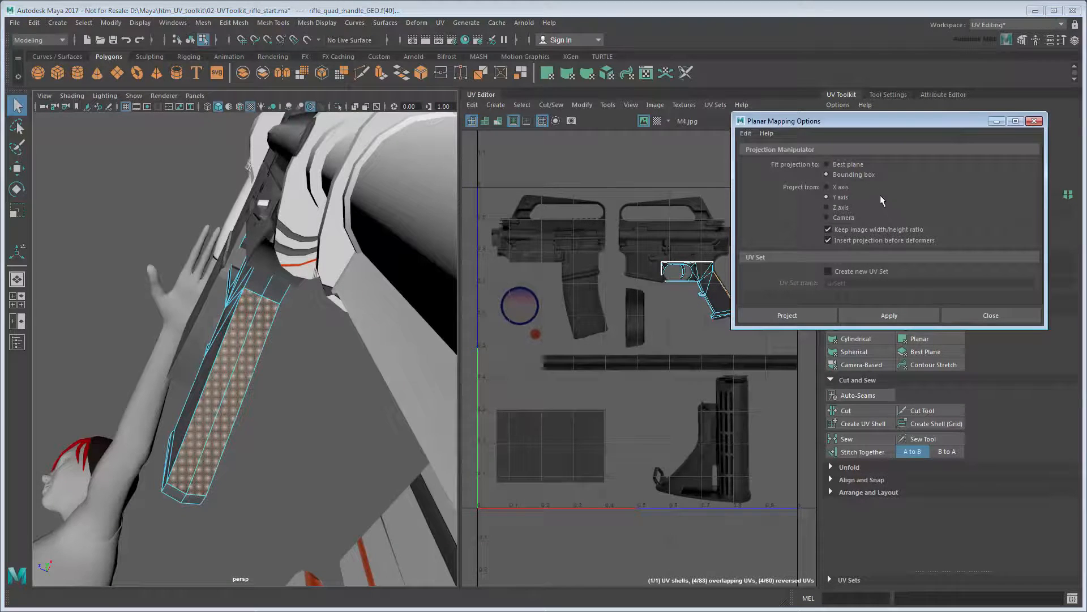
{"action": "left_click", "coordinate": [807, 317]}
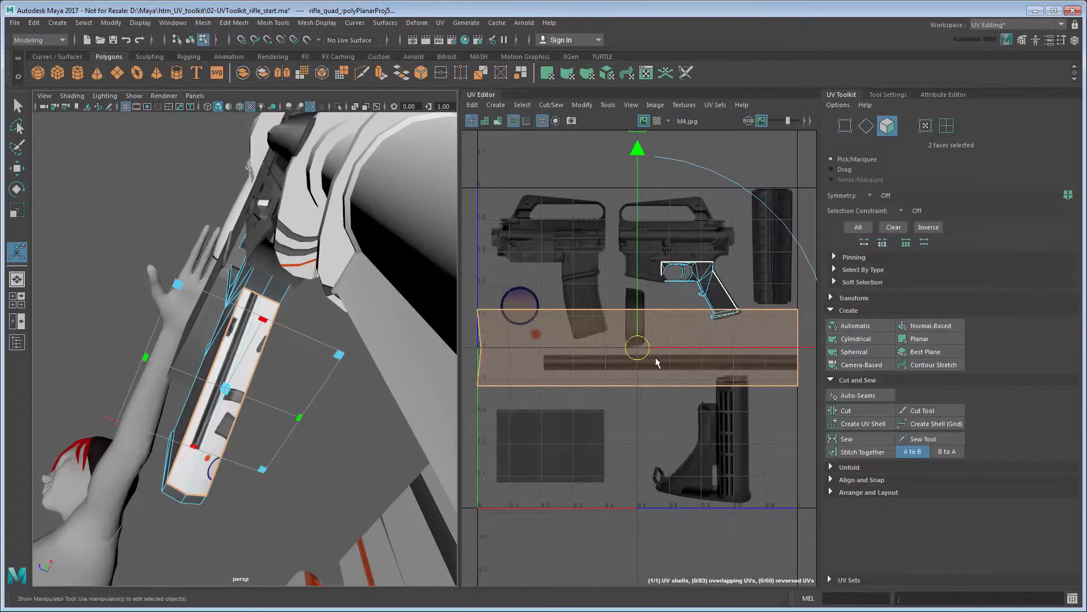
Step: Scale down the projected back-of-grip shell and rotate it to the tilt of the pistol grip image
{"action": "left_click_drag", "start_coordinate": [679, 297], "coordinate": [706, 368]}
{"action": "key", "text": "r"}
{"action": "left_click_drag", "start_coordinate": [638, 347], "coordinate": [717, 294]}
{"action": "key", "text": "w"}
{"action": "scroll", "coordinate": [728, 286], "scroll_direction": "up", "scroll_amount": 6}
{"action": "middle_click_drag", "start_coordinate": [695, 405], "coordinate": [692, 408], "text": "alt"}
{"action": "key", "text": "e"}
{"action": "left_click_drag", "start_coordinate": [692, 396], "coordinate": [703, 391]}
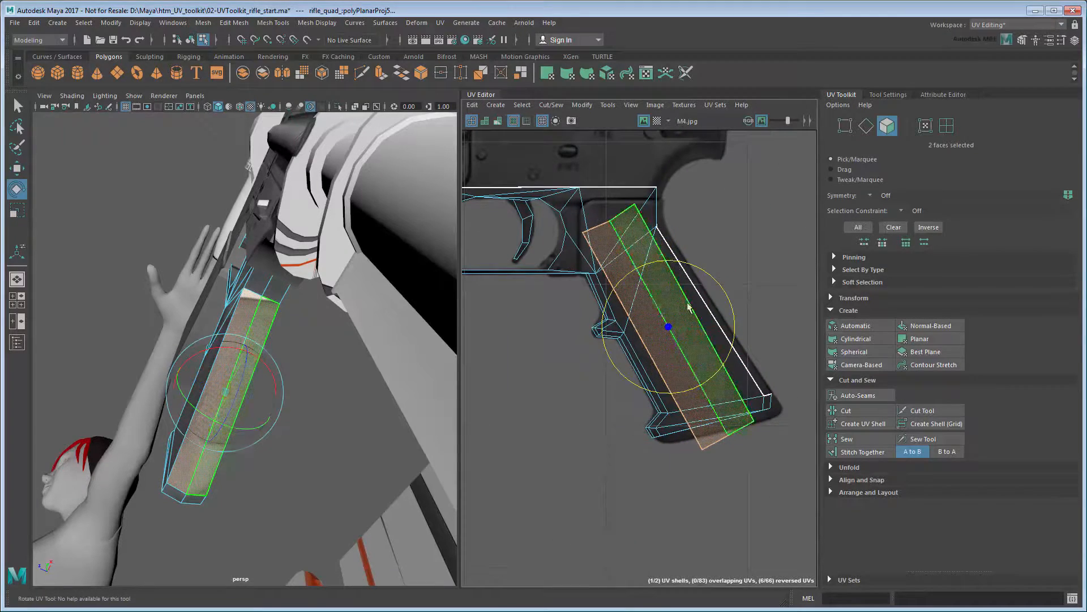
Step: Enlarge the tilted shell and center it over the pistol grip image
{"action": "key", "text": "r"}
{"action": "left_click_drag", "start_coordinate": [670, 327], "coordinate": [686, 330]}
{"action": "middle_click_drag", "start_coordinate": [686, 329], "coordinate": [697, 327], "text": "alt"}
{"action": "key", "text": "w"}
{"action": "left_click_drag", "start_coordinate": [749, 324], "coordinate": [755, 324]}
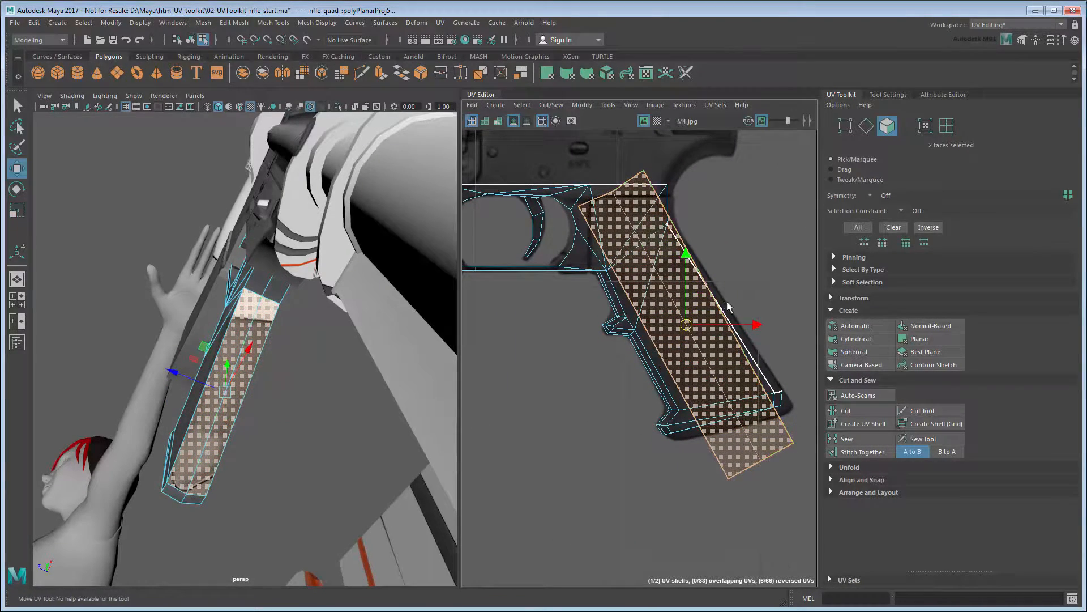
Step: Move the end UVs of the back-of-grip shell inside the grip image's outline, and return to object selection
{"action": "left_click", "coordinate": [928, 125]}
{"action": "left_click_drag", "start_coordinate": [656, 158], "coordinate": [649, 265]}
{"action": "left_click_drag", "start_coordinate": [814, 473], "coordinate": [816, 491]}
{"action": "left_click_drag", "start_coordinate": [761, 460], "coordinate": [738, 411]}
{"action": "left_click", "coordinate": [771, 394]}
{"action": "left_click_drag", "start_coordinate": [770, 394], "coordinate": [779, 404]}
{"action": "left_click", "coordinate": [793, 422]}
{"action": "left_click_drag", "start_coordinate": [351, 339], "coordinate": [380, 346], "text": "alt"}
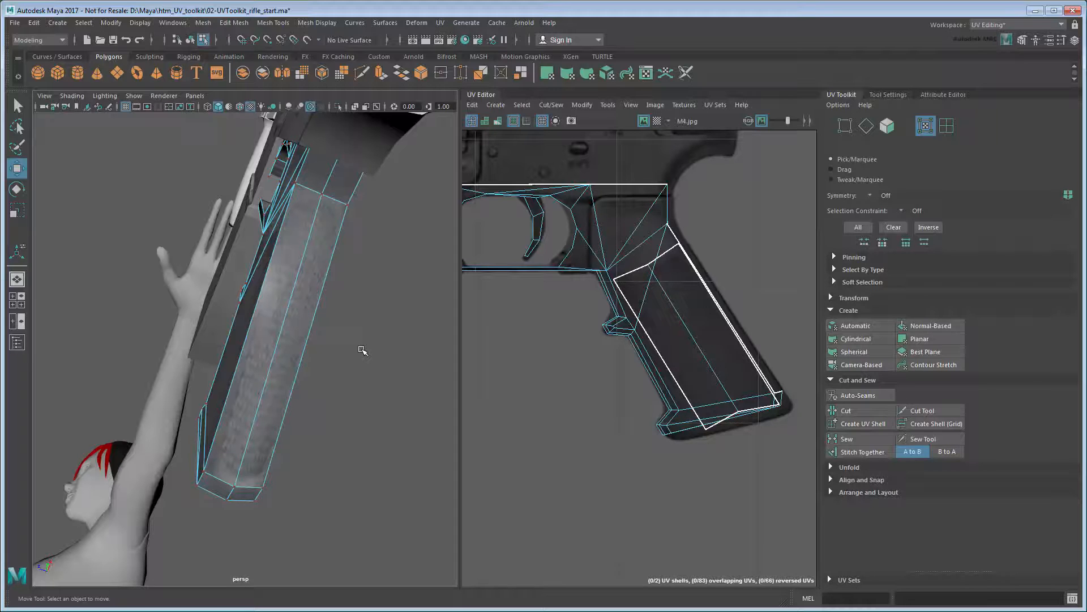
{"action": "left_click_drag", "start_coordinate": [362, 351], "coordinate": [366, 416], "text": "alt"}
{"action": "middle_click_drag", "start_coordinate": [366, 416], "coordinate": [372, 453], "text": "alt"}
{"action": "scroll", "coordinate": [371, 453], "scroll_direction": "down", "scroll_amount": 4}
{"action": "key", "text": "F8"}
{"action": "key", "text": "q"}
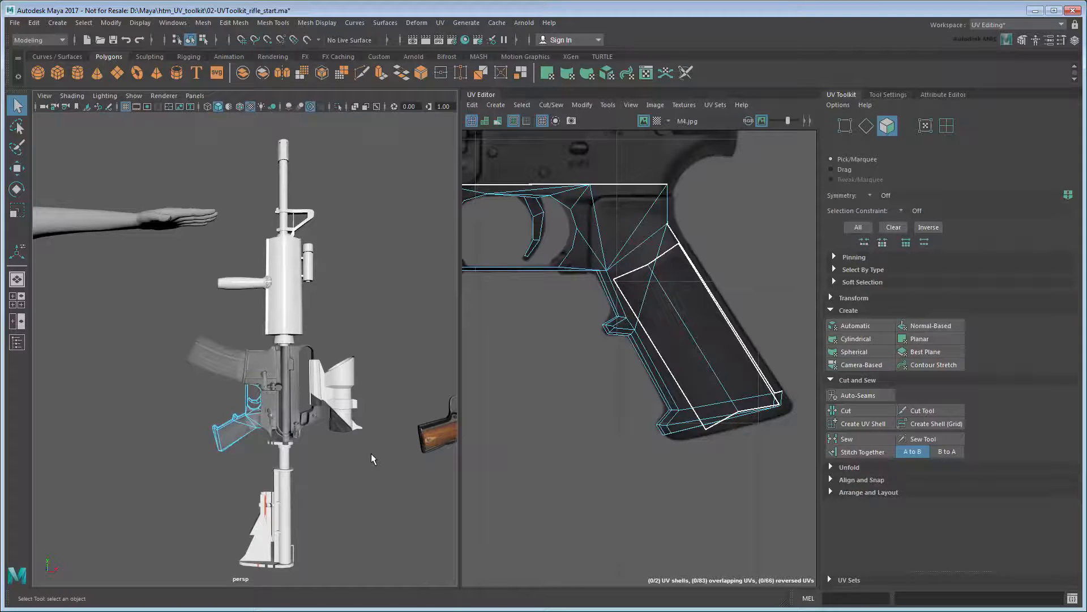
Step: Select the rifle's barrel and apply a cylindrical UV projection to it
{"action": "scroll", "coordinate": [614, 470], "scroll_direction": "down", "scroll_amount": 6}
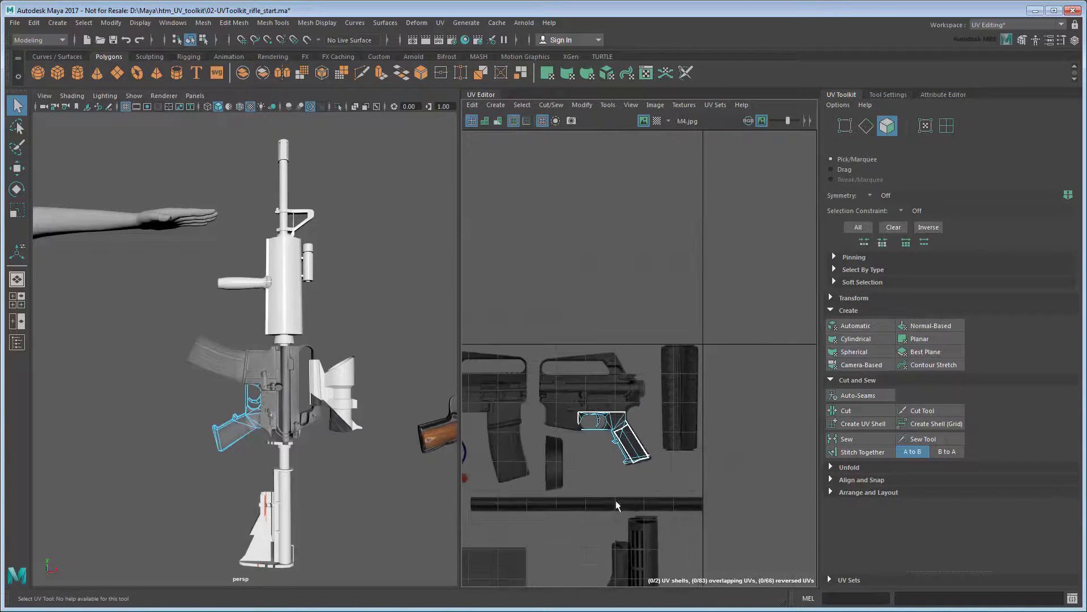
{"action": "middle_click_drag", "start_coordinate": [616, 500], "coordinate": [651, 436], "text": "alt"}
{"action": "scroll", "coordinate": [651, 436], "scroll_direction": "up", "scroll_amount": 3}
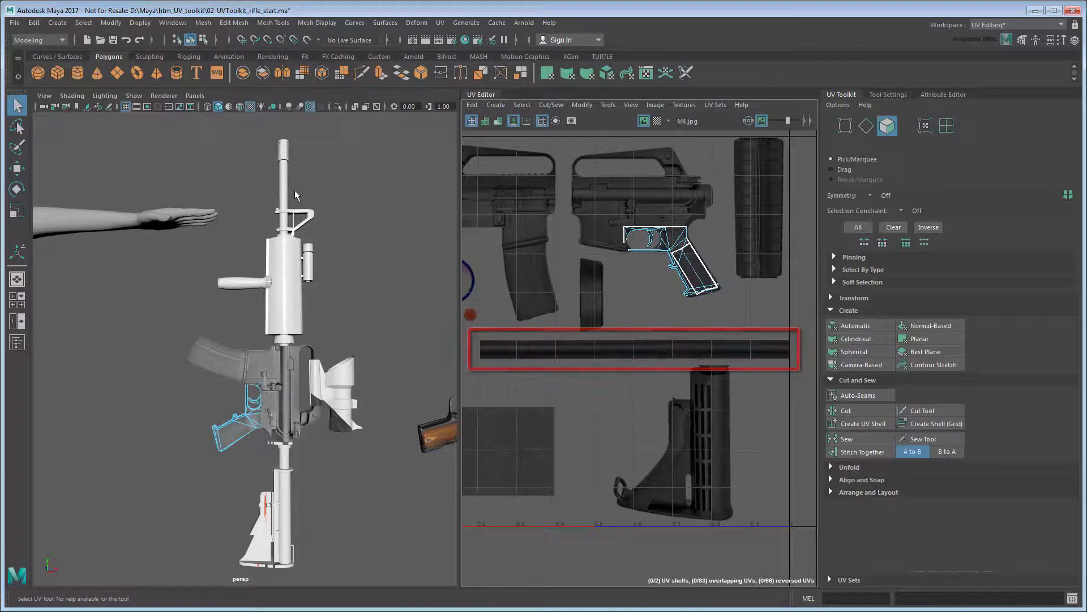
{"action": "left_click", "coordinate": [282, 177]}
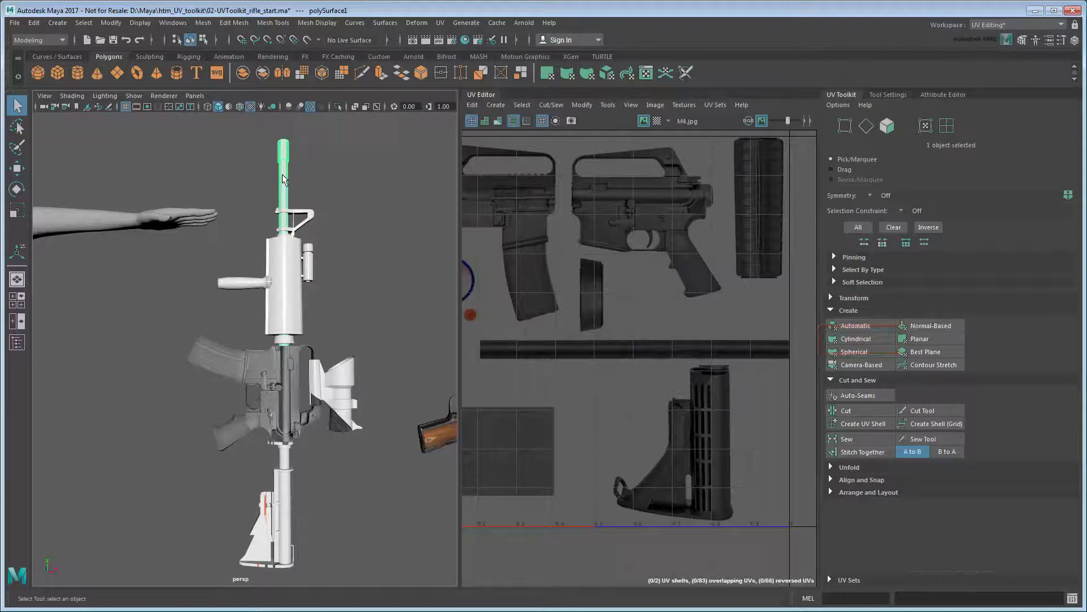
{"action": "left_click", "coordinate": [882, 337]}
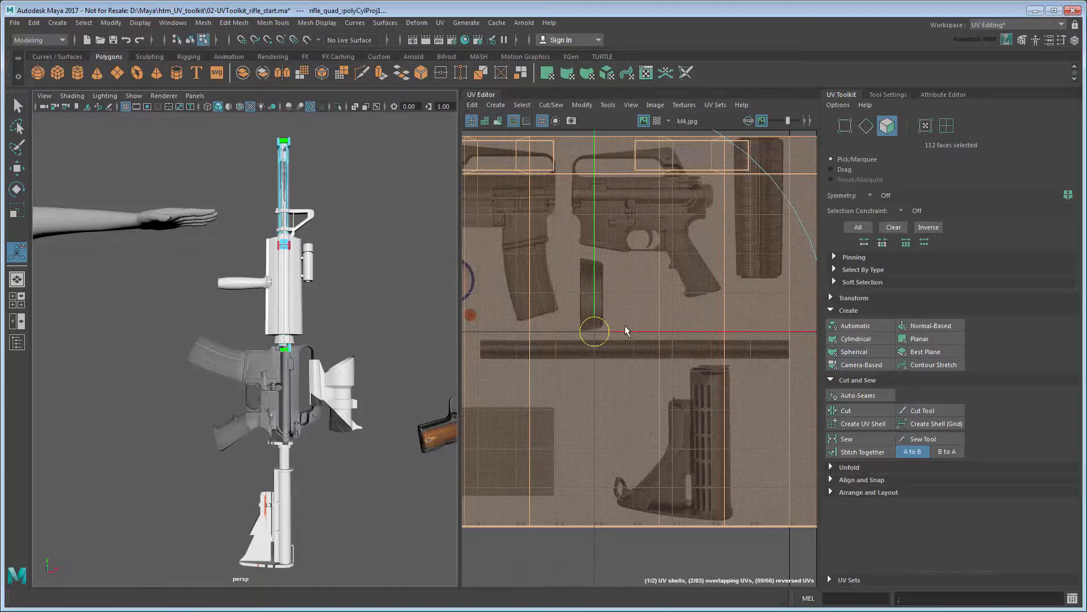
Step: Narrow the barrel's UV shell to a thin strip and rotate it 90 degrees counterclockwise
{"action": "scroll", "coordinate": [625, 330], "scroll_direction": "down", "scroll_amount": 5}
{"action": "key", "text": "r"}
{"action": "left_click_drag", "start_coordinate": [732, 328], "coordinate": [669, 328]}
{"action": "scroll", "coordinate": [743, 336], "scroll_direction": "up", "scroll_amount": 4}
{"action": "left_click", "coordinate": [854, 298]}
{"action": "left_click", "coordinate": [922, 554]}
{"action": "scroll", "coordinate": [583, 343], "scroll_direction": "up", "scroll_amount": 4}
{"action": "middle_click_drag", "start_coordinate": [583, 342], "coordinate": [668, 352], "text": "alt"}
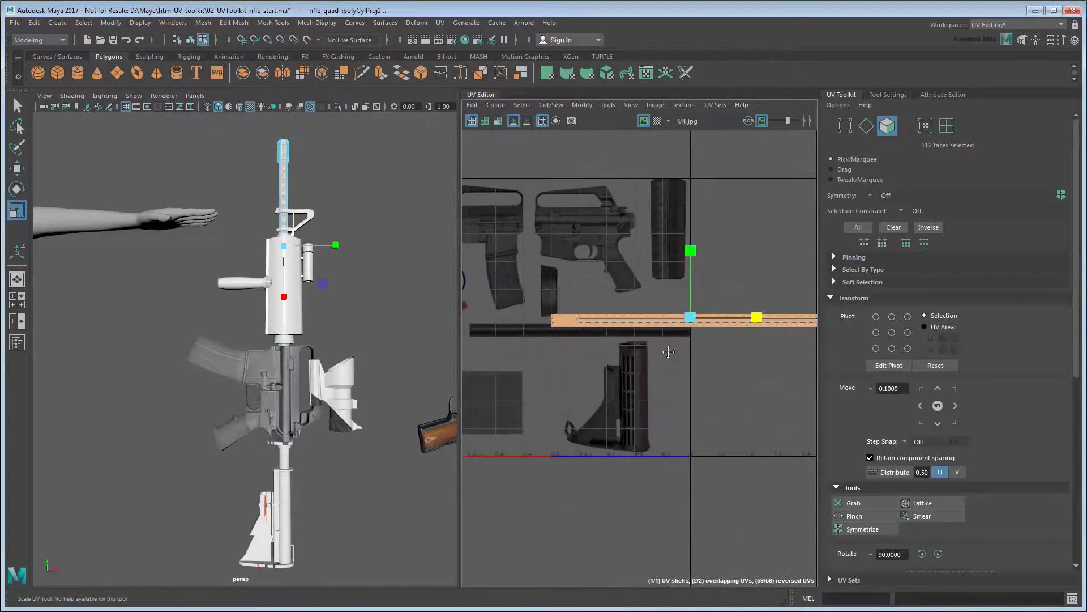
Step: Move and scale the barrel's strip-shaped shell to fit the long horizontal barrel image
{"action": "left_click_drag", "start_coordinate": [690, 318], "coordinate": [586, 331]}
{"action": "key", "text": "w"}
{"action": "scroll", "coordinate": [604, 355], "scroll_direction": "up", "scroll_amount": 5}
{"action": "middle_click_drag", "start_coordinate": [605, 355], "coordinate": [672, 374], "text": "alt"}
{"action": "key", "text": "r"}
{"action": "left_click_drag", "start_coordinate": [641, 332], "coordinate": [663, 341]}
{"action": "scroll", "coordinate": [669, 346], "scroll_direction": "down", "scroll_amount": 2}
{"action": "middle_click_drag", "start_coordinate": [669, 344], "coordinate": [678, 341], "text": "alt"}
{"action": "key", "text": "w"}
{"action": "key", "text": "r"}
{"action": "left_click_drag", "start_coordinate": [719, 326], "coordinate": [647, 327]}
Step: Apply a cylindrical projection to the scope and shrink its UVs onto the barrel image
{"action": "left_click", "coordinate": [361, 312]}
{"action": "left_click", "coordinate": [343, 376]}
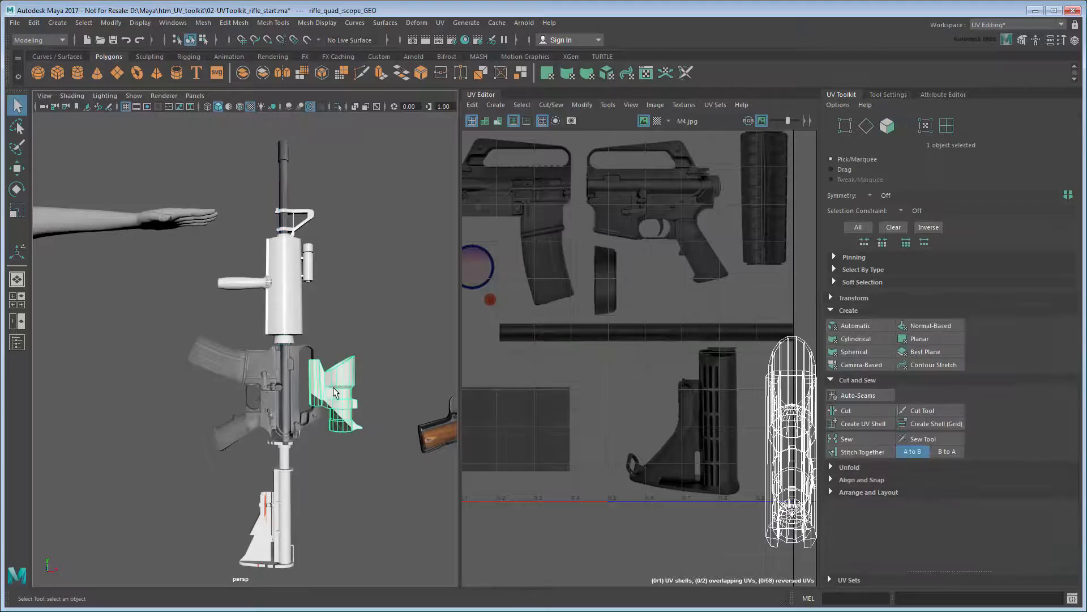
{"action": "left_click", "coordinate": [855, 339]}
{"action": "left_click_drag", "start_coordinate": [729, 318], "coordinate": [690, 335]}
{"action": "key", "text": "w"}
{"action": "left_click", "coordinate": [853, 297]}
{"action": "key", "text": "r"}
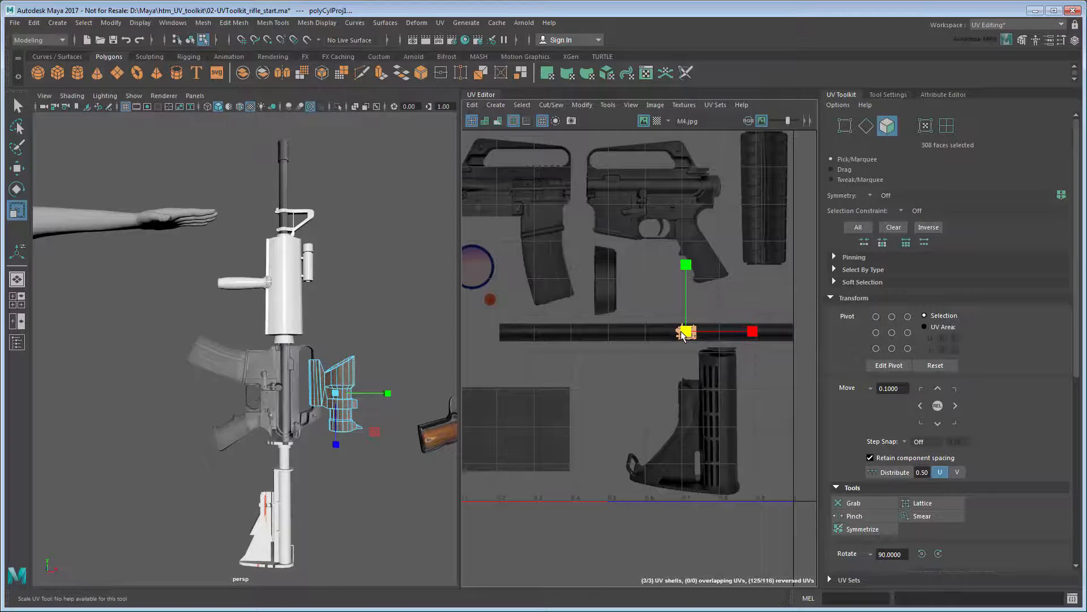
Step: Apply a cylindrical projection to the front grip and rotate the projection manipulator to line up with the grip's length
{"action": "left_click", "coordinate": [310, 279]}
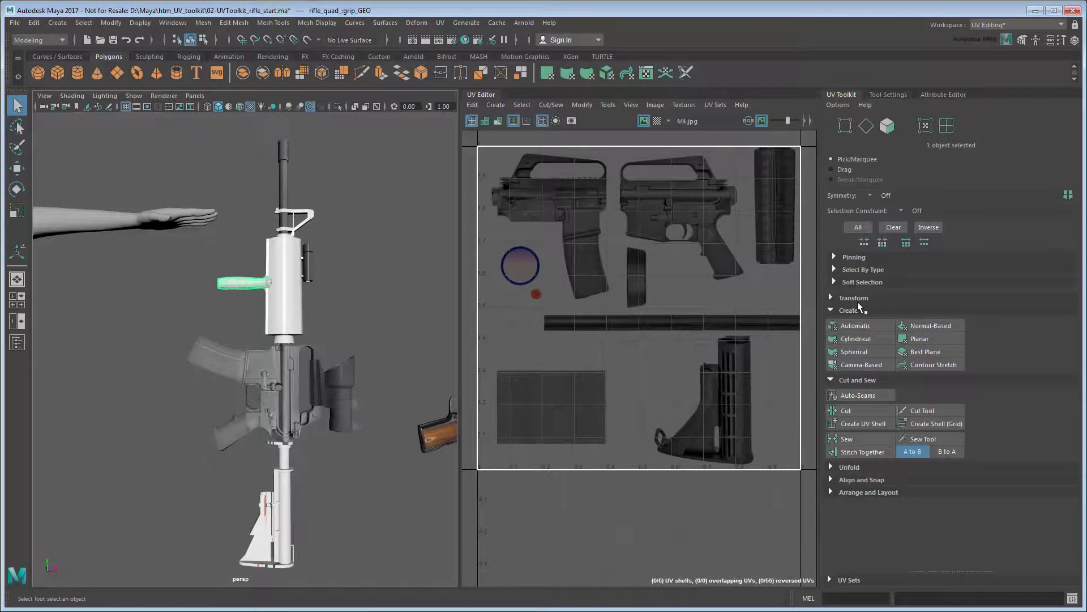
{"action": "left_click", "coordinate": [865, 340]}
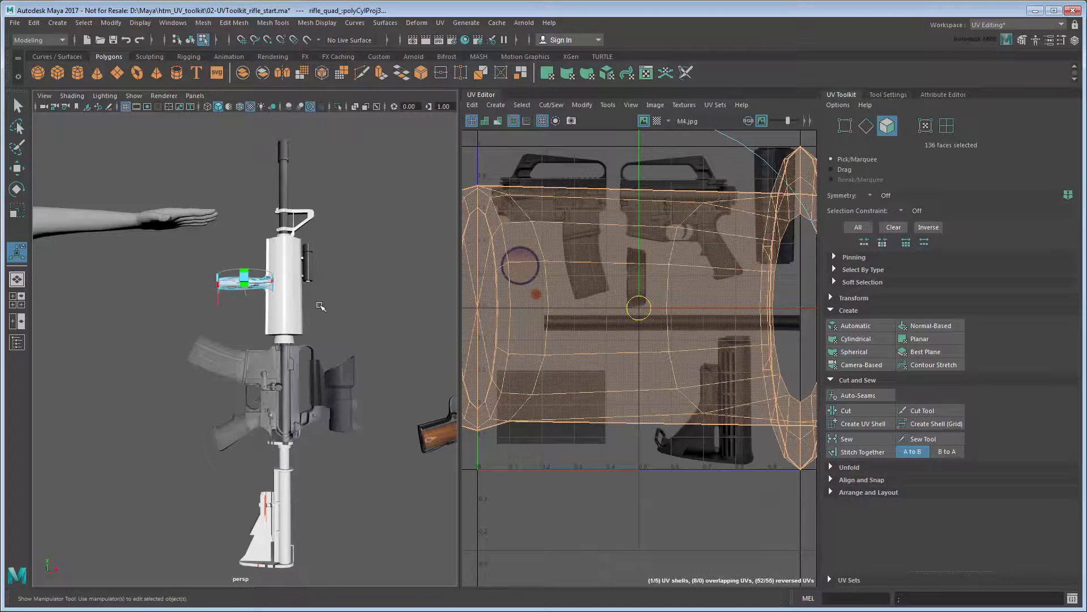
{"action": "scroll", "coordinate": [319, 307], "scroll_direction": "up", "scroll_amount": 3}
{"action": "middle_click_drag", "start_coordinate": [312, 300], "coordinate": [336, 315], "text": "alt"}
{"action": "left_click_drag", "start_coordinate": [336, 316], "coordinate": [295, 318], "text": "alt"}
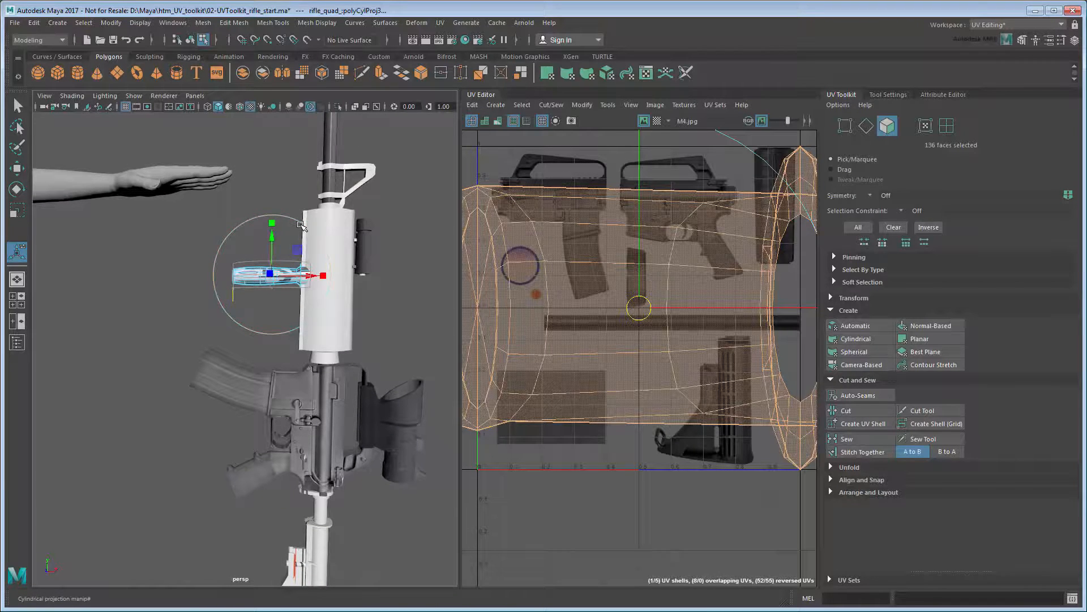
{"action": "left_click", "coordinate": [318, 241]}
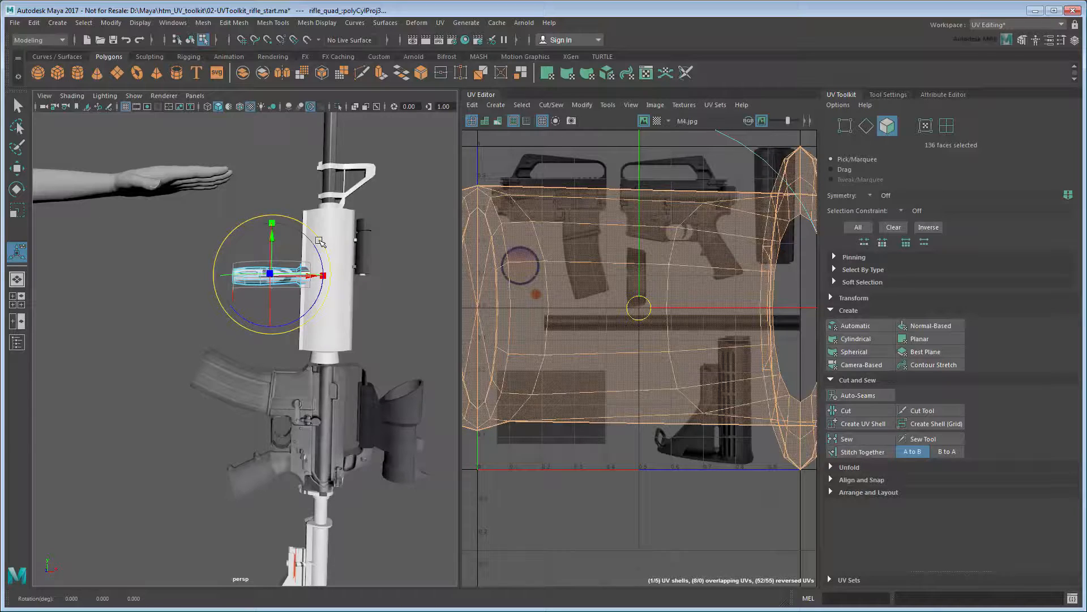
{"action": "left_click_drag", "start_coordinate": [241, 315], "coordinate": [324, 316]}
Step: Scale the front grip's UV shell down and move it onto the barrel image
{"action": "key", "text": "r"}
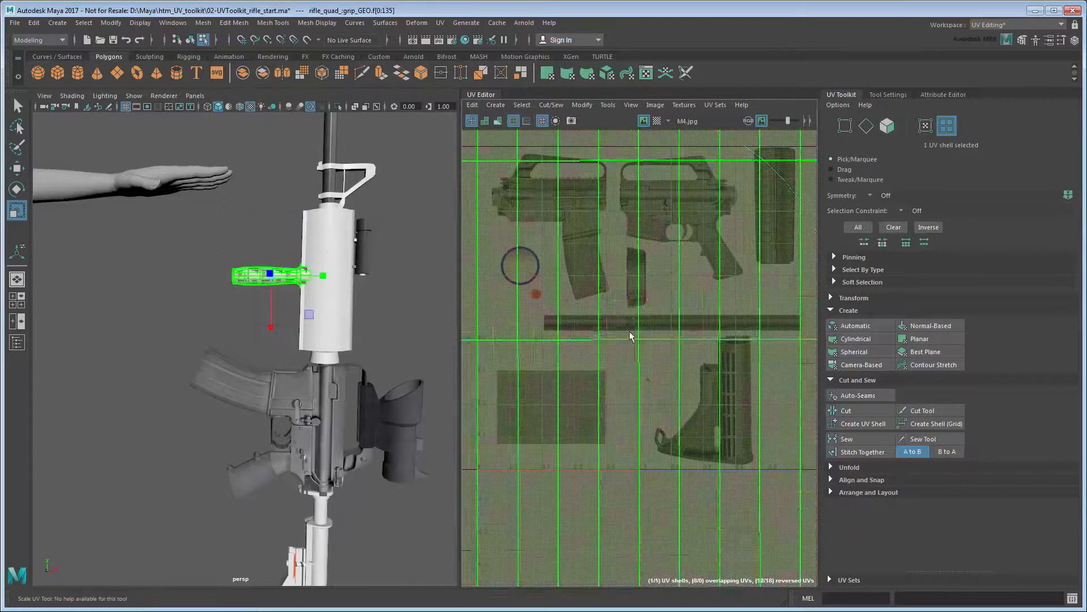
{"action": "scroll", "coordinate": [631, 334], "scroll_direction": "down", "scroll_amount": 5}
{"action": "middle_click_drag", "start_coordinate": [716, 322], "coordinate": [680, 317]}
{"action": "key", "text": "w"}
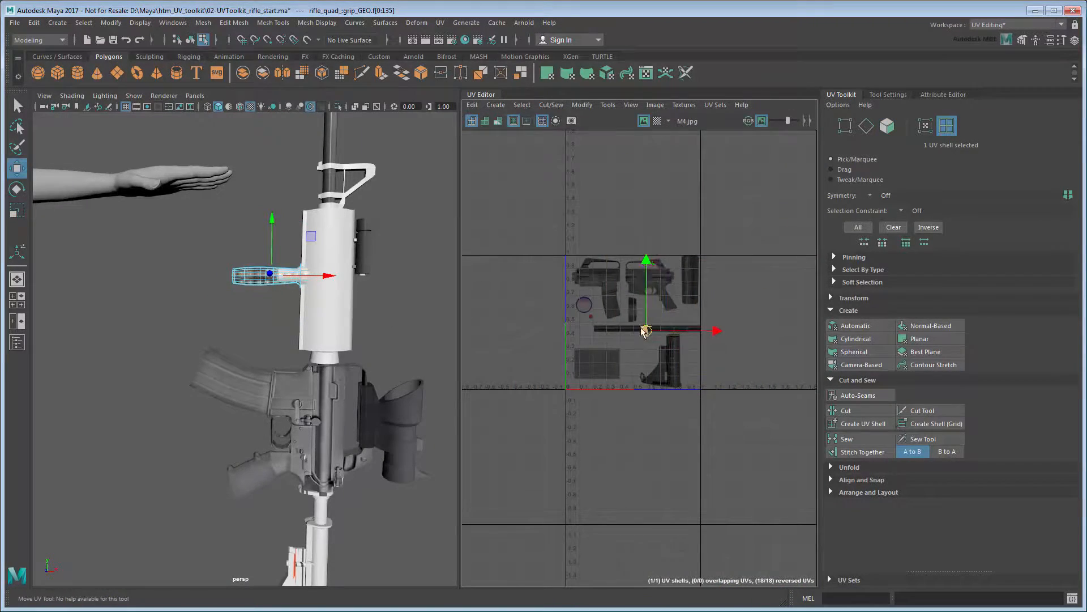
{"action": "scroll", "coordinate": [612, 351], "scroll_direction": "up", "scroll_amount": 5}
{"action": "middle_click_drag", "start_coordinate": [612, 352], "coordinate": [697, 404], "text": "alt"}
Step: Rotate the front grip's shell 90 degrees counterclockwise, adjust its size and position on the barrel image, and deselect it
{"action": "left_click", "coordinate": [846, 299]}
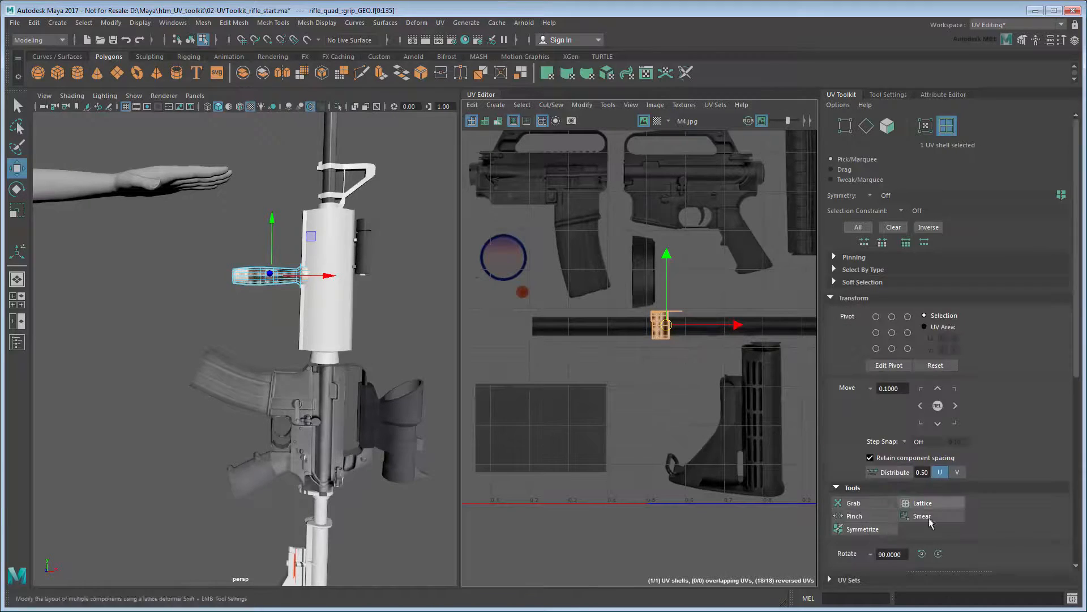
{"action": "left_click", "coordinate": [922, 554]}
{"action": "key", "text": "r"}
{"action": "key", "text": "w"}
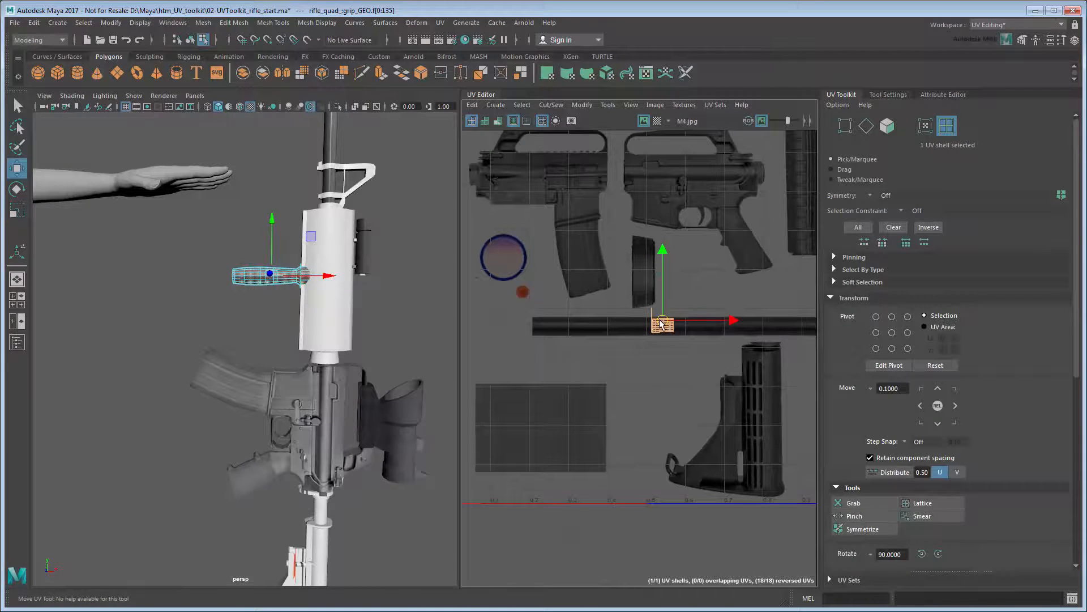
{"action": "left_click", "coordinate": [397, 347]}
Step: Select the UV at the center of the laser sight's round front end and convert the selection to faces
{"action": "left_click_drag", "start_coordinate": [397, 346], "coordinate": [374, 306], "text": "alt"}
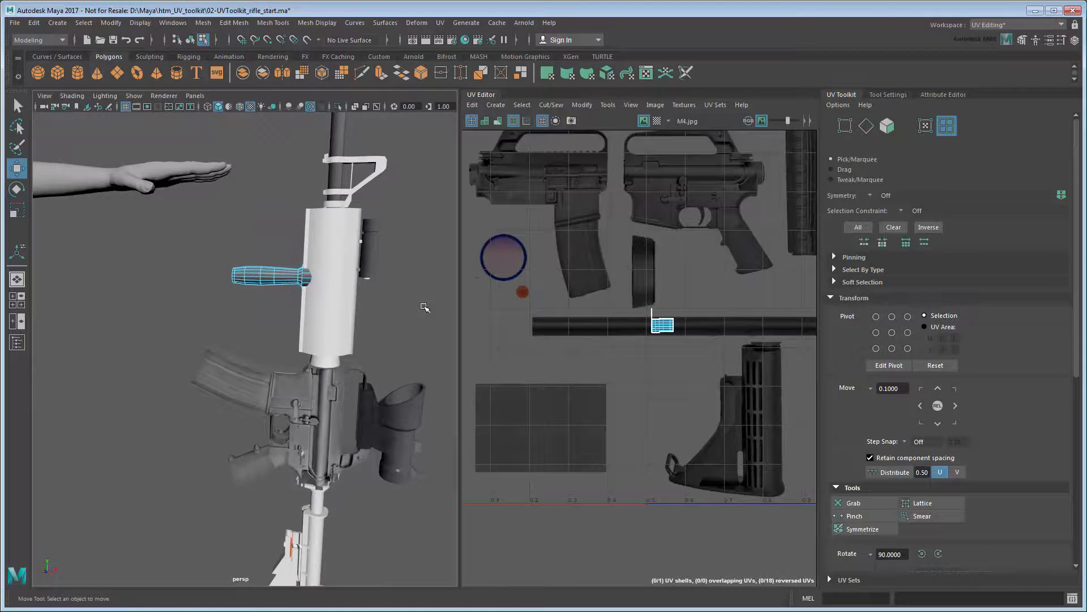
{"action": "middle_click_drag", "start_coordinate": [425, 308], "coordinate": [301, 288], "text": "alt"}
{"action": "left_click", "coordinate": [229, 238]}
{"action": "left_click_drag", "start_coordinate": [229, 238], "coordinate": [264, 340], "text": "alt"}
{"action": "key", "text": "f"}
{"action": "right_click_drag", "start_coordinate": [671, 354], "coordinate": [635, 368]}
{"action": "left_click_drag", "start_coordinate": [612, 290], "coordinate": [617, 331]}
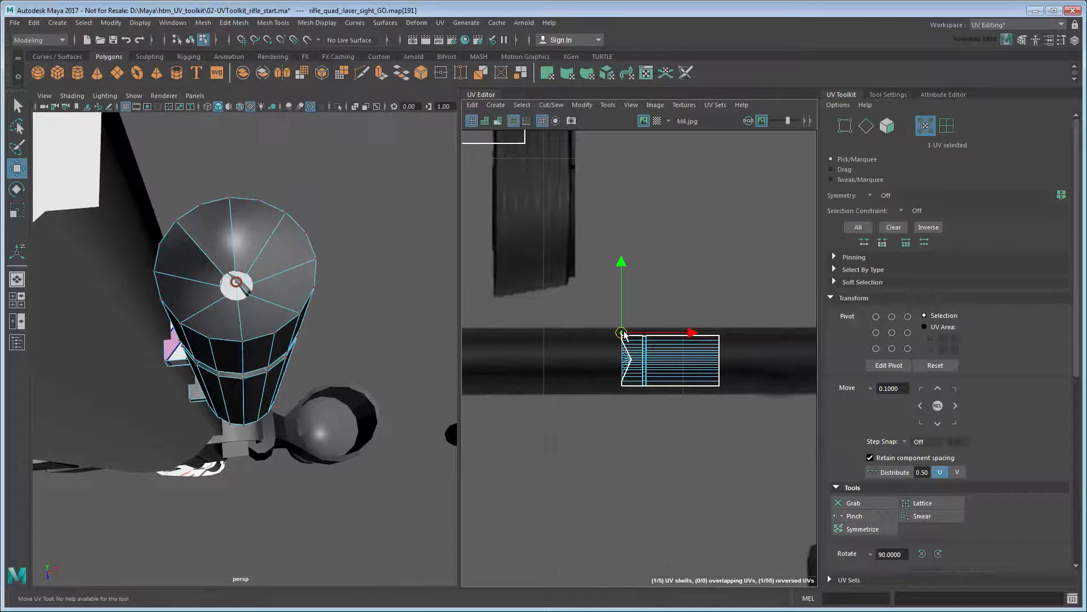
{"action": "left_click", "coordinate": [647, 314]}
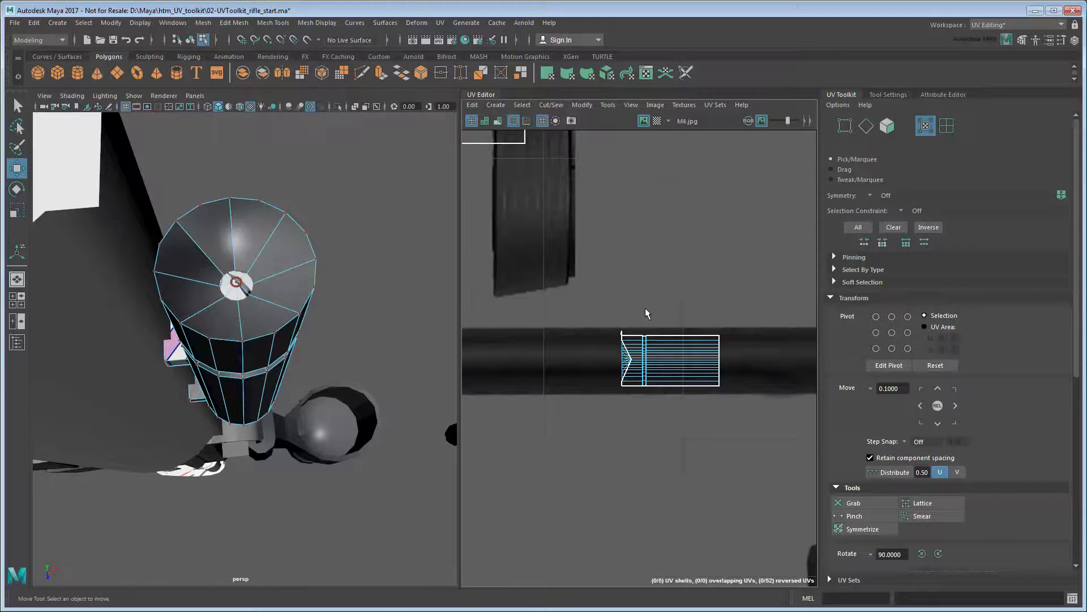
{"action": "left_click", "coordinate": [237, 282]}
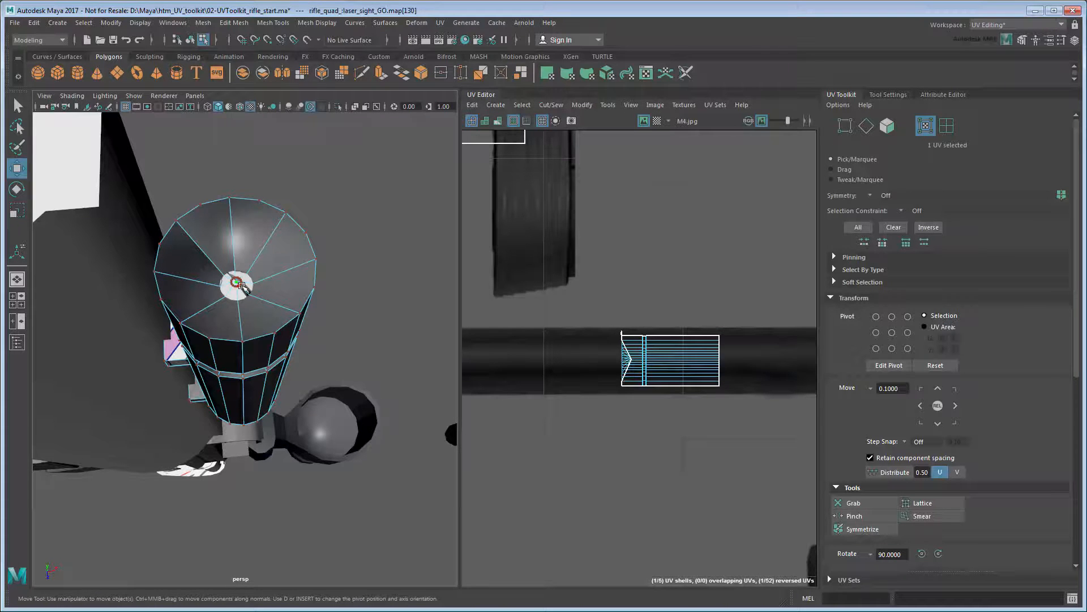
{"action": "left_click", "coordinate": [887, 126], "text": "ctrl"}
{"action": "scroll", "coordinate": [252, 308], "scroll_direction": "up", "scroll_amount": 10}
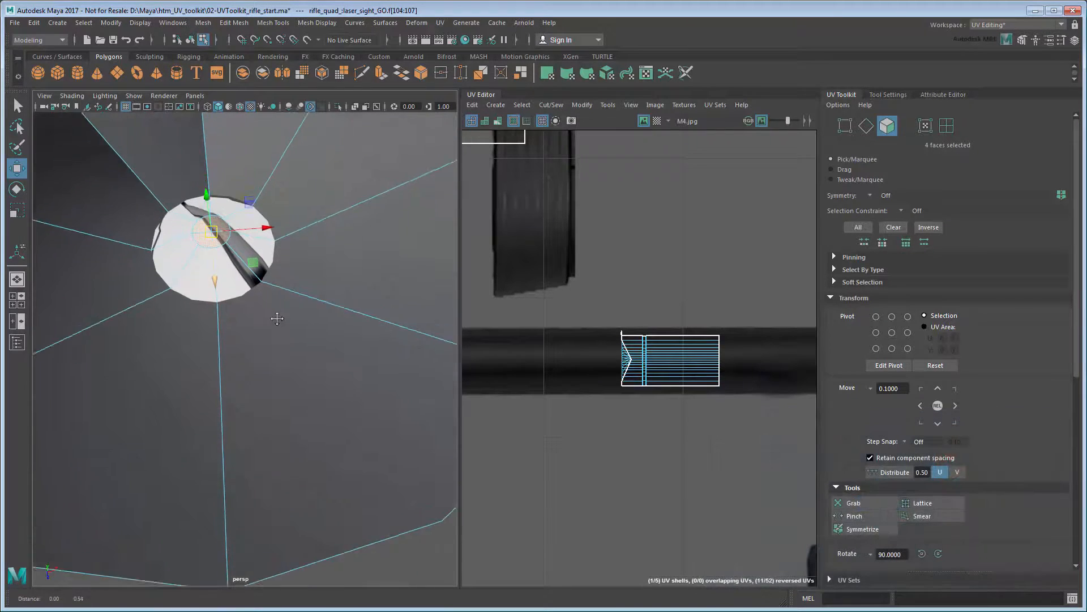
Step: Extend the selection to all faces of the laser sight's round front lens by converting it to vertices and back to faces
{"action": "left_click_drag", "start_coordinate": [277, 319], "coordinate": [294, 323], "text": "alt"}
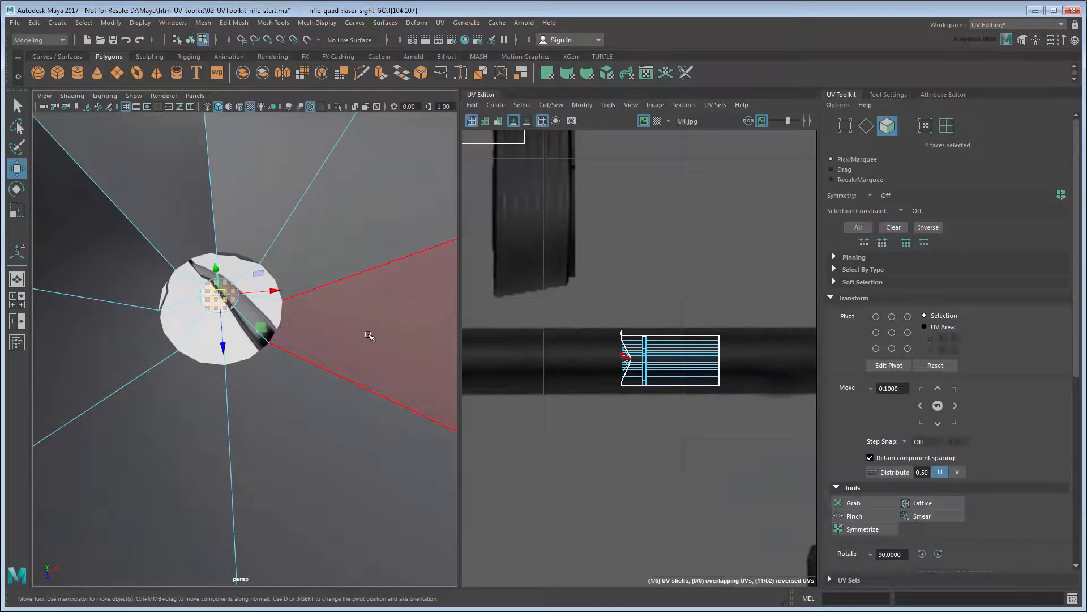
{"action": "key", "text": "q"}
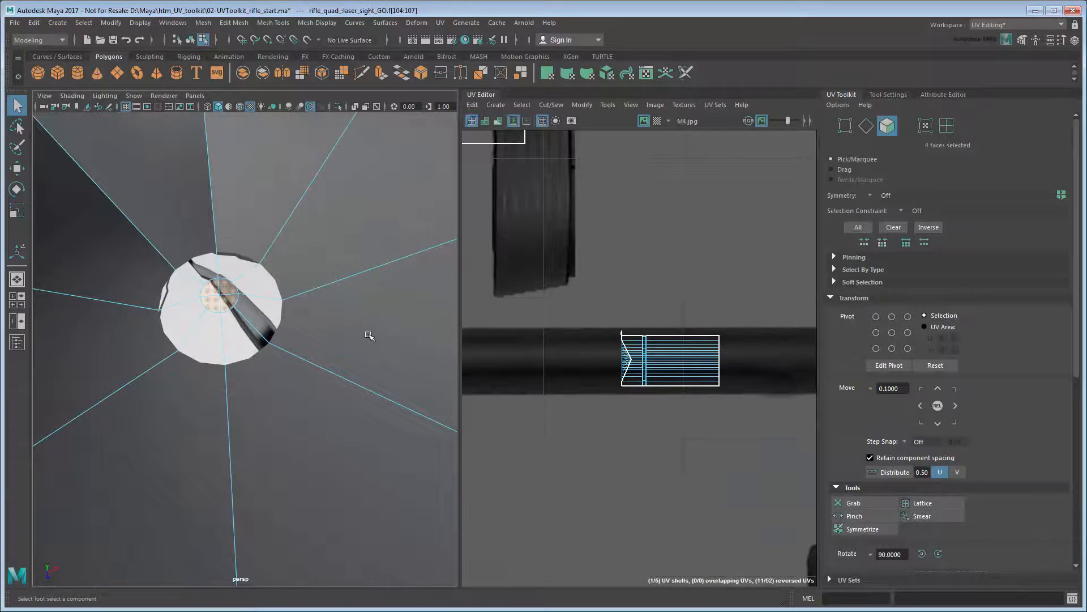
{"action": "left_click", "coordinate": [867, 126], "text": "ctrl"}
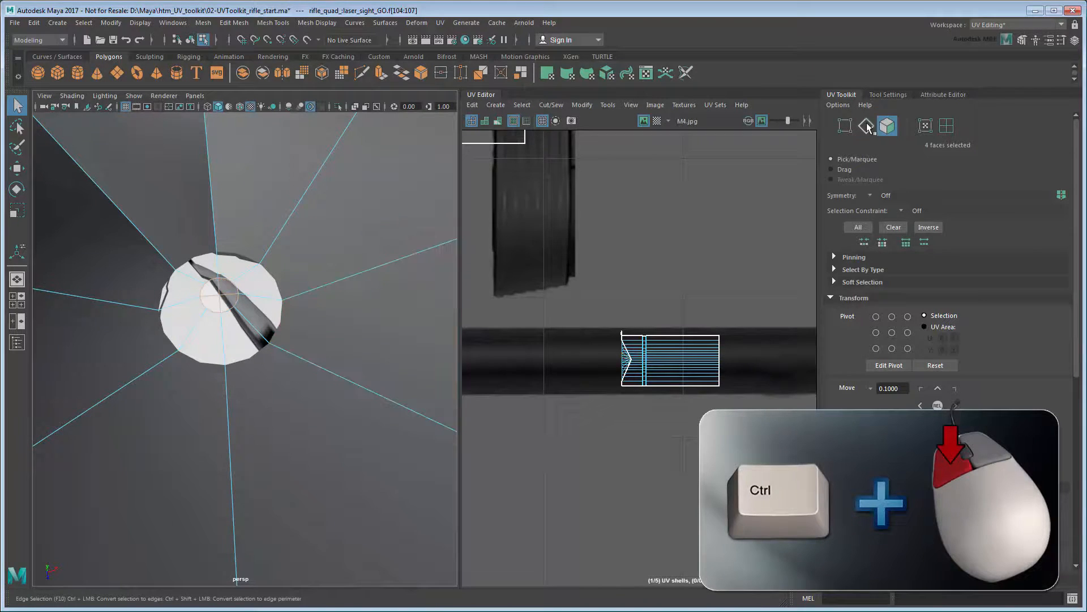
{"action": "left_click", "coordinate": [845, 127], "text": "ctrl"}
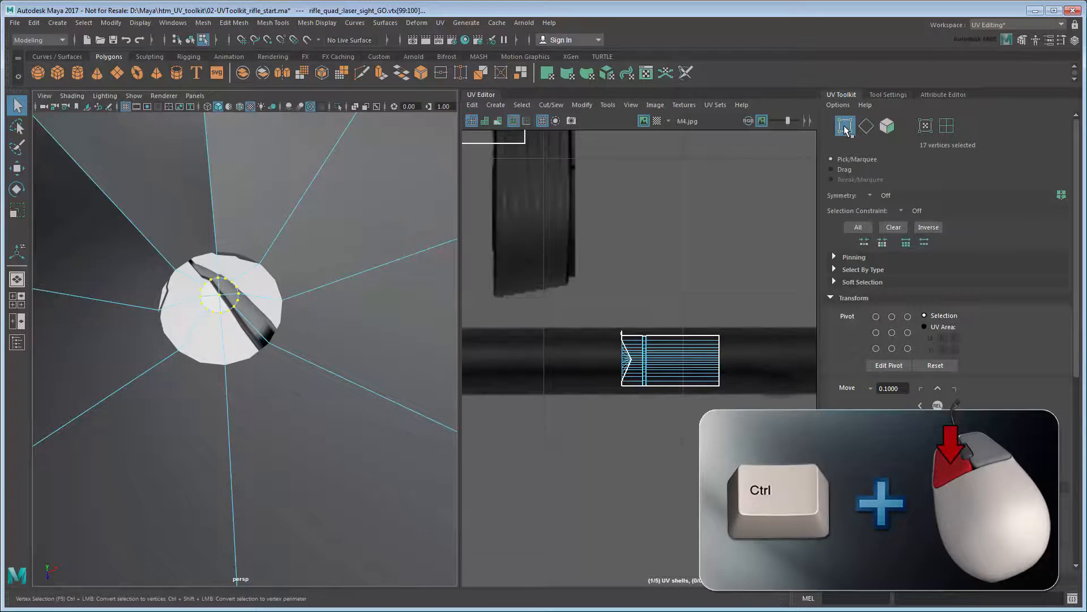
{"action": "left_click", "coordinate": [887, 125], "text": "ctrl"}
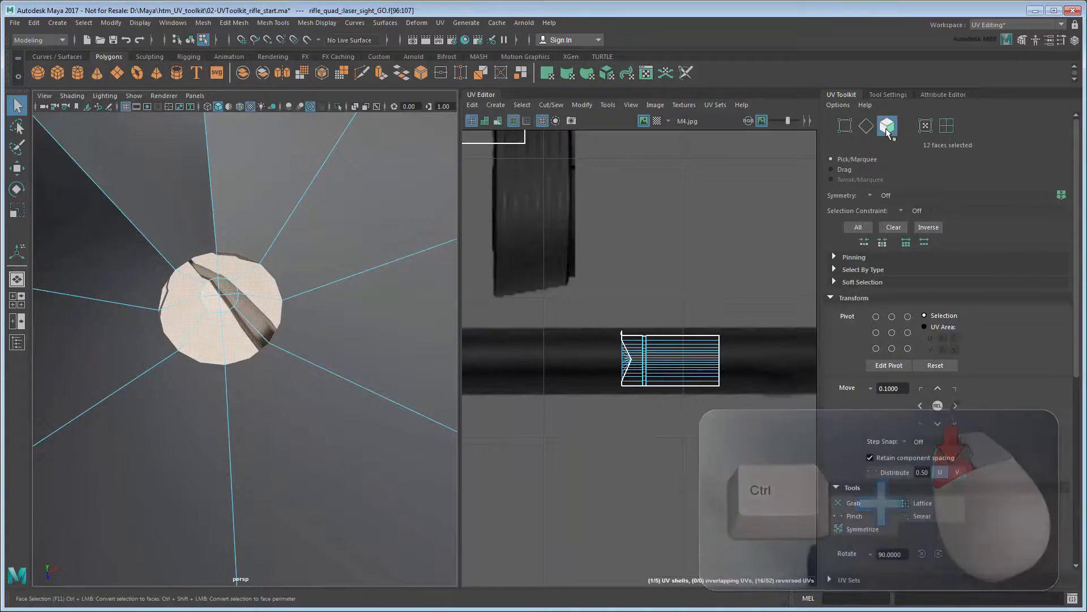
Step: Apply a planar projection to the laser sight's front lens and fit its shell onto the red dot in the image
{"action": "left_click", "coordinate": [859, 296]}
{"action": "left_click", "coordinate": [919, 339]}
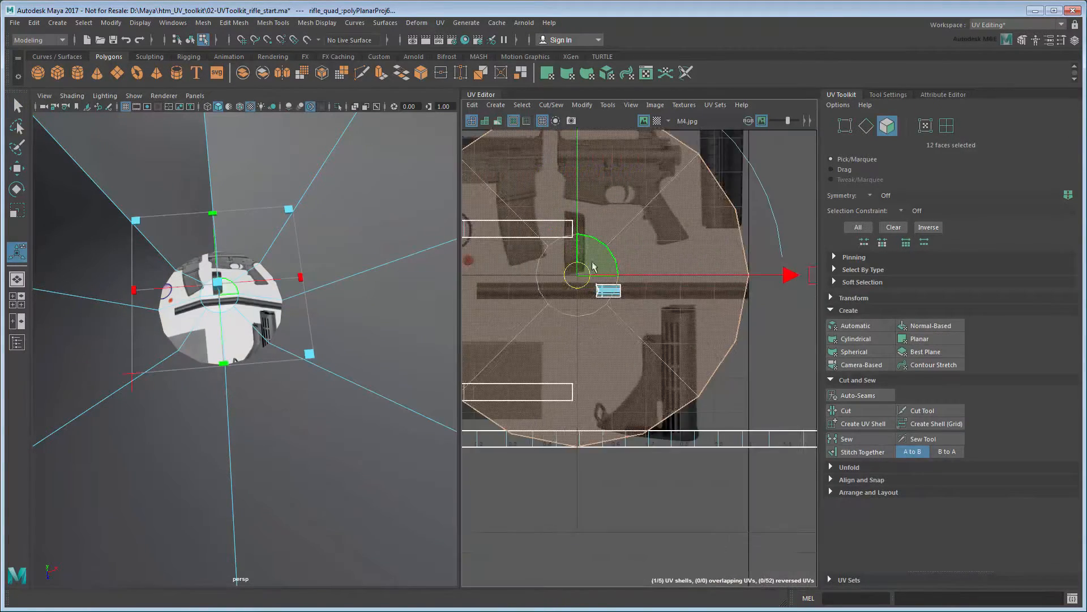
{"action": "left_click_drag", "start_coordinate": [671, 368], "coordinate": [657, 370]}
{"action": "scroll", "coordinate": [623, 385], "scroll_direction": "up", "scroll_amount": 3}
{"action": "left_click_drag", "start_coordinate": [721, 347], "coordinate": [515, 327]}
{"action": "key", "text": "w"}
{"action": "middle_click_drag", "start_coordinate": [527, 356], "coordinate": [651, 396], "text": "alt"}
{"action": "scroll", "coordinate": [651, 396], "scroll_direction": "up", "scroll_amount": 7}
{"action": "key", "text": "r"}
{"action": "key", "text": "w"}
{"action": "mouse_move", "coordinate": [592, 247]}
{"action": "left_mouse_down"}
{"action": "mouse_move", "coordinate": [561, 249]}
{"action": "mouse_move", "coordinate": [601, 250]}
{"action": "left_mouse_up"}
{"action": "scroll", "coordinate": [688, 328], "scroll_direction": "down", "scroll_amount": 5}
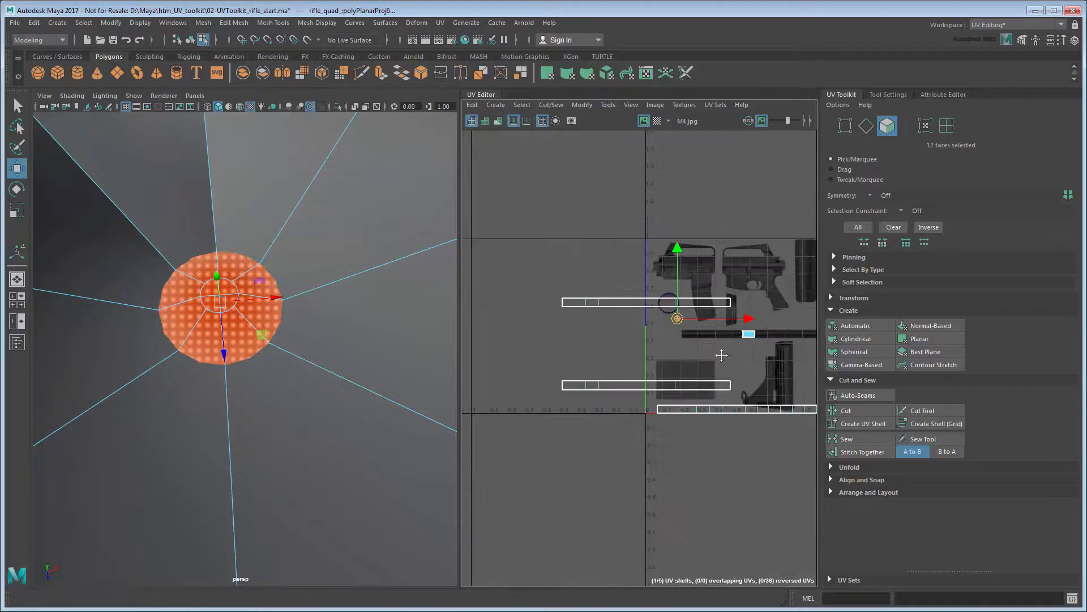
Step: Select the laser sight's oversized strip shells and move and scale them down onto the barrel image
{"action": "left_click", "coordinate": [946, 126]}
{"action": "left_click", "coordinate": [566, 289]}
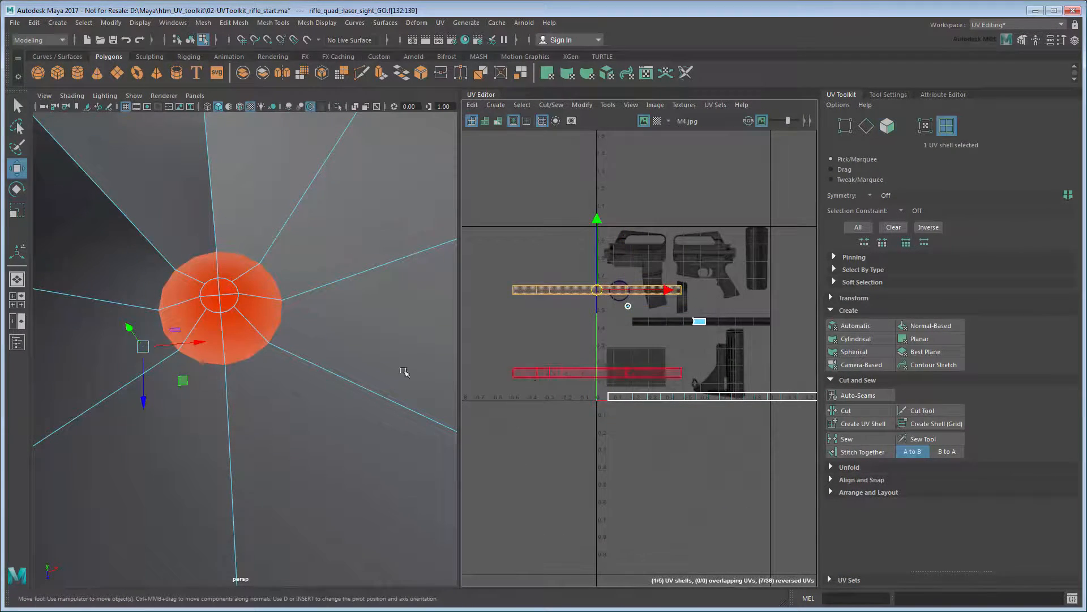
{"action": "key", "text": "f"}
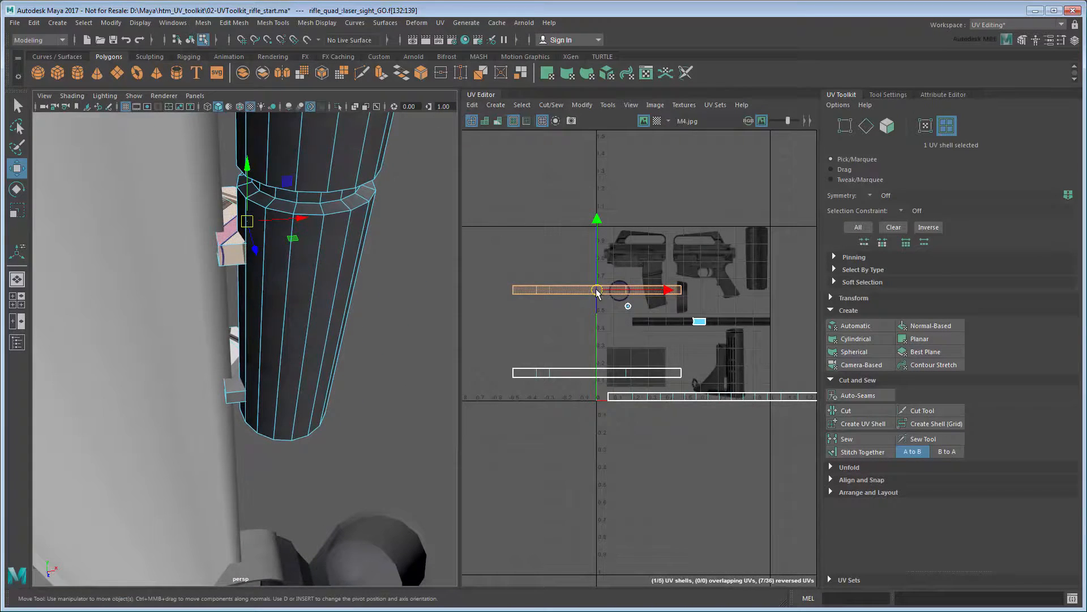
{"action": "left_click_drag", "start_coordinate": [598, 292], "coordinate": [645, 364]}
{"action": "key", "text": "r"}
{"action": "left_click", "coordinate": [783, 399]}
{"action": "key", "text": "w"}
{"action": "left_click_drag", "start_coordinate": [783, 396], "coordinate": [618, 379]}
{"action": "key", "text": "r"}
{"action": "left_click", "coordinate": [372, 447]}
Step: Select the UV at the center of the scope's lens and convert the selection to faces
{"action": "left_click_drag", "start_coordinate": [373, 447], "coordinate": [233, 236], "text": "alt"}
{"action": "key", "text": "F8"}
{"action": "key", "text": "q"}
{"action": "middle_click_drag", "start_coordinate": [233, 236], "coordinate": [269, 340], "text": "alt"}
{"action": "right_click_drag", "start_coordinate": [269, 340], "coordinate": [325, 341]}
{"action": "left_click", "coordinate": [255, 352]}
{"action": "right_click_drag", "start_coordinate": [391, 385], "coordinate": [447, 385], "text": "alt"}
{"action": "left_click", "coordinate": [887, 126]}
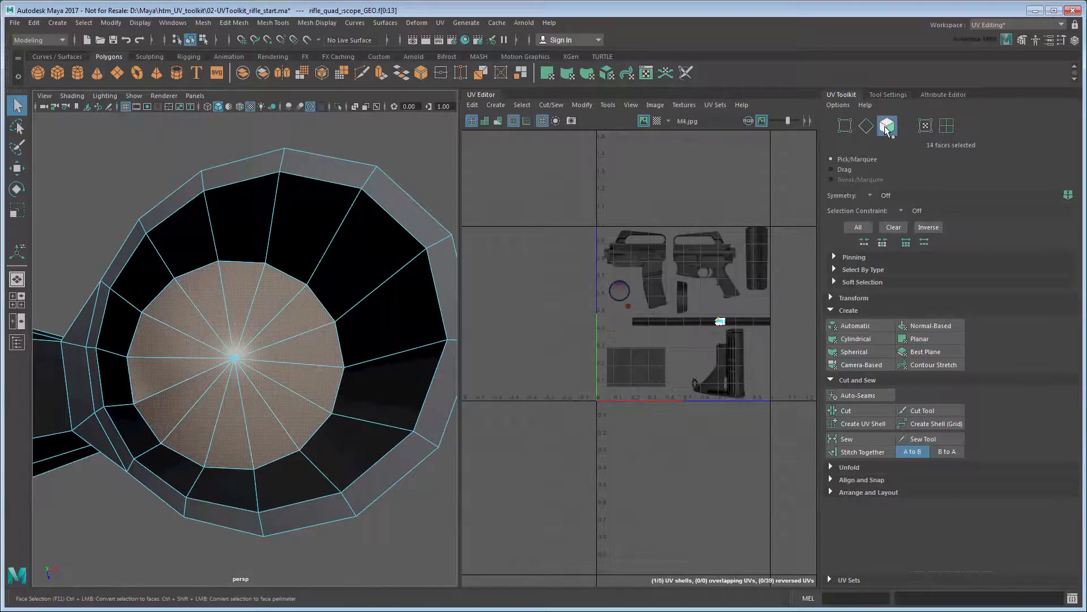
Step: Apply a planar projection to the scope's lens faces, scale the shell down and move it over the magazine image
{"action": "left_click", "coordinate": [929, 339]}
{"action": "key", "text": "r"}
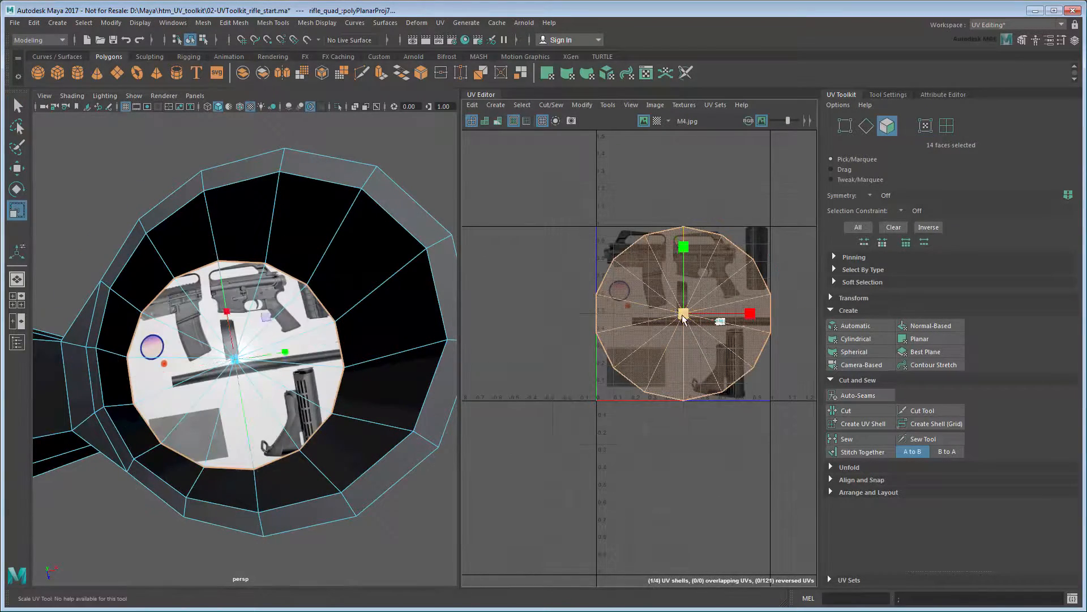
{"action": "key", "text": "w"}
{"action": "left_click_drag", "start_coordinate": [684, 313], "coordinate": [657, 285]}
Step: Select the center UV of the lens at the scope's other end and convert the selection to faces
{"action": "left_click_drag", "start_coordinate": [317, 334], "coordinate": [295, 290], "text": "alt"}
{"action": "key", "text": "q"}
{"action": "right_click_drag", "start_coordinate": [295, 290], "coordinate": [345, 291]}
{"action": "left_click", "coordinate": [238, 281]}
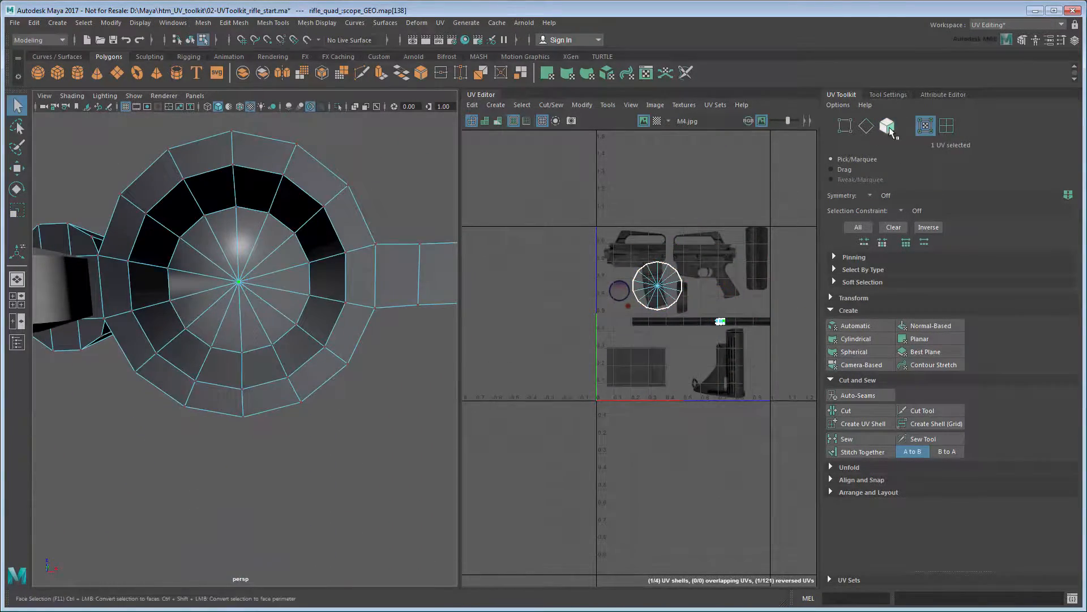
{"action": "left_click", "coordinate": [888, 127], "text": "ctrl"}
Step: Apply a planar projection to the second scope lens and scale its UVs down to about the first lens shell's size
{"action": "left_click", "coordinate": [925, 338]}
{"action": "key", "text": "r"}
{"action": "left_click_drag", "start_coordinate": [683, 313], "coordinate": [633, 309]}
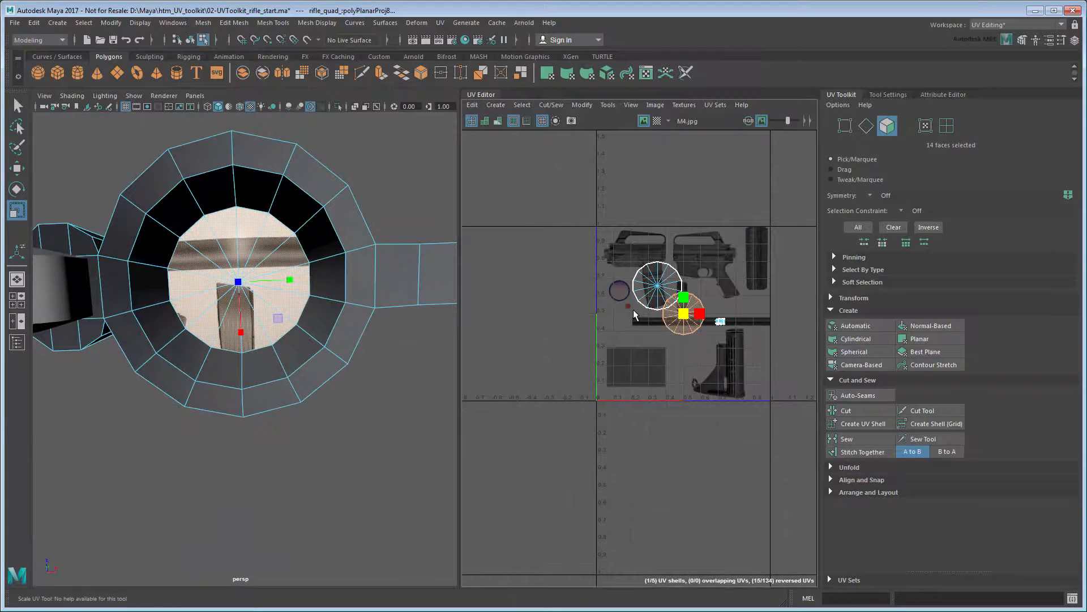
Step: Select both scope lens shells and stack them on top of each other
{"action": "right_click_drag", "start_coordinate": [634, 309], "coordinate": [691, 308]}
{"action": "scroll", "coordinate": [691, 308], "scroll_direction": "up", "scroll_amount": 4}
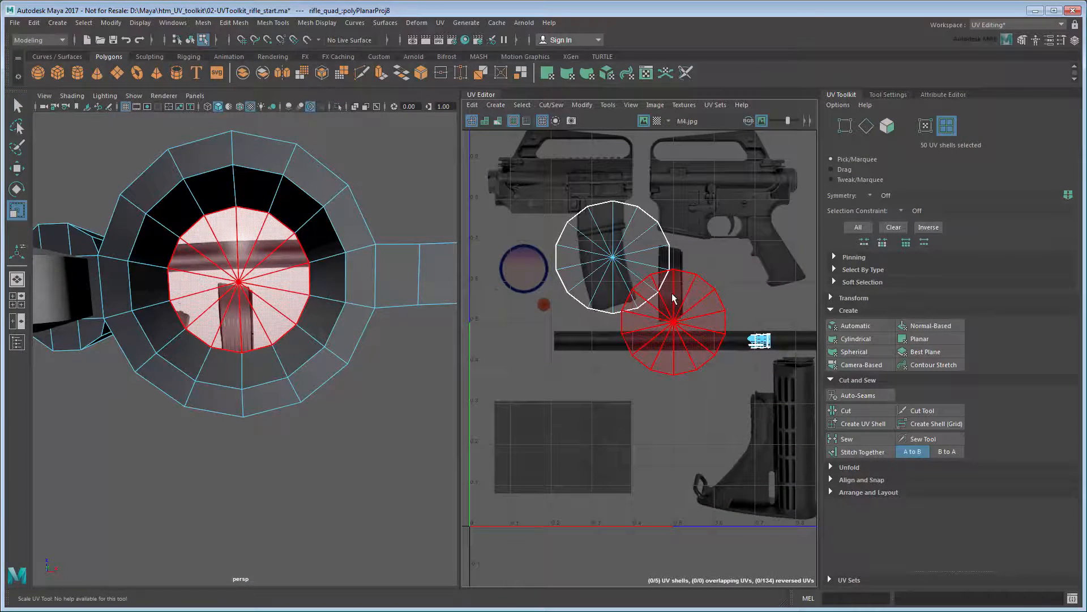
{"action": "left_click", "coordinate": [650, 272]}
{"action": "left_click", "coordinate": [694, 317], "text": "shift"}
{"action": "key", "text": "q"}
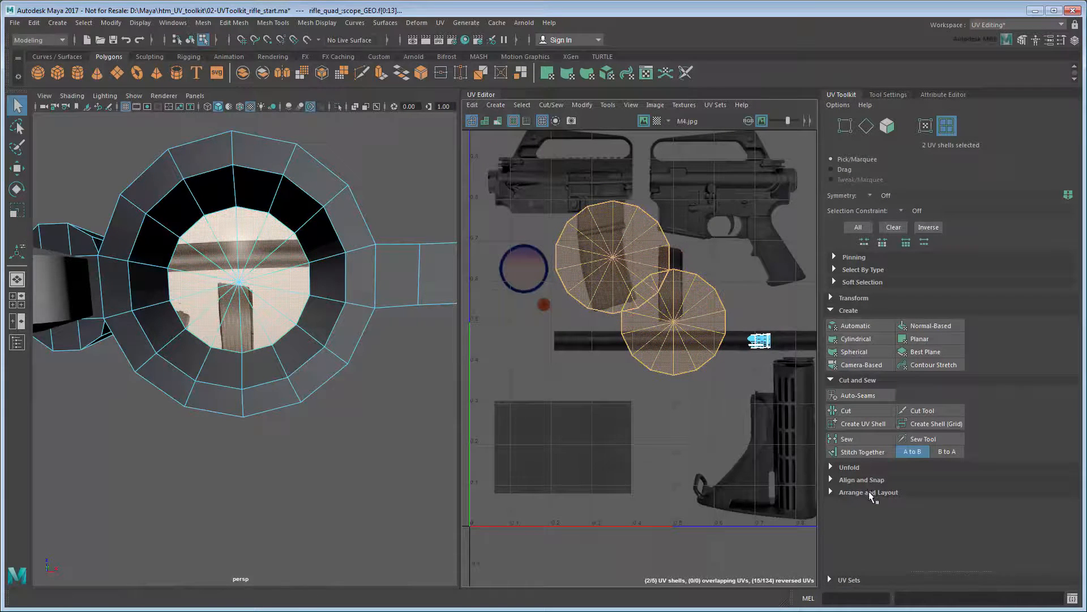
{"action": "left_click", "coordinate": [870, 492]}
{"action": "scroll", "coordinate": [867, 491], "scroll_direction": "down", "scroll_amount": 3}
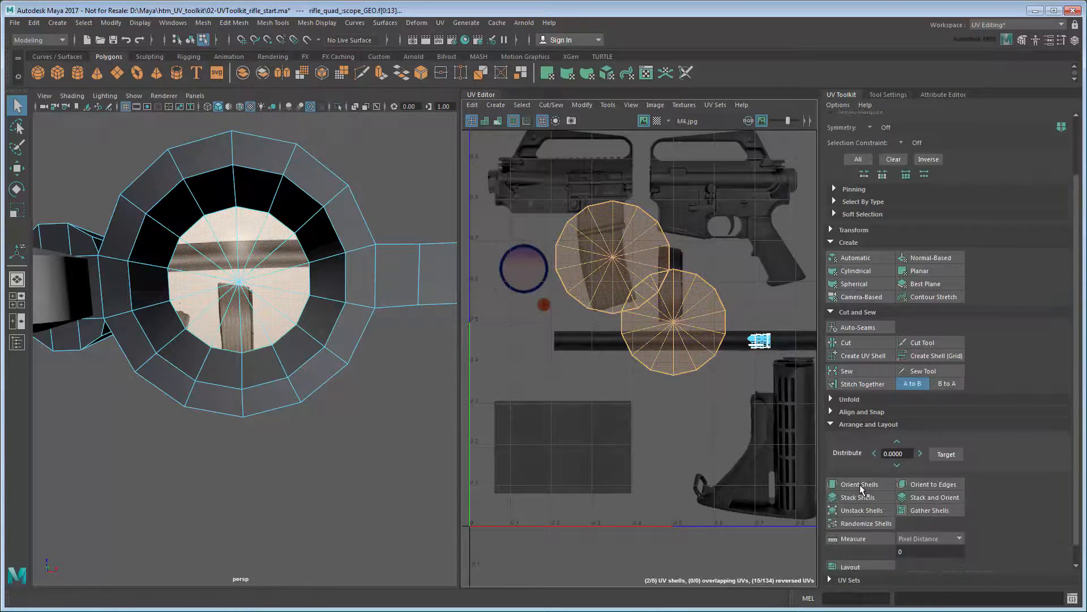
{"action": "left_click", "coordinate": [886, 498]}
{"action": "left_click", "coordinate": [854, 423]}
Step: Scale the stacked lens shells down and fit them onto the round purple lens image
{"action": "key", "text": "r"}
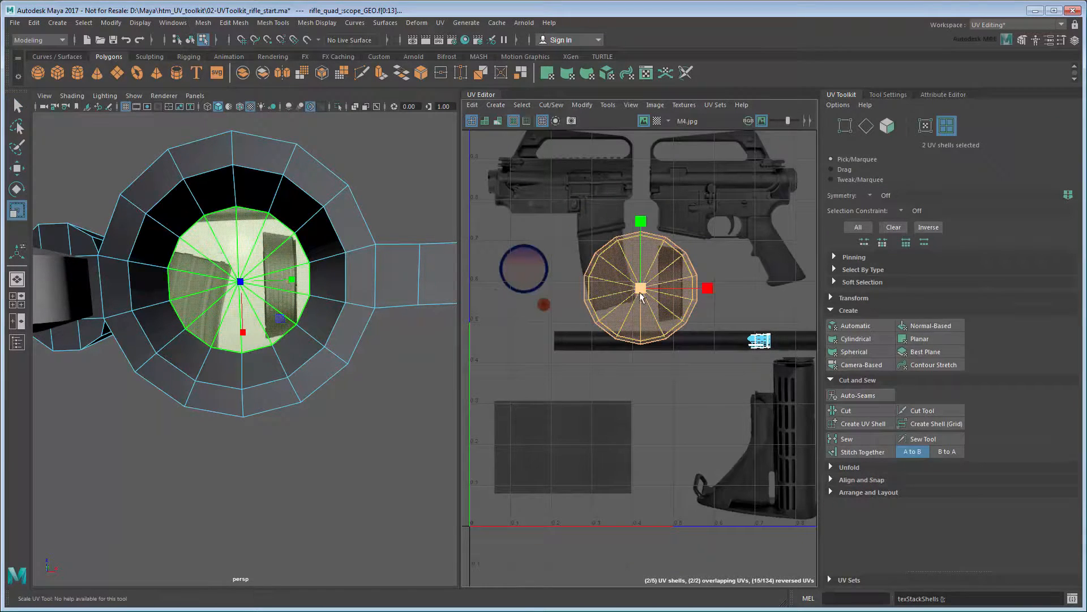
{"action": "left_click_drag", "start_coordinate": [640, 293], "coordinate": [610, 290]}
{"action": "key", "text": "w"}
{"action": "left_click_drag", "start_coordinate": [640, 290], "coordinate": [518, 274]}
{"action": "key", "text": "r"}
{"action": "left_click_drag", "start_coordinate": [517, 274], "coordinate": [517, 274]}
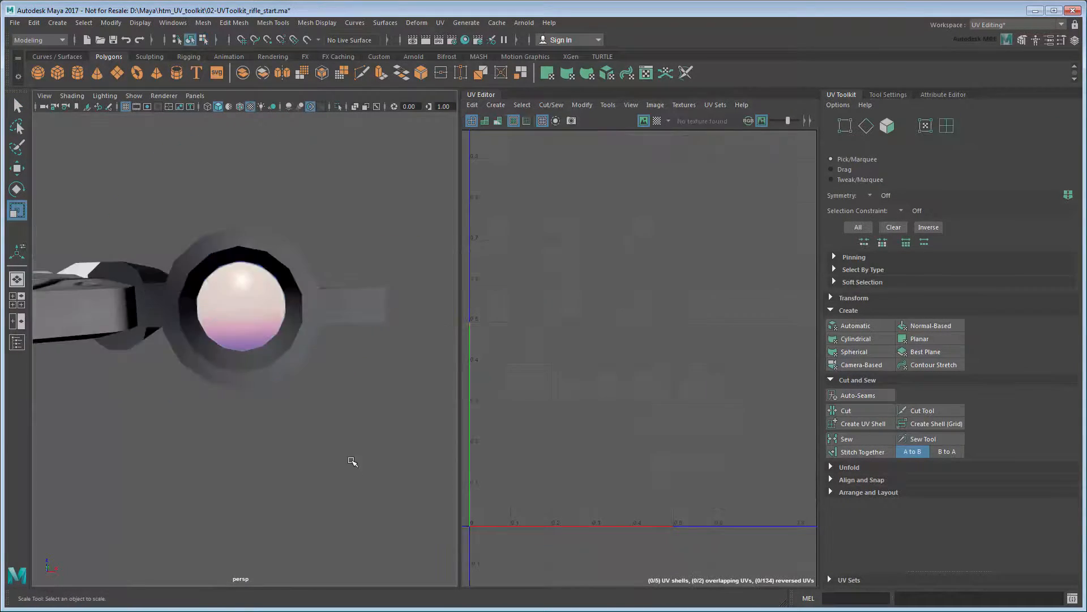
Step: Select the stacked scope lens shells to check their fit on the round lens image, deselect them and save the scene
{"action": "left_click_drag", "start_coordinate": [352, 461], "coordinate": [391, 453], "text": "alt"}
{"action": "left_click", "coordinate": [399, 424]}
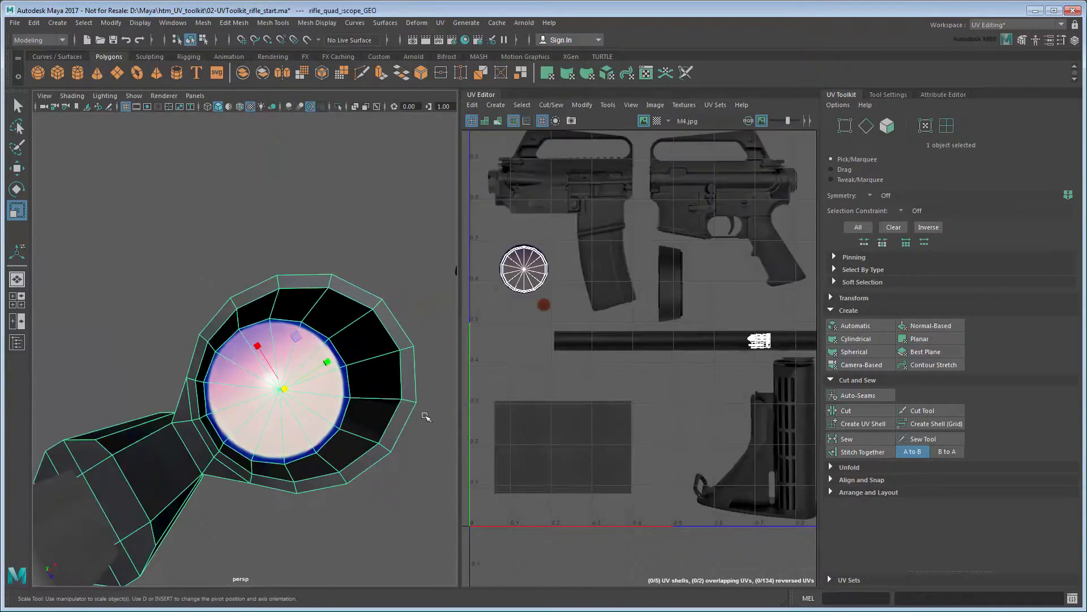
{"action": "right_click_drag", "start_coordinate": [522, 271], "coordinate": [532, 281]}
{"action": "left_click", "coordinate": [522, 273]}
{"action": "scroll", "coordinate": [521, 275], "scroll_direction": "up", "scroll_amount": 5}
{"action": "key", "text": "w"}
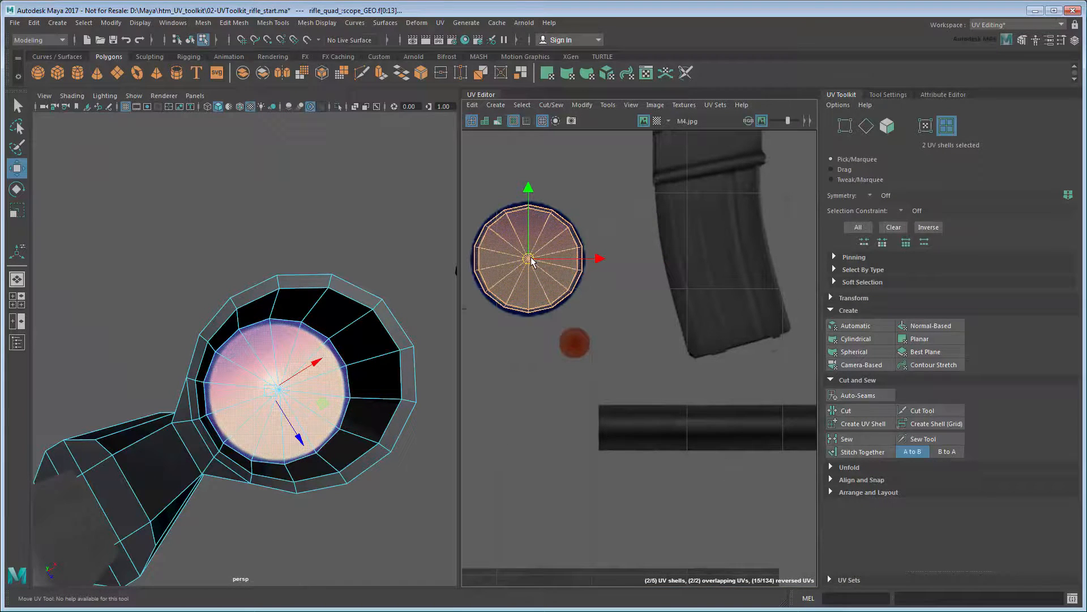
{"action": "left_click", "coordinate": [530, 389]}
{"action": "scroll", "coordinate": [211, 464], "scroll_direction": "down", "scroll_amount": 8}
{"action": "left_click_drag", "start_coordinate": [211, 464], "coordinate": [277, 468], "text": "alt"}
{"action": "middle_click_drag", "start_coordinate": [276, 468], "coordinate": [290, 494], "text": "alt"}
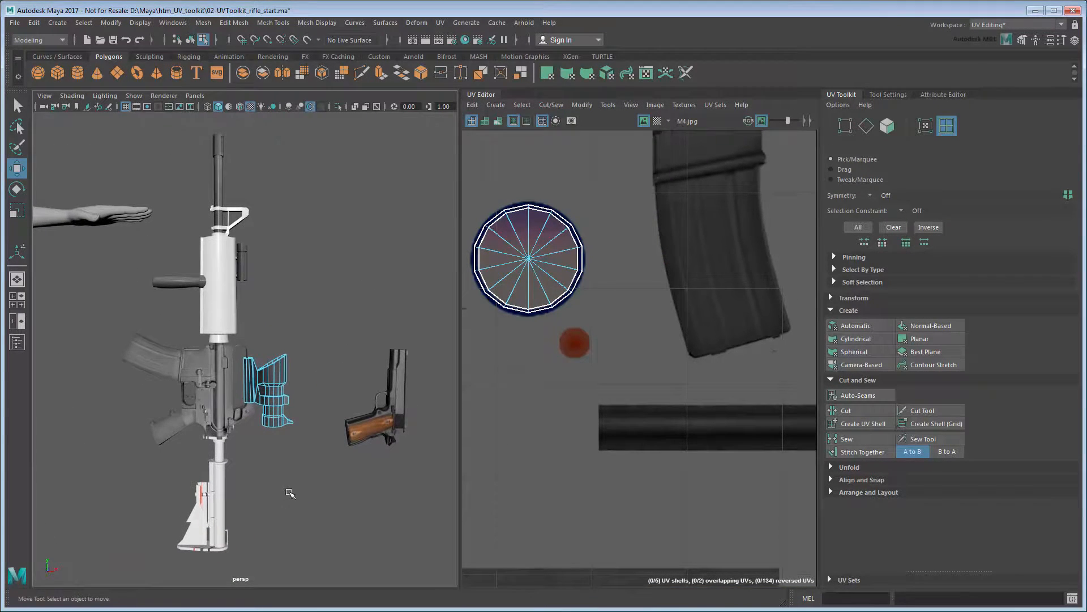
{"action": "scroll", "coordinate": [586, 319], "scroll_direction": "down", "scroll_amount": 6}
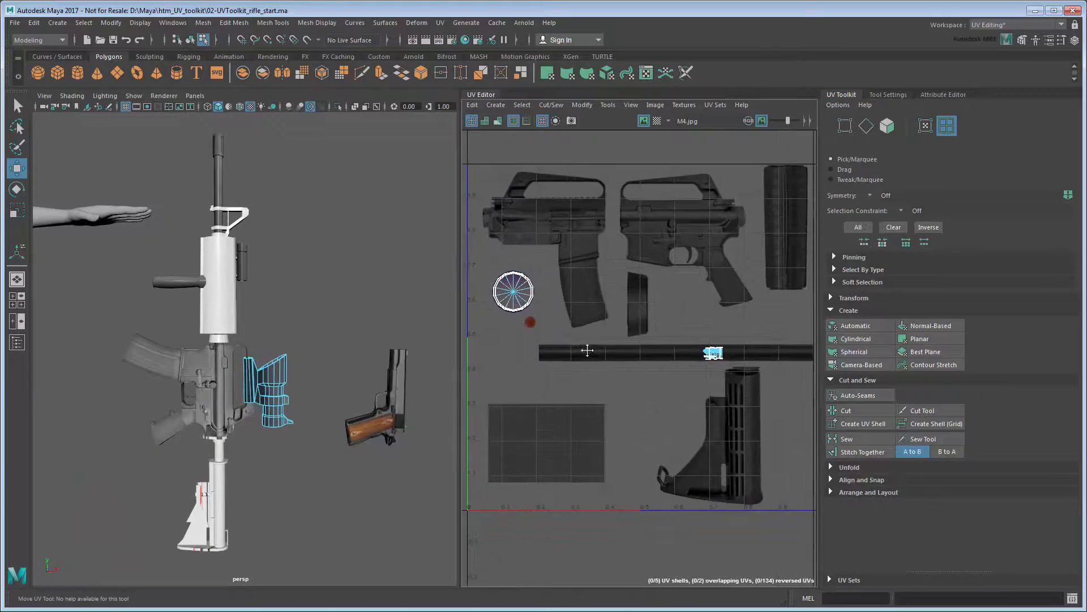
{"action": "middle_click_drag", "start_coordinate": [587, 350], "coordinate": [582, 350], "text": "alt"}
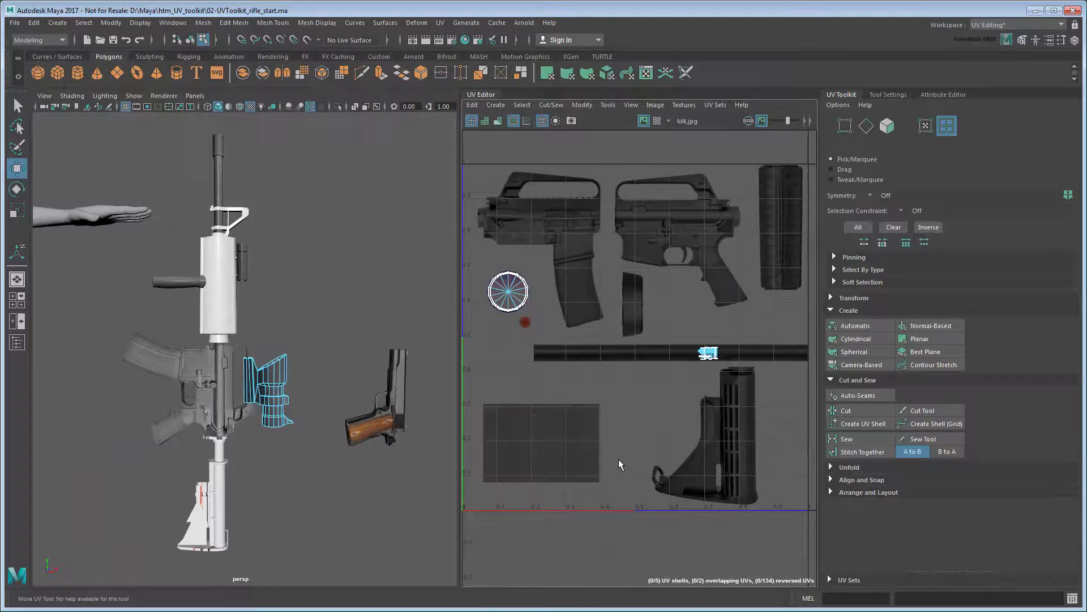
Step: Select the front sight and apply a planar projection to it through the planar mapping options
{"action": "key", "text": "q"}
{"action": "left_click", "coordinate": [228, 265]}
{"action": "left_click", "coordinate": [234, 225]}
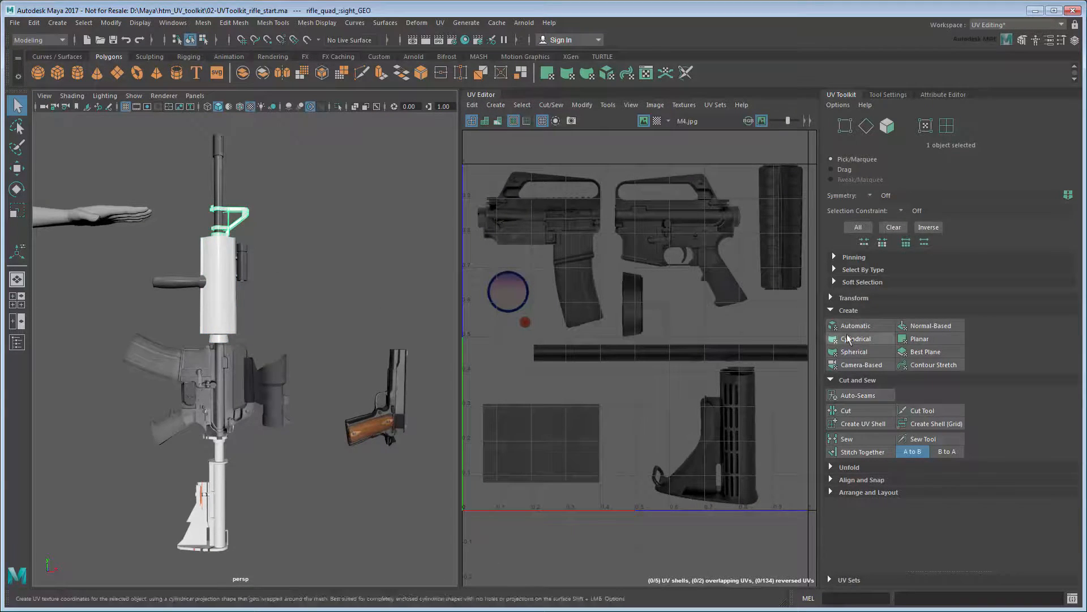
{"action": "left_click", "coordinate": [923, 339], "text": "shift"}
{"action": "left_click", "coordinate": [817, 310]}
Step: Apply a planar projection to the hand grip around the barrel and another to the stock
{"action": "left_click", "coordinate": [224, 299]}
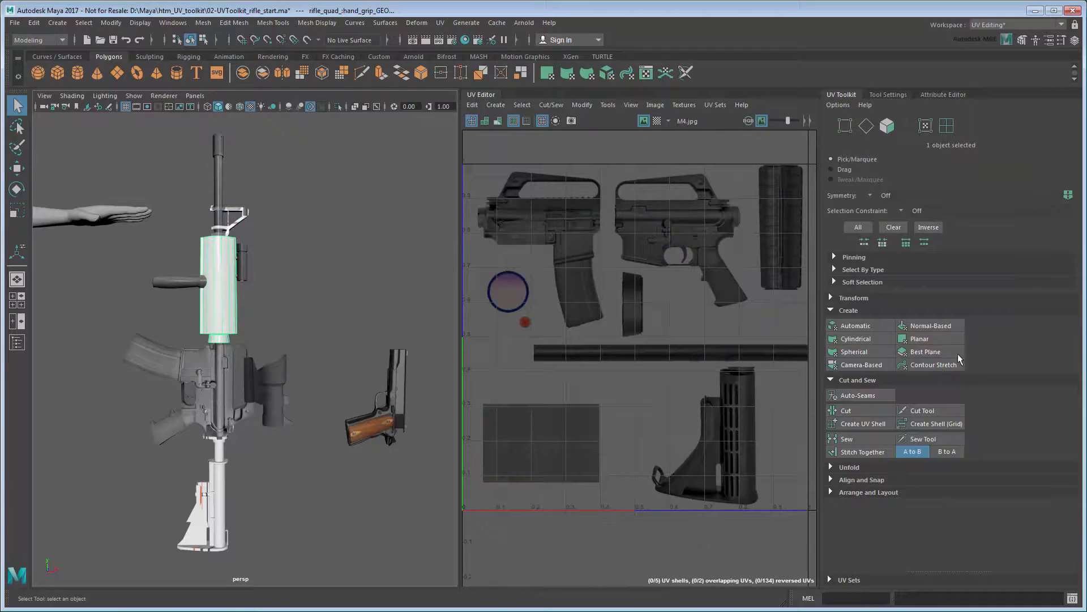
{"action": "left_click", "coordinate": [939, 338]}
{"action": "left_click", "coordinate": [218, 504]}
{"action": "left_click", "coordinate": [919, 338]}
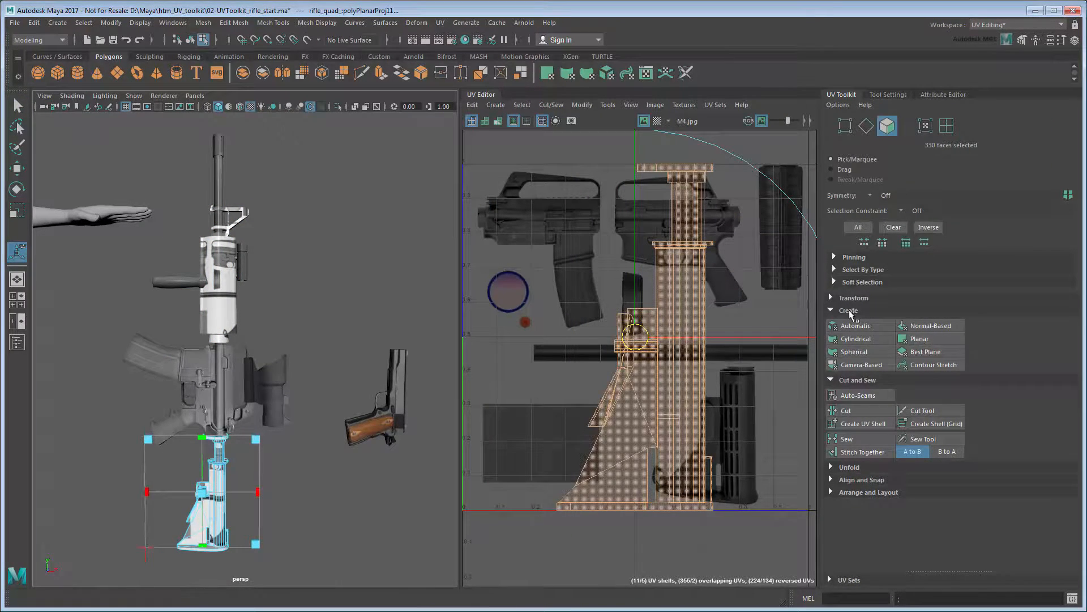
Step: Select the hand grip's faces, scale their UVs down and move them onto the ribbed handguard image
{"action": "left_click", "coordinate": [232, 292]}
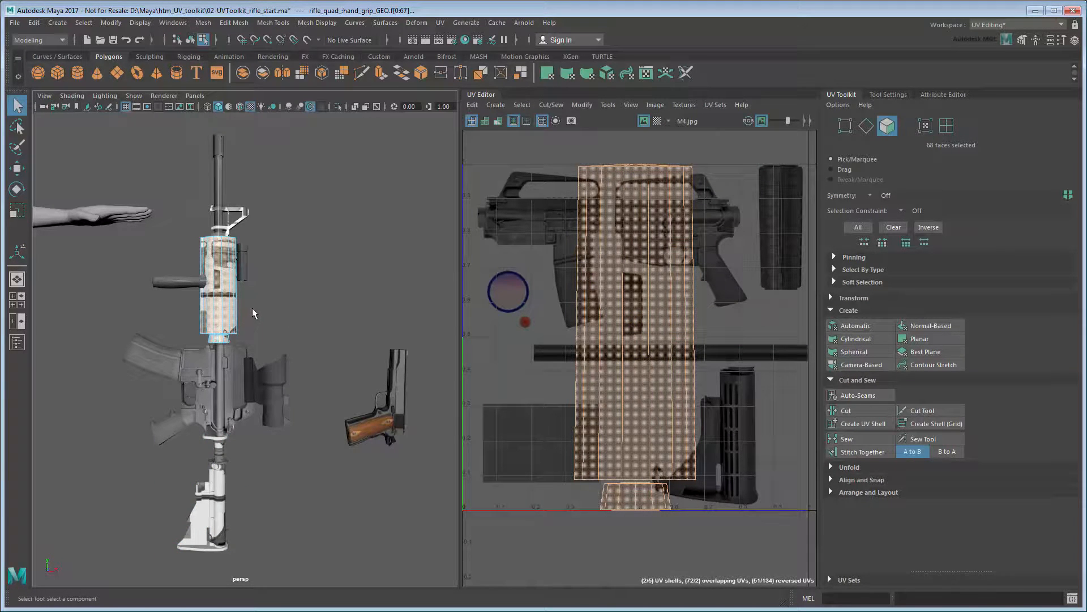
{"action": "key", "text": "r"}
{"action": "left_click_drag", "start_coordinate": [637, 338], "coordinate": [603, 339]}
{"action": "middle_click_drag", "start_coordinate": [637, 340], "coordinate": [576, 388], "text": "alt"}
{"action": "key", "text": "w"}
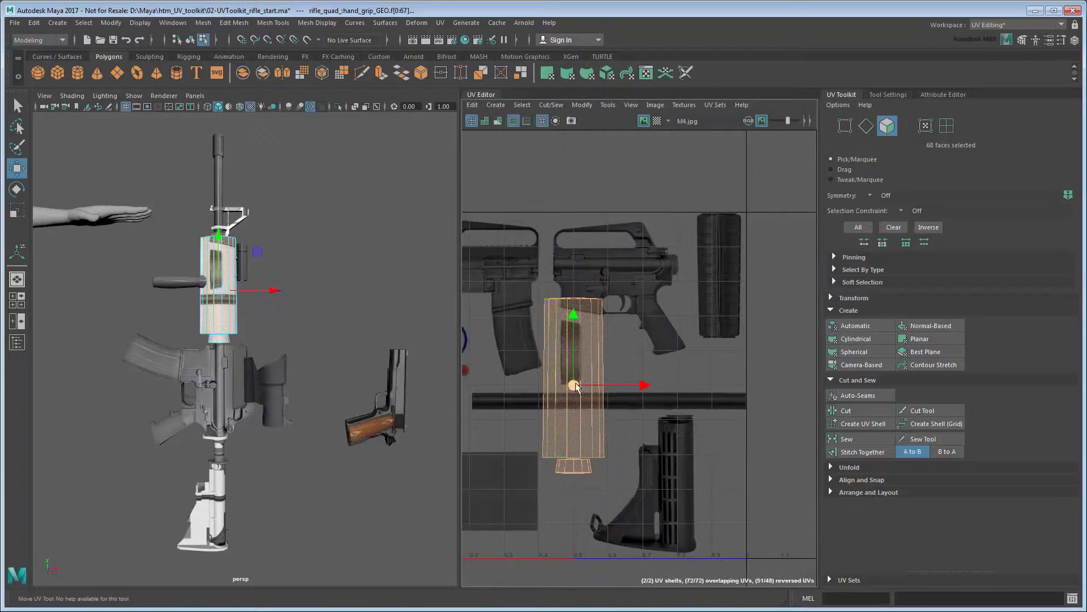
{"action": "left_click_drag", "start_coordinate": [574, 385], "coordinate": [717, 287]}
Step: Scale the hand grip's UVs down further to match the width of the handguard image
{"action": "scroll", "coordinate": [717, 287], "scroll_direction": "up", "scroll_amount": 4}
{"action": "middle_click_drag", "start_coordinate": [717, 288], "coordinate": [670, 340], "text": "alt"}
{"action": "key", "text": "r"}
{"action": "left_click_drag", "start_coordinate": [669, 339], "coordinate": [646, 339]}
{"action": "key", "text": "w"}
Step: Rotate the hand grip's UVs 180 degrees, adjust their size and position on the handguard image, and deselect them
{"action": "left_click", "coordinate": [852, 297]}
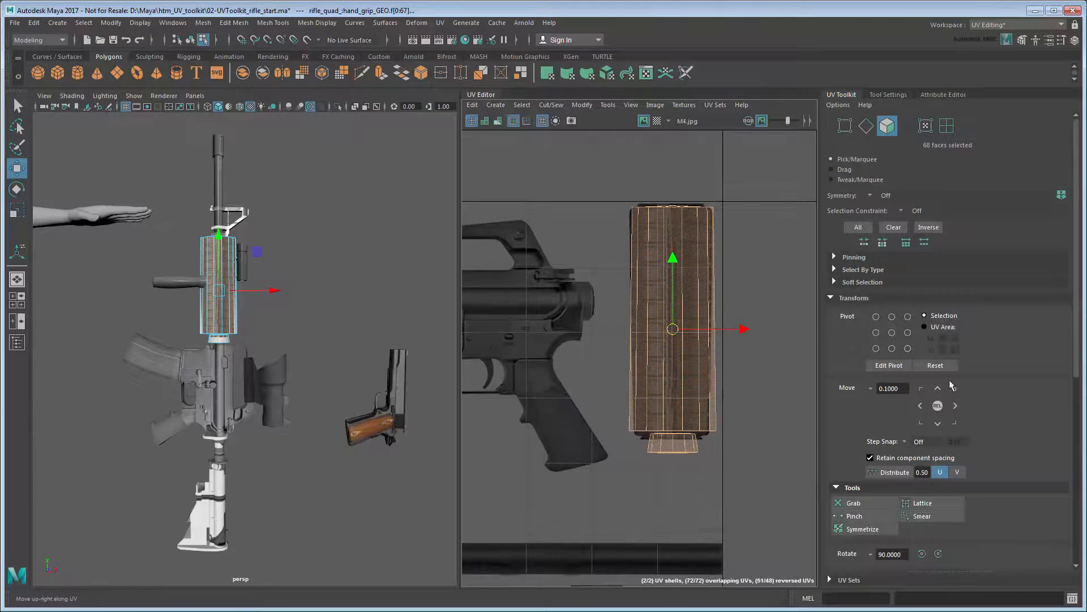
{"action": "left_click", "coordinate": [938, 553]}
{"action": "left_click", "coordinate": [939, 553]}
{"action": "key", "text": "r"}
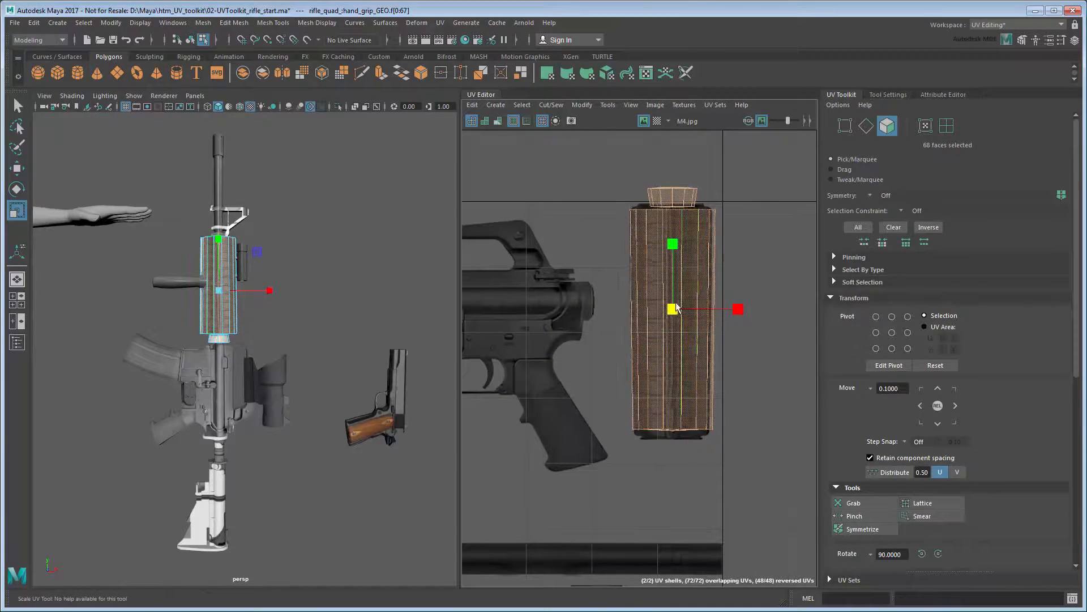
{"action": "key", "text": "w"}
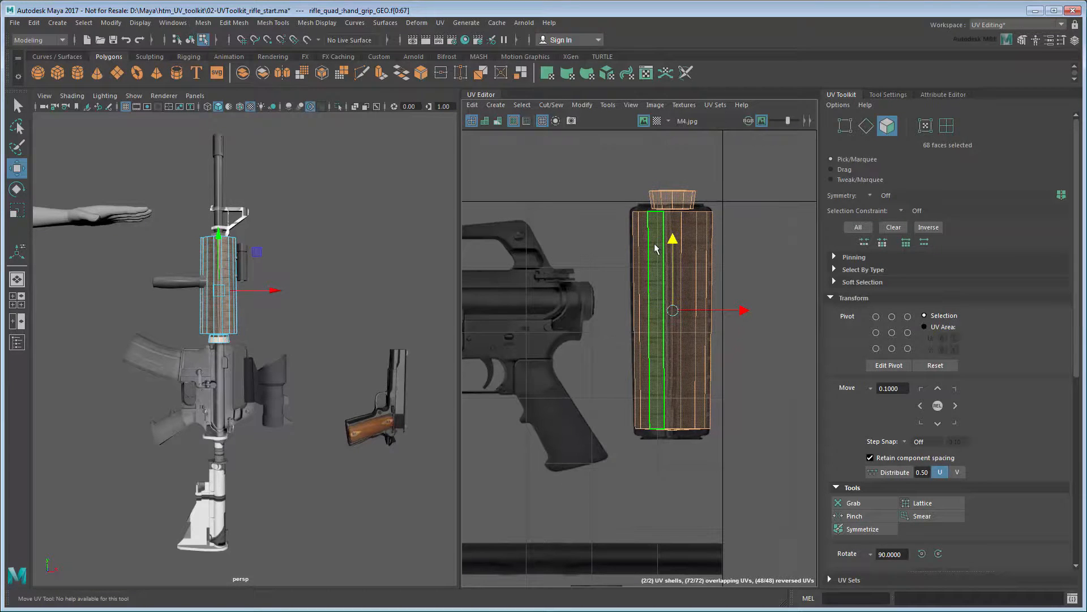
{"action": "left_click", "coordinate": [371, 261]}
Step: Select the hand grip's two long stretched side faces and apply a planar projection from the X axis
{"action": "scroll", "coordinate": [323, 280], "scroll_direction": "up", "scroll_amount": 6}
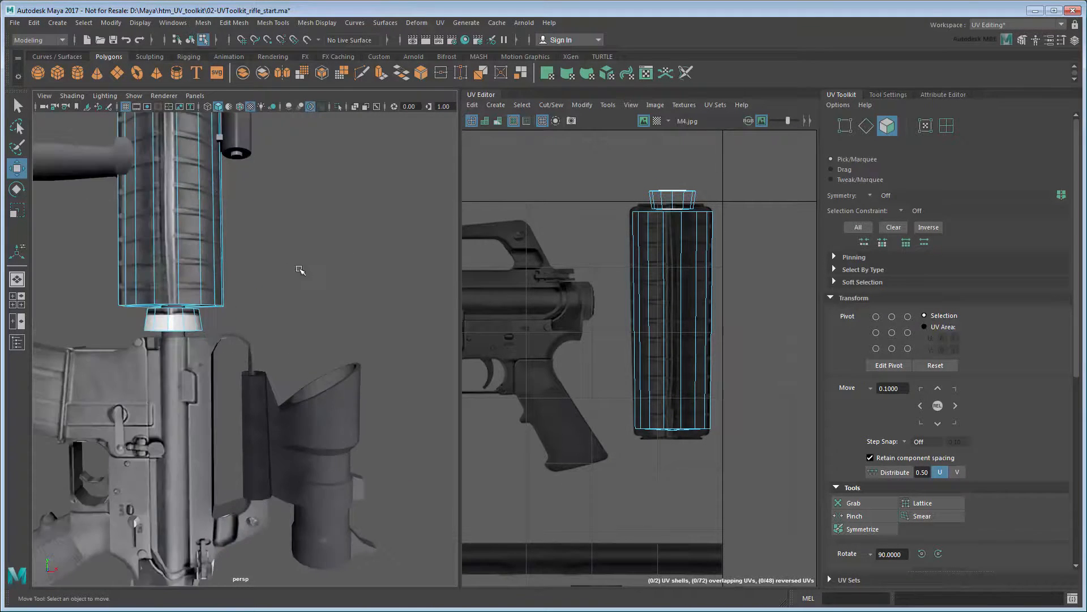
{"action": "middle_click_drag", "start_coordinate": [300, 270], "coordinate": [386, 427], "text": "alt"}
{"action": "left_click_drag", "start_coordinate": [396, 414], "coordinate": [212, 409], "text": "alt"}
{"action": "key", "text": "q"}
{"action": "left_click", "coordinate": [285, 395]}
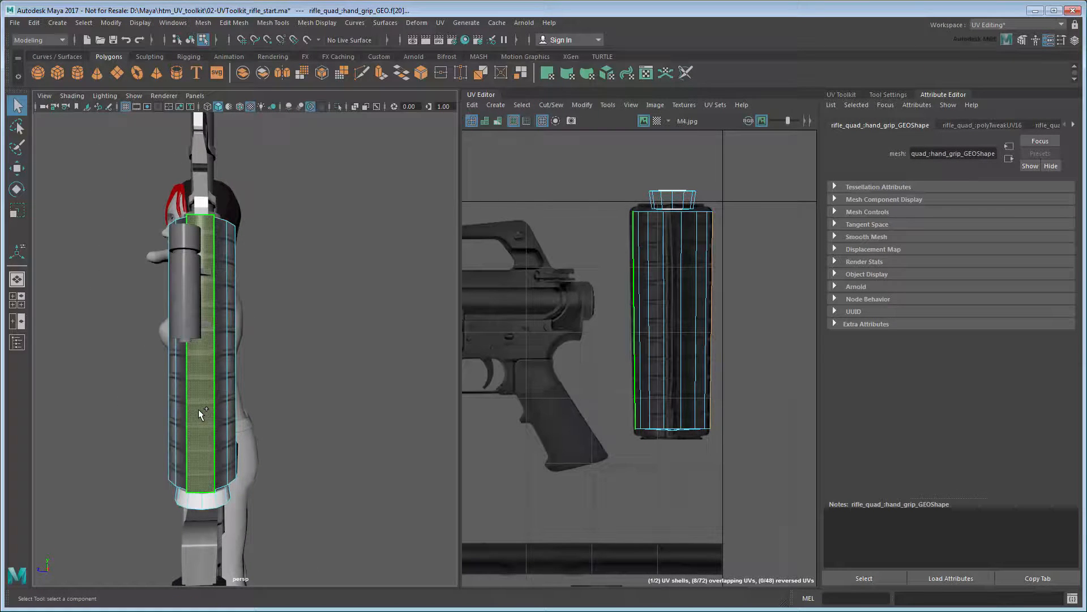
{"action": "left_click", "coordinate": [849, 94]}
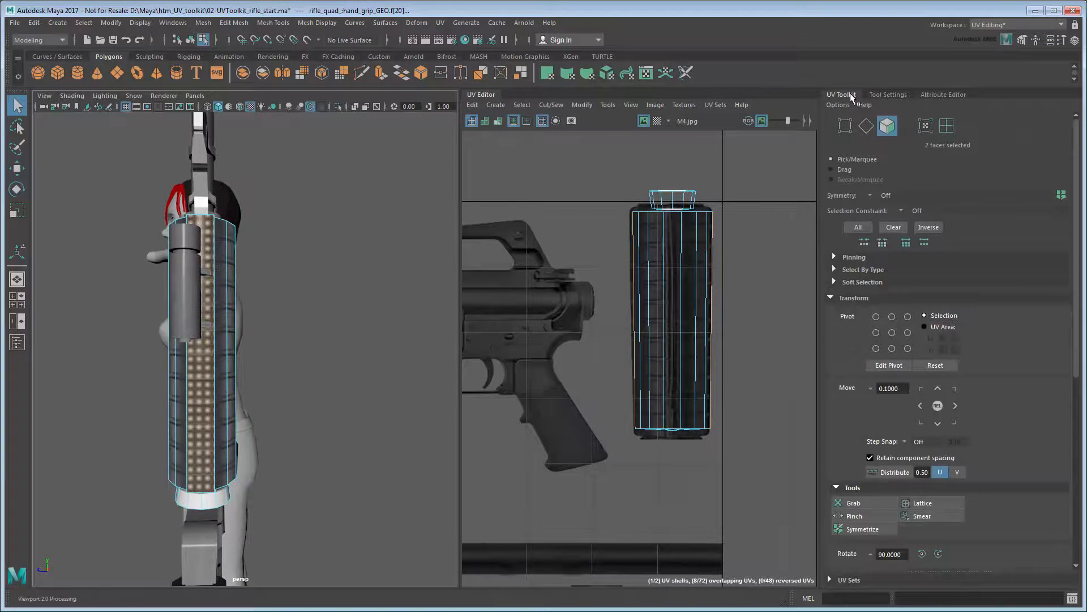
{"action": "left_click", "coordinate": [871, 298]}
{"action": "left_click", "coordinate": [918, 338], "text": "shift"}
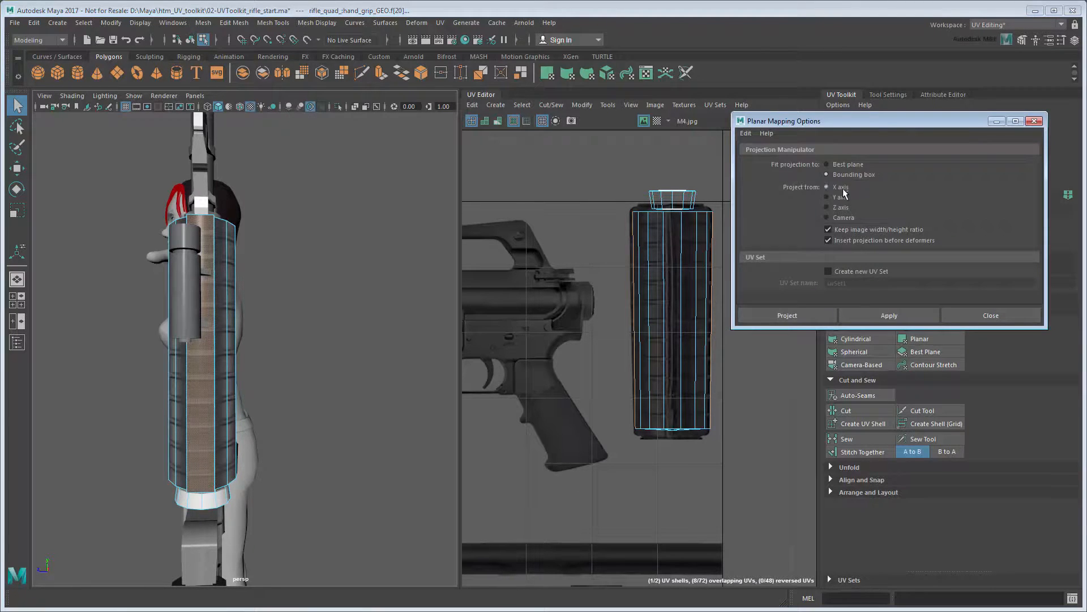
{"action": "left_click", "coordinate": [811, 316]}
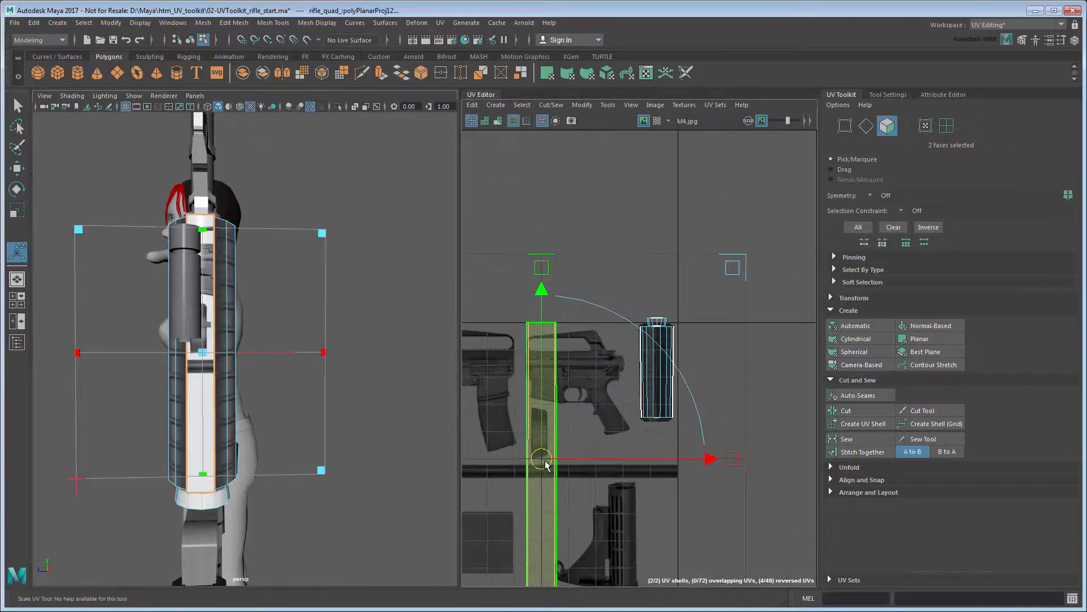
Step: Scale the projected strip's UVs down, fit them over the ribbed handguard image, and deselect them
{"action": "key", "text": "r"}
{"action": "left_click_drag", "start_coordinate": [544, 461], "coordinate": [666, 372]}
{"action": "key", "text": "w"}
{"action": "scroll", "coordinate": [668, 381], "scroll_direction": "up", "scroll_amount": 3}
{"action": "scroll", "coordinate": [668, 384], "scroll_direction": "up", "scroll_amount": 2}
{"action": "key", "text": "r"}
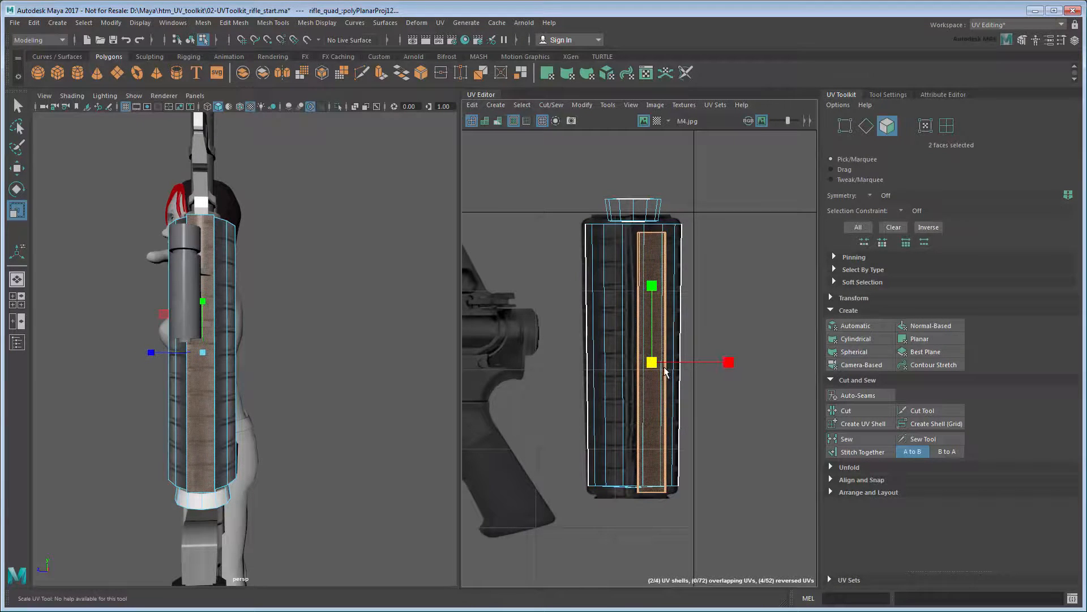
{"action": "left_click", "coordinate": [854, 297]}
{"action": "left_click", "coordinate": [939, 553]}
{"action": "left_click", "coordinate": [922, 553]}
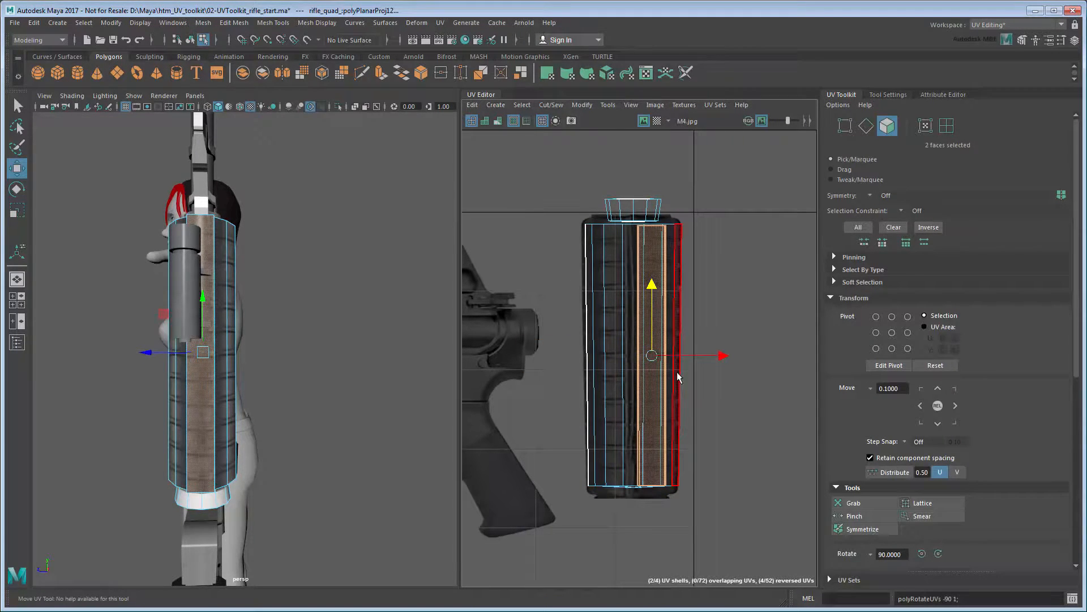
{"action": "scroll", "coordinate": [330, 333], "scroll_direction": "up", "scroll_amount": 5}
{"action": "left_click", "coordinate": [331, 284]}
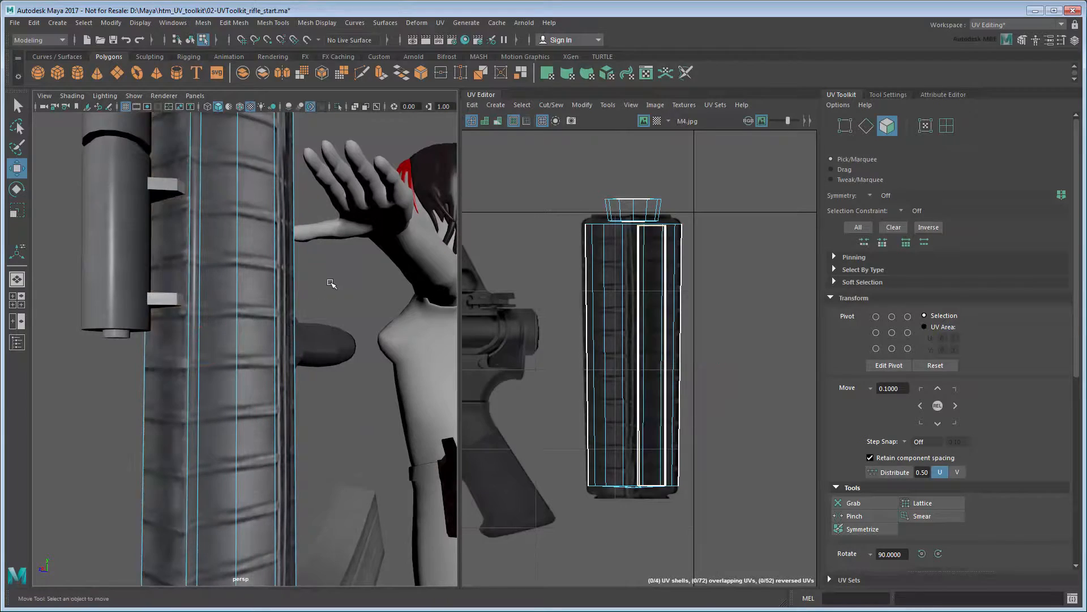
Step: Move the hand grip's collar shell onto the small ribbed ring image, rotate it 90 degrees and scale it to fit
{"action": "left_click_drag", "start_coordinate": [332, 283], "coordinate": [139, 376], "text": "alt"}
{"action": "left_click_drag", "start_coordinate": [579, 169], "coordinate": [696, 227]}
{"action": "scroll", "coordinate": [650, 379], "scroll_direction": "down", "scroll_amount": 3}
{"action": "left_click_drag", "start_coordinate": [789, 211], "coordinate": [583, 411]}
{"action": "left_click", "coordinate": [939, 553]}
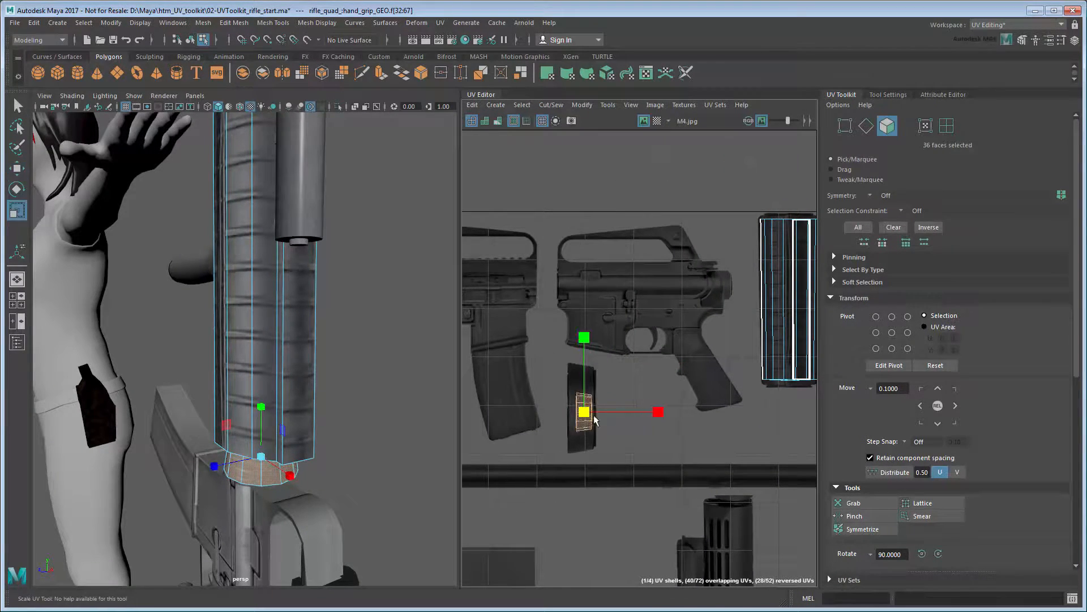
{"action": "scroll", "coordinate": [653, 414], "scroll_direction": "up", "scroll_amount": 3}
{"action": "key", "text": "r"}
{"action": "mouse_move", "coordinate": [588, 339]}
{"action": "left_mouse_down"}
{"action": "mouse_move", "coordinate": [590, 318]}
{"action": "mouse_move", "coordinate": [589, 338]}
{"action": "left_mouse_up"}
{"action": "left_click", "coordinate": [353, 471]}
Step: Select the ring of end faces at the muzzle end of the hand grip
{"action": "left_click_drag", "start_coordinate": [352, 471], "coordinate": [343, 377], "text": "alt"}
{"action": "scroll", "coordinate": [343, 378], "scroll_direction": "down", "scroll_amount": 10}
{"action": "scroll", "coordinate": [343, 377], "scroll_direction": "up", "scroll_amount": 2}
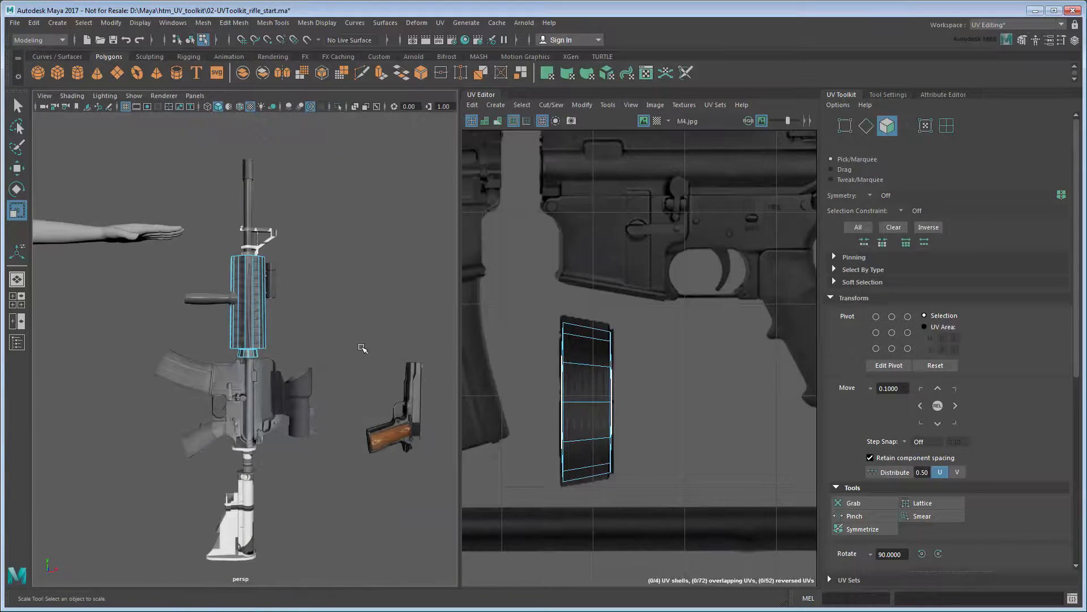
{"action": "left_click_drag", "start_coordinate": [323, 311], "coordinate": [309, 357], "text": "alt"}
{"action": "scroll", "coordinate": [306, 389], "scroll_direction": "up", "scroll_amount": 7}
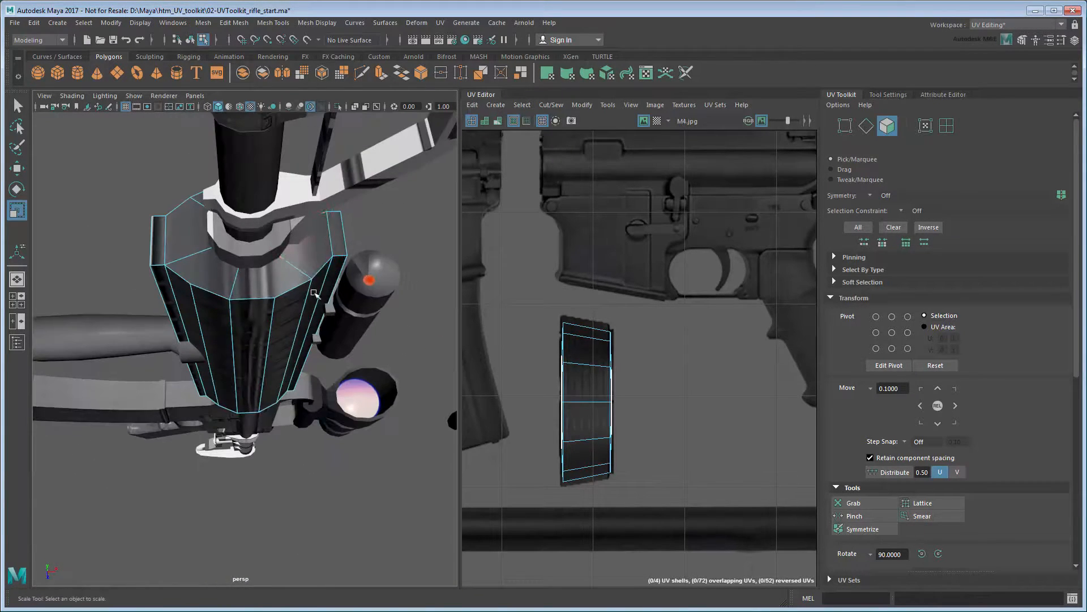
{"action": "key", "text": "q"}
{"action": "left_click", "coordinate": [303, 255]}
{"action": "left_click", "coordinate": [266, 277], "text": "shift"}
{"action": "left_click", "coordinate": [222, 270], "text": "shift"}
{"action": "left_click", "coordinate": [188, 239], "text": "shift"}
{"action": "left_click", "coordinate": [159, 240], "text": "shift"}
{"action": "left_click", "coordinate": [339, 237], "text": "shift"}
{"action": "left_click_drag", "start_coordinate": [345, 249], "coordinate": [488, 324], "text": "alt"}
{"action": "left_click", "coordinate": [275, 263], "text": "shift"}
{"action": "left_click", "coordinate": [247, 228], "text": "shift"}
Step: Add the hand grip's receiver-end faces to the selection and apply a planar projection from the Y axis
{"action": "left_click_drag", "start_coordinate": [247, 231], "coordinate": [275, 310], "text": "alt"}
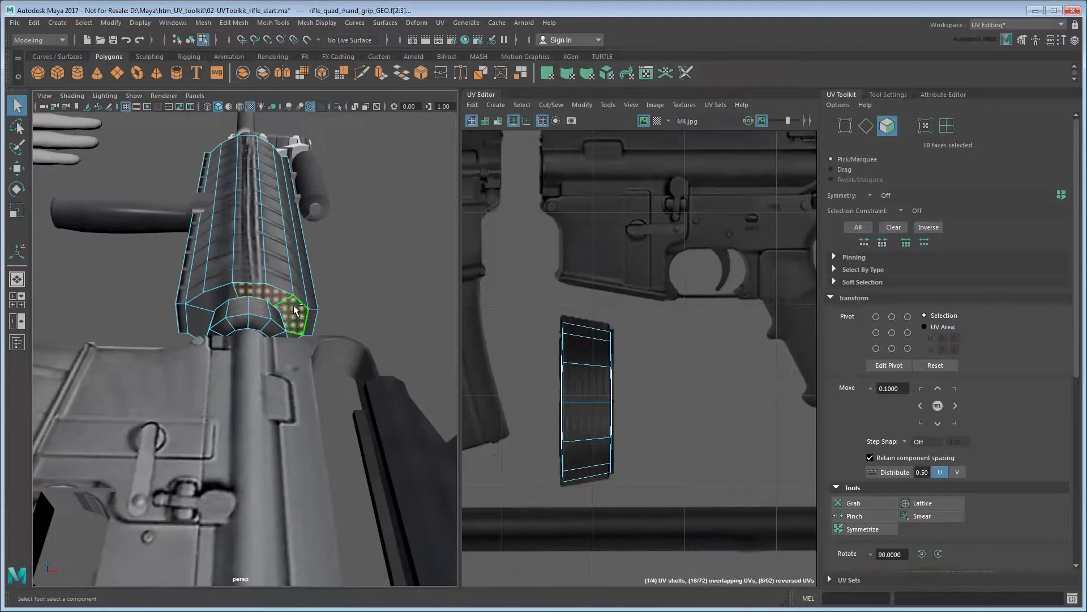
{"action": "left_click_drag", "start_coordinate": [222, 338], "coordinate": [463, 396], "text": "alt"}
{"action": "left_click", "coordinate": [260, 357], "text": "shift"}
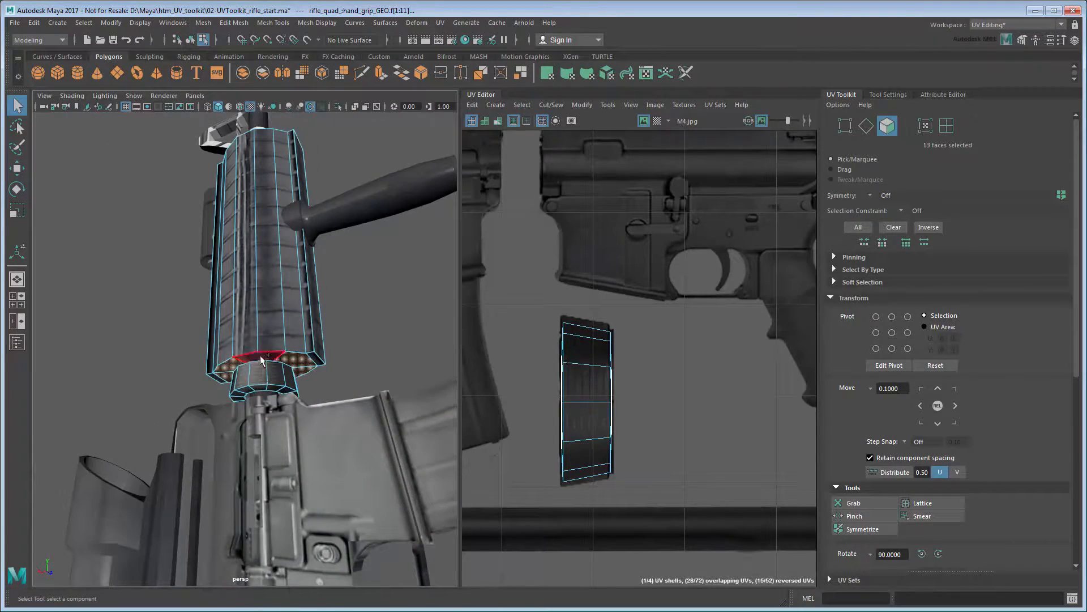
{"action": "left_click_drag", "start_coordinate": [263, 369], "coordinate": [291, 390], "text": "alt"}
{"action": "double_click", "coordinate": [284, 433], "text": "shift"}
{"action": "left_click", "coordinate": [892, 300]}
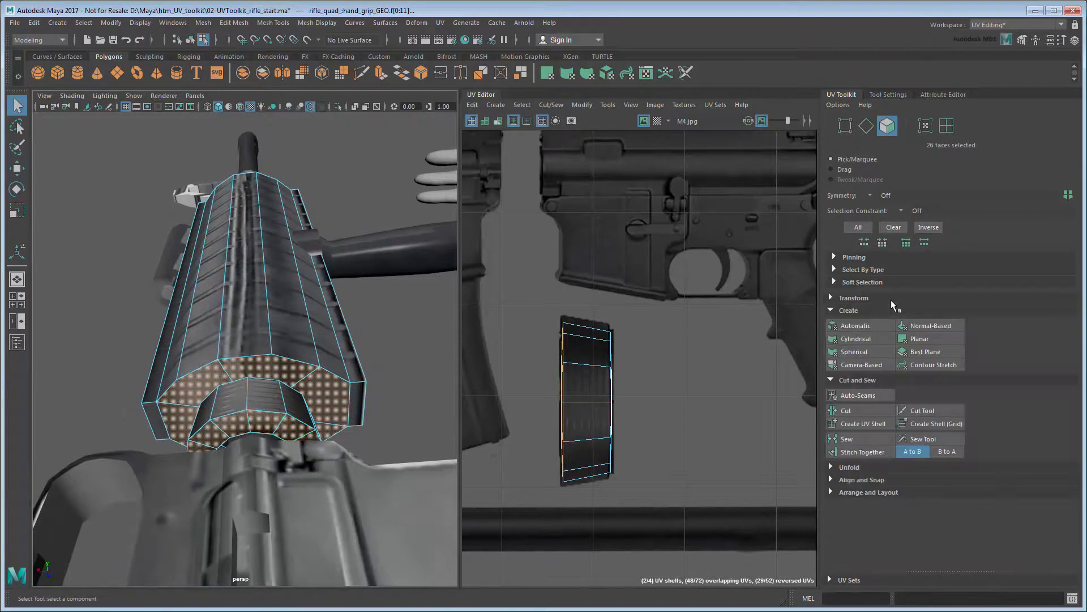
{"action": "left_click", "coordinate": [926, 337], "text": "shift"}
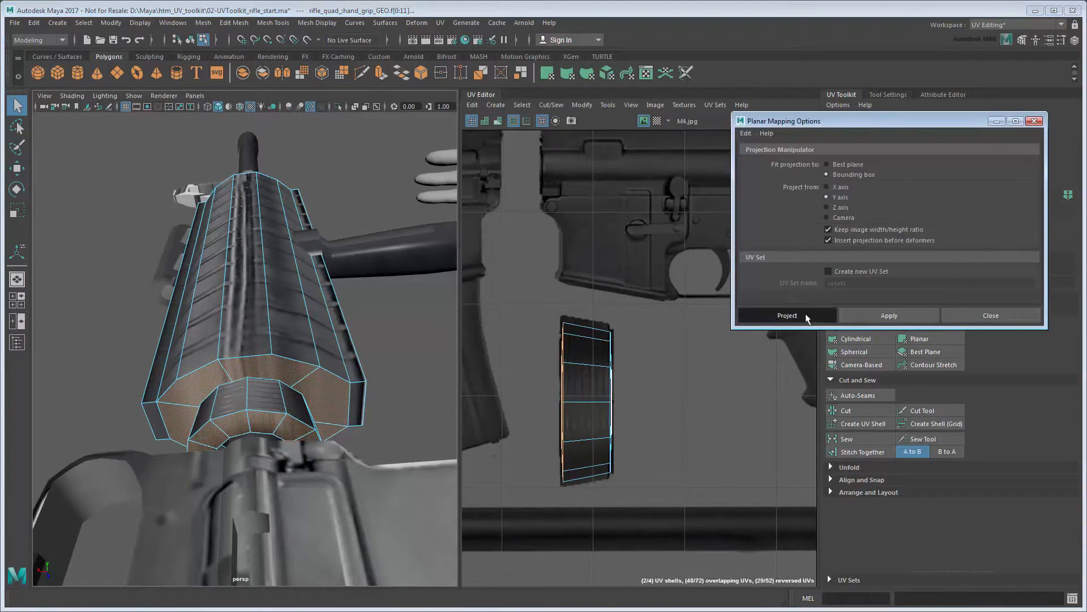
{"action": "left_click", "coordinate": [784, 517]}
Step: Scale the hand grip's end-face UVs down and place them on the plain dark gray rectangle of the image
{"action": "left_click_drag", "start_coordinate": [646, 311], "coordinate": [560, 395]}
{"action": "key", "text": "w"}
{"action": "key", "text": "r"}
{"action": "middle_click_drag", "start_coordinate": [575, 396], "coordinate": [572, 392], "text": "alt"}
{"action": "key", "text": "w"}
{"action": "left_click_drag", "start_coordinate": [571, 390], "coordinate": [569, 390]}
{"action": "left_click", "coordinate": [429, 392]}
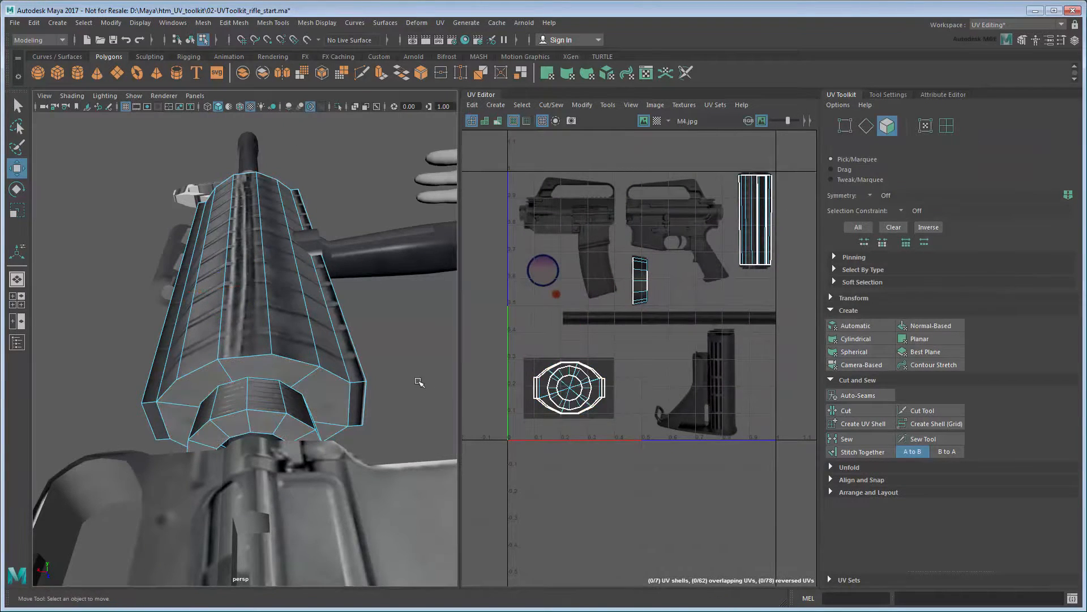
Step: Select the front sight, scale its UVs down and place them on the plain dark gray rectangle
{"action": "left_click_drag", "start_coordinate": [429, 392], "coordinate": [352, 313], "text": "alt"}
{"action": "key", "text": "q"}
{"action": "double_click", "coordinate": [216, 200]}
{"action": "key", "text": "r"}
{"action": "left_click_drag", "start_coordinate": [642, 307], "coordinate": [599, 315]}
{"action": "key", "text": "w"}
{"action": "left_click_drag", "start_coordinate": [643, 310], "coordinate": [577, 389]}
{"action": "scroll", "coordinate": [578, 392], "scroll_direction": "up", "scroll_amount": 5}
{"action": "middle_click_drag", "start_coordinate": [582, 398], "coordinate": [620, 395], "text": "alt"}
{"action": "key", "text": "r"}
{"action": "left_click_drag", "start_coordinate": [613, 374], "coordinate": [583, 381]}
{"action": "key", "text": "w"}
{"action": "left_click", "coordinate": [506, 301]}
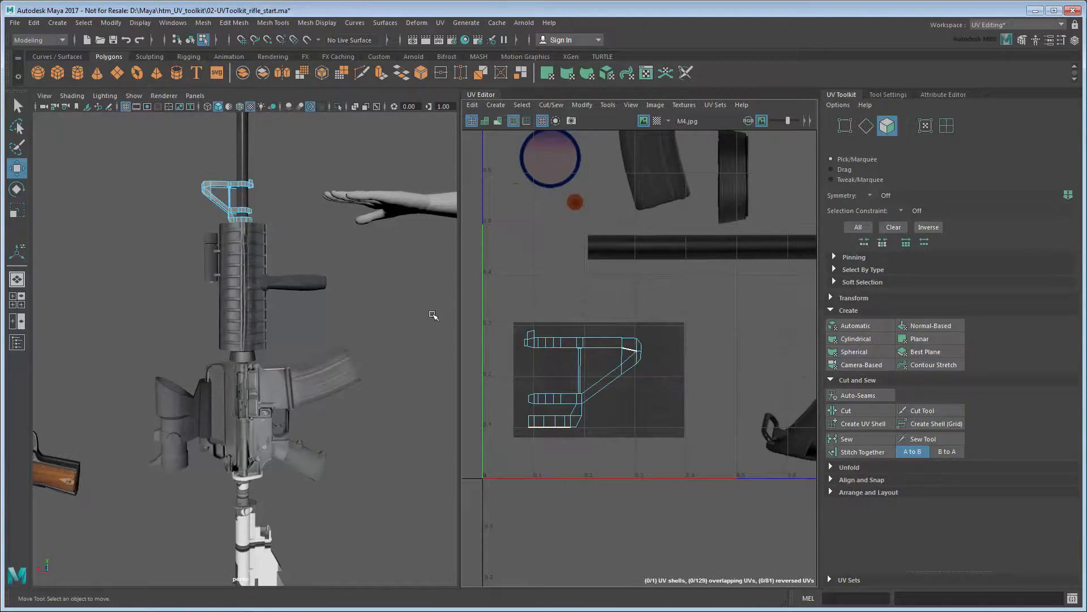
Step: Select all of the stock's UV shells and unstack them
{"action": "middle_click_drag", "start_coordinate": [417, 428], "coordinate": [421, 337], "text": "alt"}
{"action": "left_click_drag", "start_coordinate": [419, 340], "coordinate": [597, 348], "text": "alt"}
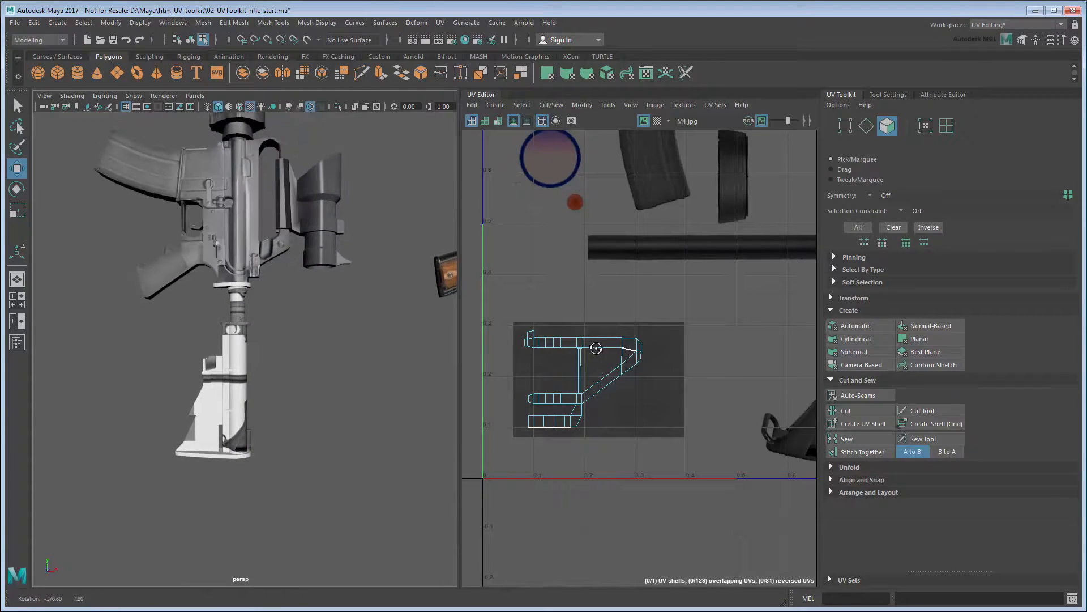
{"action": "left_click", "coordinate": [229, 405]}
{"action": "scroll", "coordinate": [638, 350], "scroll_direction": "down", "scroll_amount": 1}
{"action": "middle_click_drag", "start_coordinate": [639, 349], "coordinate": [541, 412], "text": "alt"}
{"action": "scroll", "coordinate": [555, 406], "scroll_direction": "down", "scroll_amount": 1}
{"action": "key", "text": "q"}
{"action": "left_click", "coordinate": [945, 128]}
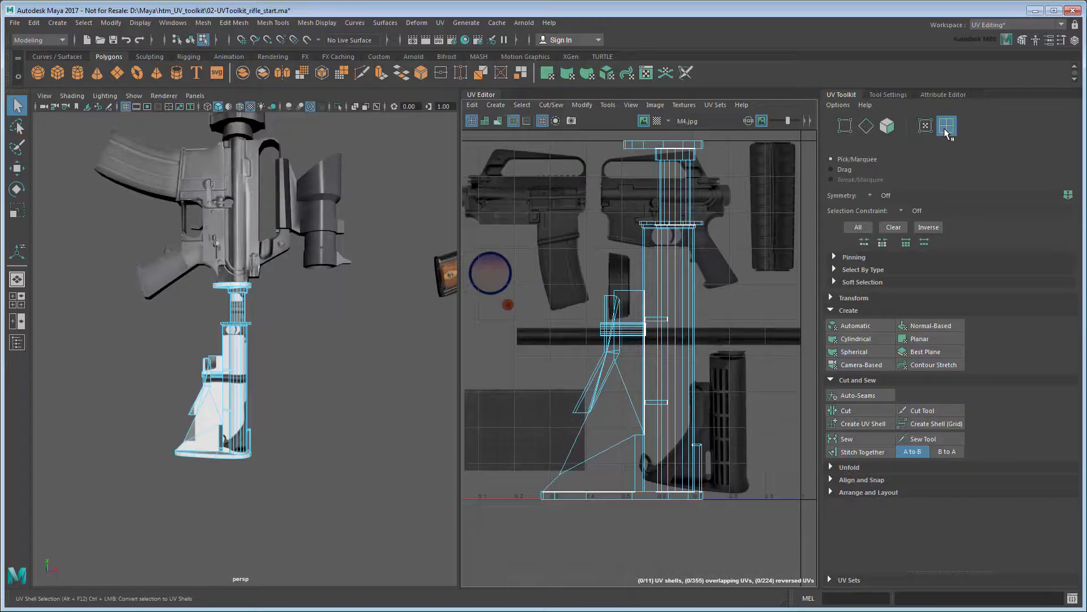
{"action": "left_click_drag", "start_coordinate": [500, 138], "coordinate": [750, 514]}
{"action": "left_click", "coordinate": [859, 490]}
{"action": "scroll", "coordinate": [858, 488], "scroll_direction": "down", "scroll_amount": 2}
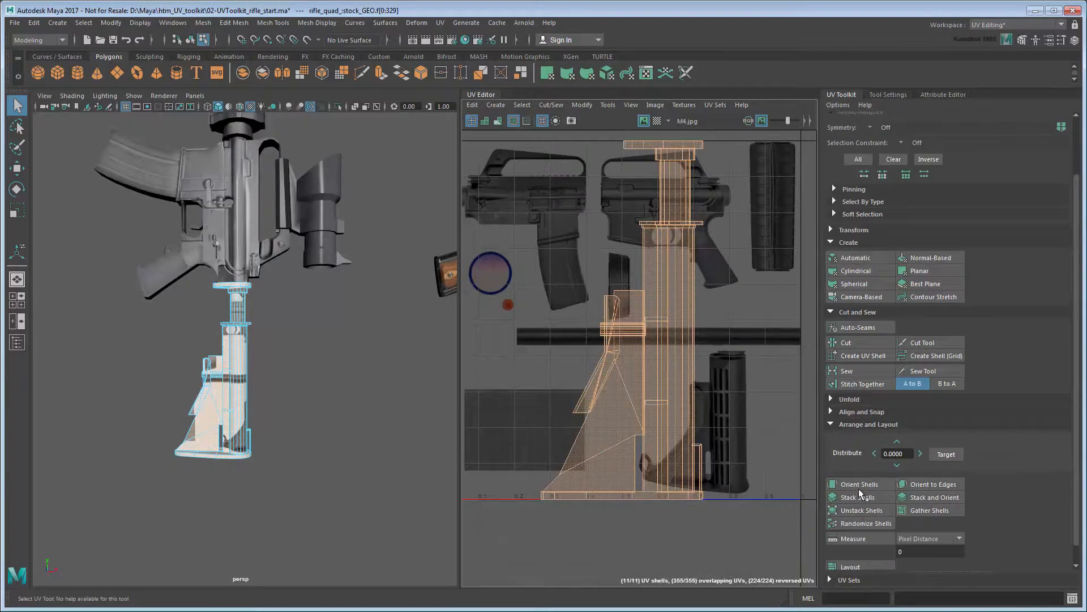
{"action": "left_click", "coordinate": [869, 511]}
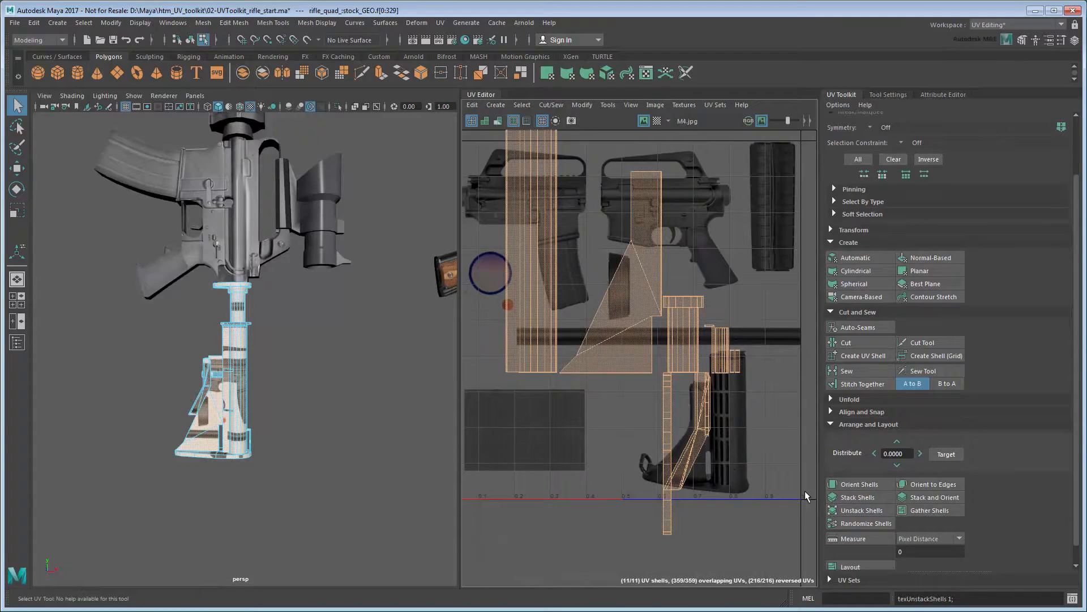
{"action": "scroll", "coordinate": [804, 490], "scroll_direction": "down", "scroll_amount": 1}
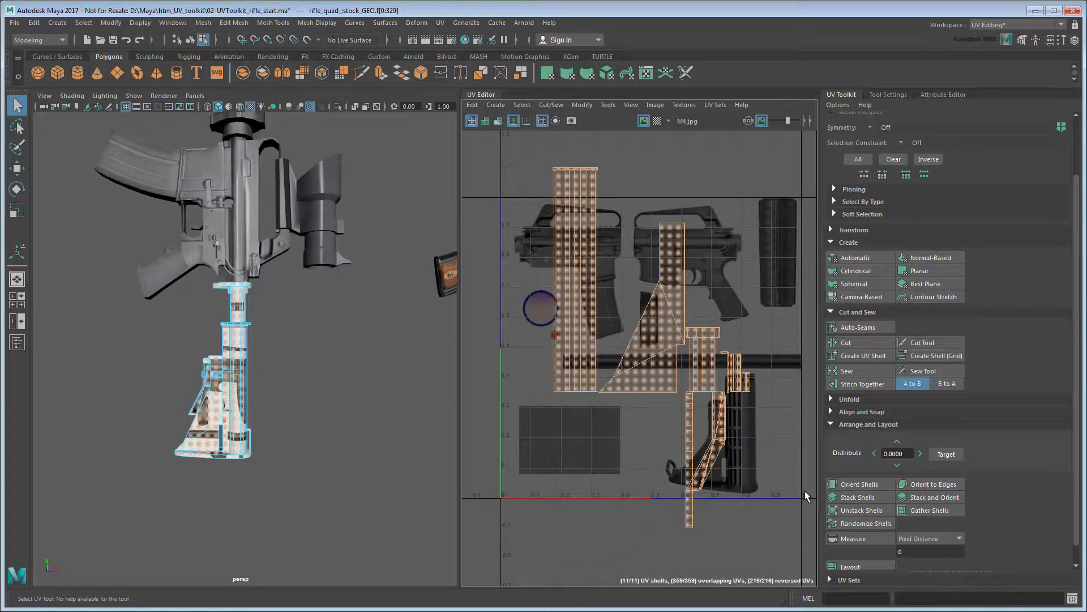
Step: Scale the stock's long tube shell down and fit it over the ribbed tube of the stock image
{"action": "left_click", "coordinate": [575, 278]}
{"action": "key", "text": "r"}
{"action": "left_click", "coordinate": [686, 385]}
{"action": "key", "text": "w"}
{"action": "left_click_drag", "start_coordinate": [686, 385], "coordinate": [741, 421]}
{"action": "scroll", "coordinate": [762, 438], "scroll_direction": "up", "scroll_amount": 3}
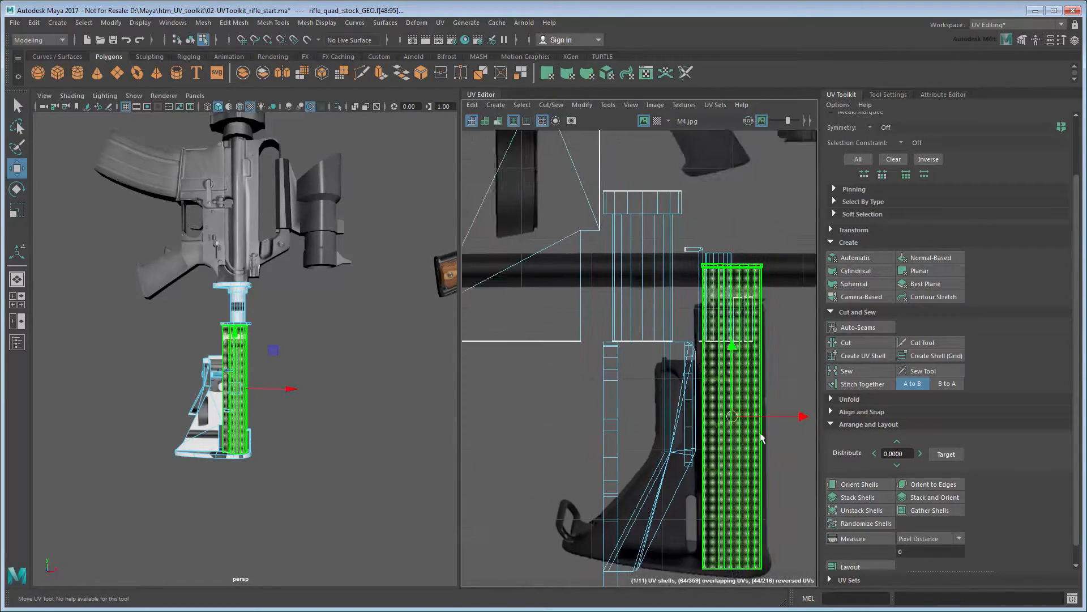
{"action": "middle_click_drag", "start_coordinate": [761, 438], "coordinate": [712, 380], "text": "alt"}
{"action": "key", "text": "r"}
{"action": "left_click_drag", "start_coordinate": [682, 302], "coordinate": [682, 302]}
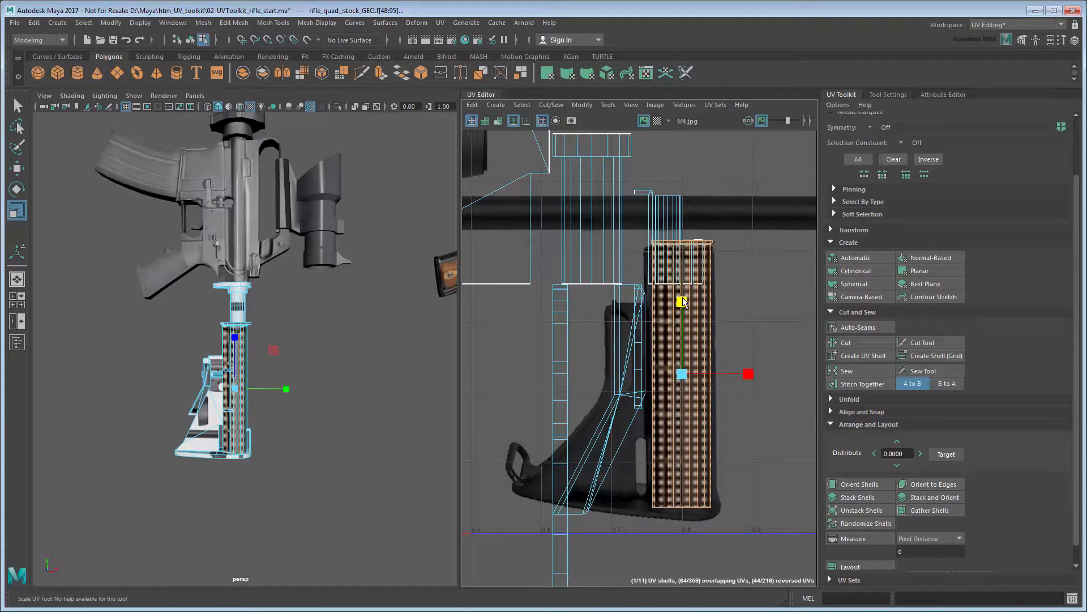
{"action": "key", "text": "w"}
{"action": "scroll", "coordinate": [752, 406], "scroll_direction": "down", "scroll_amount": 2}
Step: Scale the stock's triangular side shell down, move it onto the stock image and widen it to fit
{"action": "left_click", "coordinate": [539, 185]}
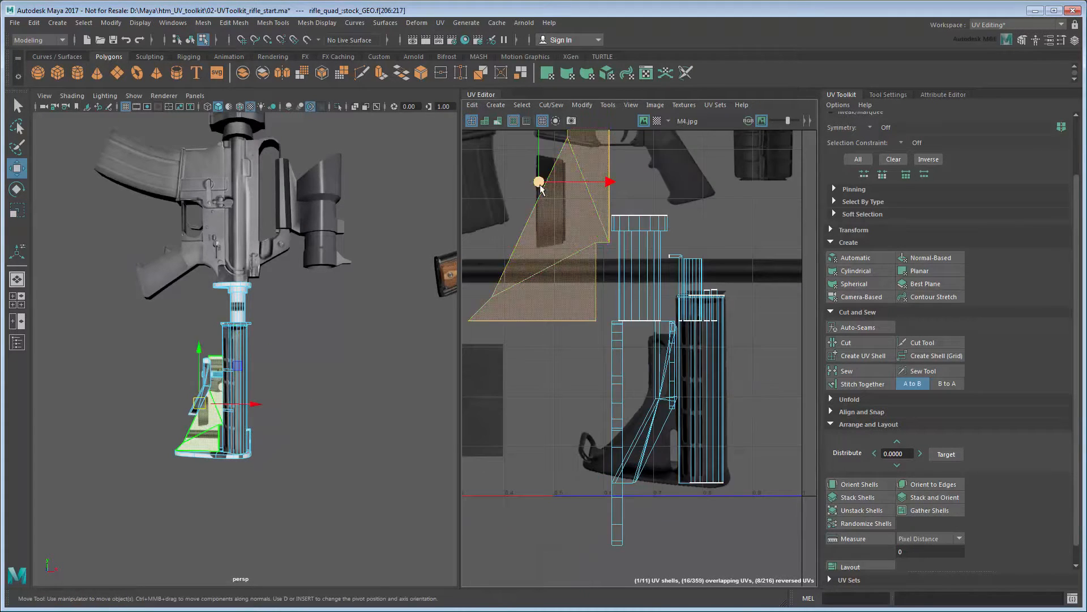
{"action": "key", "text": "r"}
{"action": "left_click_drag", "start_coordinate": [540, 185], "coordinate": [590, 376]}
{"action": "scroll", "coordinate": [590, 376], "scroll_direction": "up", "scroll_amount": 2}
{"action": "middle_click_drag", "start_coordinate": [590, 376], "coordinate": [580, 300], "text": "alt"}
{"action": "key", "text": "w"}
{"action": "left_click_drag", "start_coordinate": [607, 295], "coordinate": [618, 329]}
{"action": "key", "text": "r"}
{"action": "key", "text": "r"}
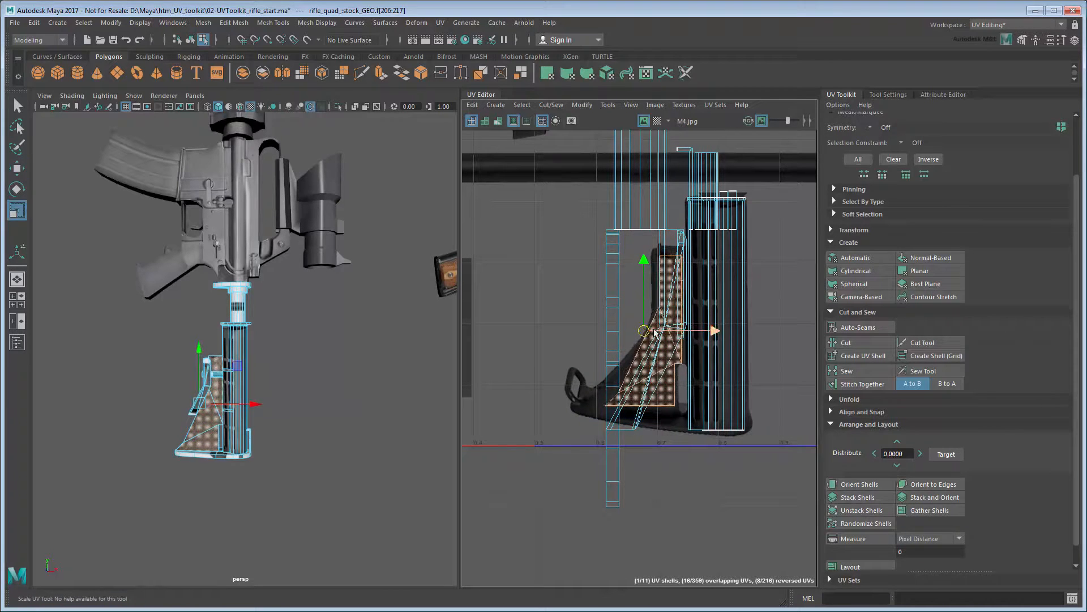
{"action": "left_click_drag", "start_coordinate": [702, 327], "coordinate": [715, 327]}
Step: Move the stock's two thin strip shells and the buffer tube shell away from the stock image
{"action": "left_click", "coordinate": [617, 428]}
{"action": "key", "text": "w"}
{"action": "left_click_drag", "start_coordinate": [613, 368], "coordinate": [468, 353]}
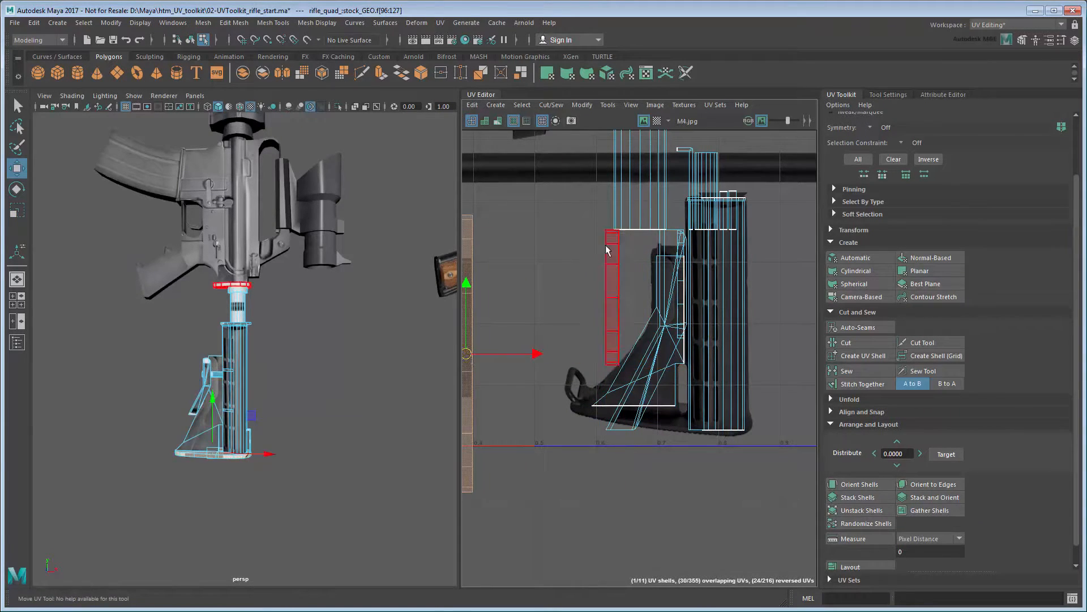
{"action": "left_click", "coordinate": [615, 292]}
{"action": "left_click_drag", "start_coordinate": [614, 293], "coordinate": [490, 290]}
{"action": "left_click", "coordinate": [640, 182]}
{"action": "left_click_drag", "start_coordinate": [641, 187], "coordinate": [538, 234]}
Step: Fit the slanted side piece's shell inside the stock image and move the remaining thin strip shell aside
{"action": "left_click", "coordinate": [640, 321]}
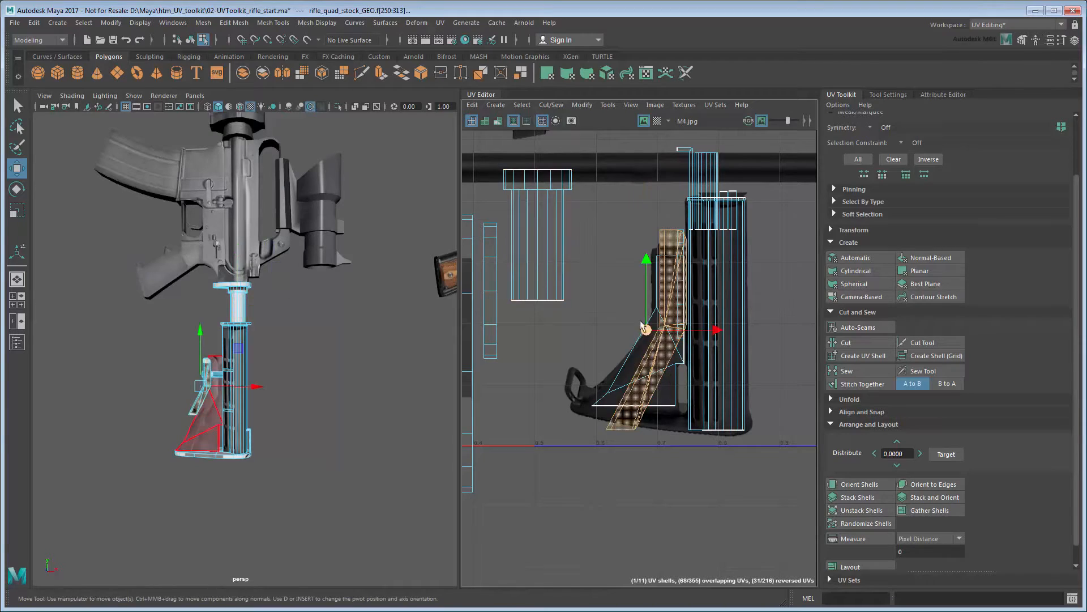
{"action": "left_click_drag", "start_coordinate": [640, 321], "coordinate": [503, 391]}
{"action": "left_click", "coordinate": [680, 300]}
{"action": "scroll", "coordinate": [655, 464], "scroll_direction": "down", "scroll_amount": 3}
{"action": "middle_click_drag", "start_coordinate": [655, 464], "coordinate": [709, 437], "text": "alt"}
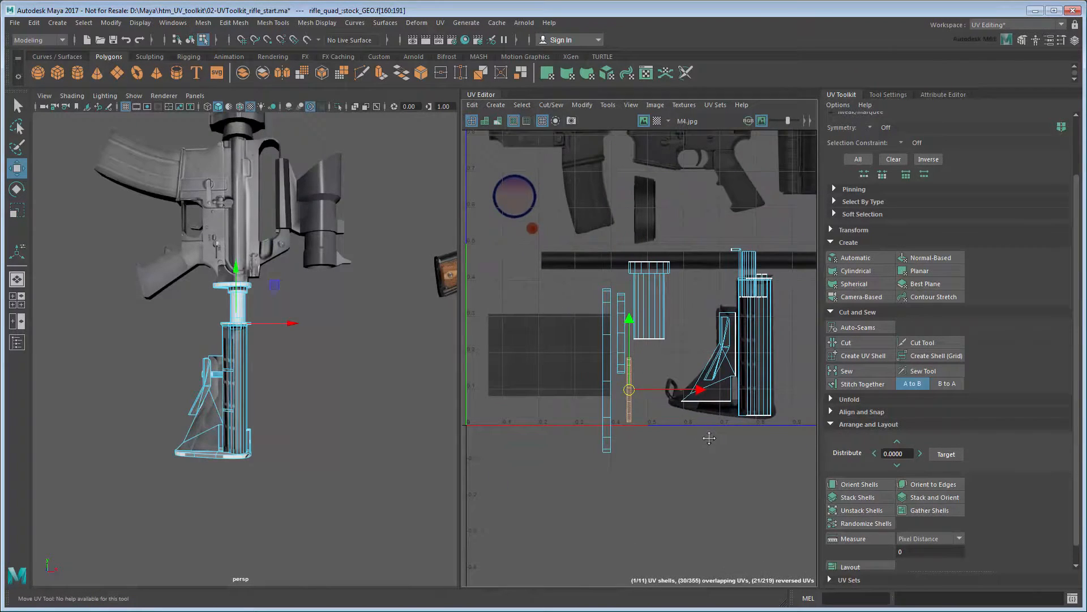
Step: Rotate the buffer tube shell 90 degrees, scale it down and place it on the barrel image
{"action": "left_click", "coordinate": [649, 300]}
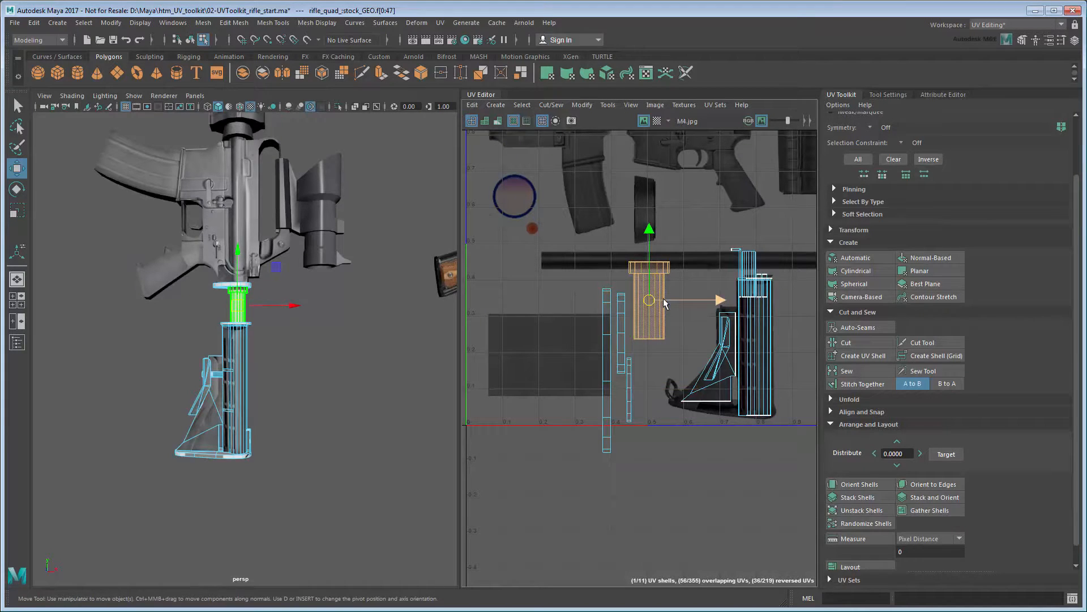
{"action": "left_click", "coordinate": [853, 230]}
{"action": "left_click", "coordinate": [922, 485]}
{"action": "key", "text": "r"}
{"action": "left_click_drag", "start_coordinate": [649, 300], "coordinate": [648, 265]}
{"action": "key", "text": "w"}
{"action": "key", "text": "r"}
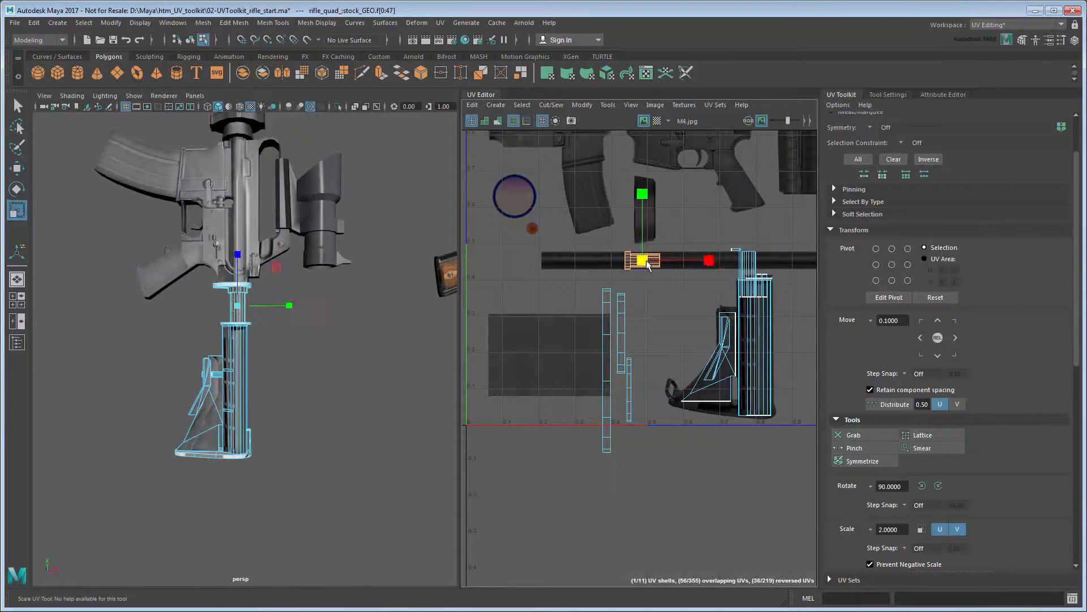
{"action": "left_click", "coordinate": [674, 311]}
Step: Stack the stock's three thin strip shells and apply a planar projection to them
{"action": "key", "text": "q"}
{"action": "left_click_drag", "start_coordinate": [580, 290], "coordinate": [648, 454]}
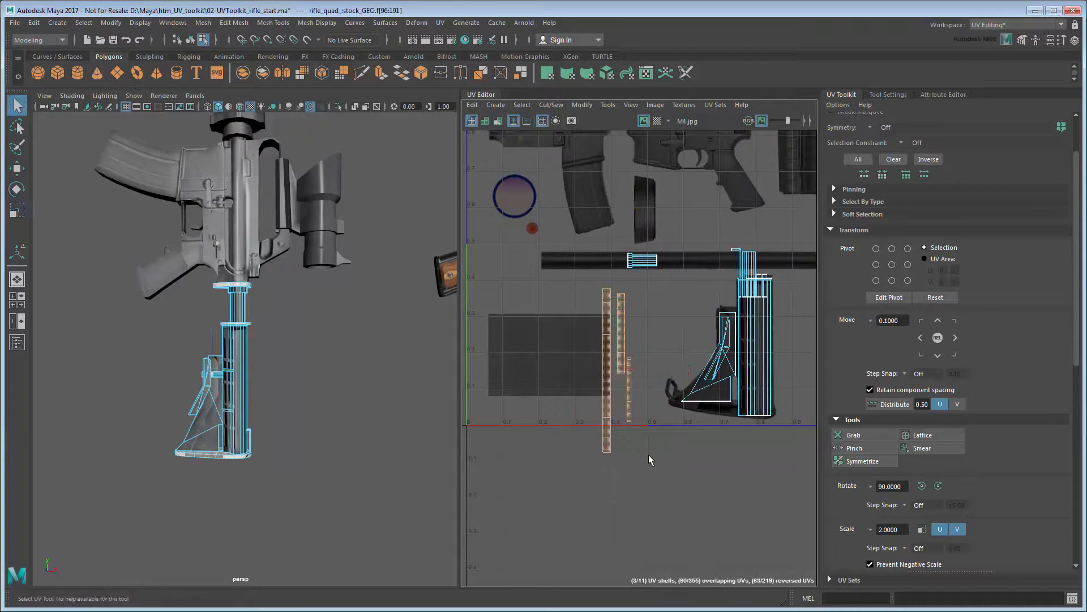
{"action": "scroll", "coordinate": [1077, 417], "scroll_direction": "down", "scroll_amount": 5}
{"action": "left_click", "coordinate": [854, 477]}
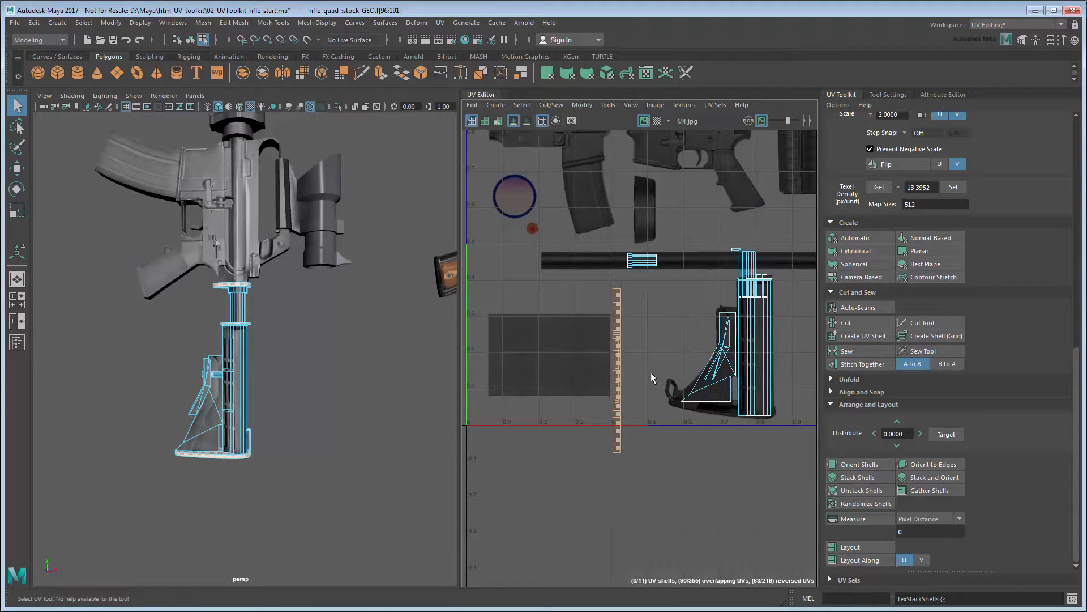
{"action": "left_click", "coordinate": [868, 404]}
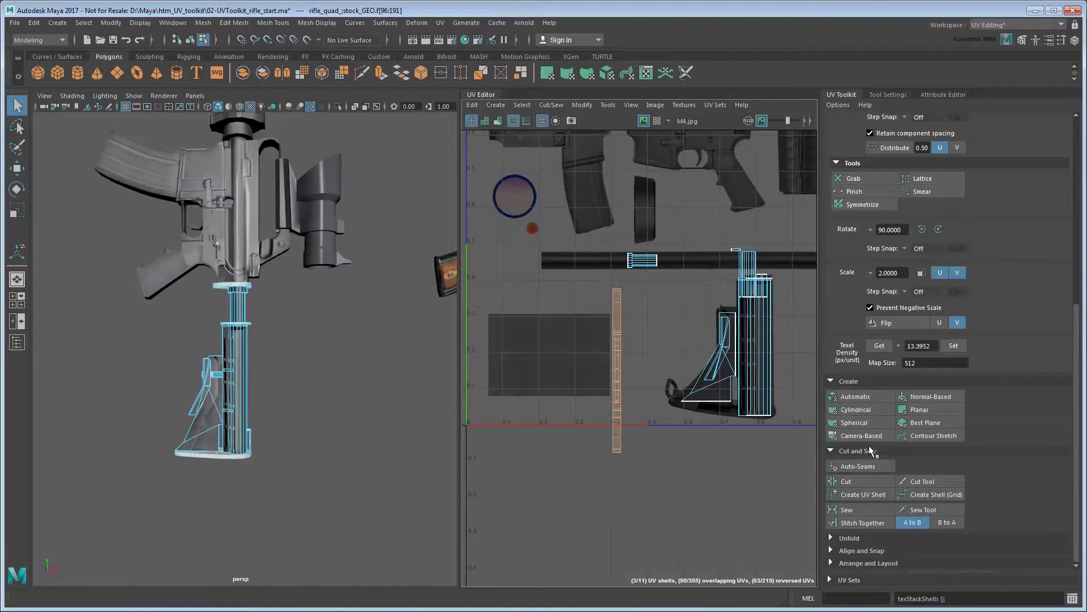
{"action": "left_click", "coordinate": [858, 451]}
{"action": "left_click", "coordinate": [924, 484]}
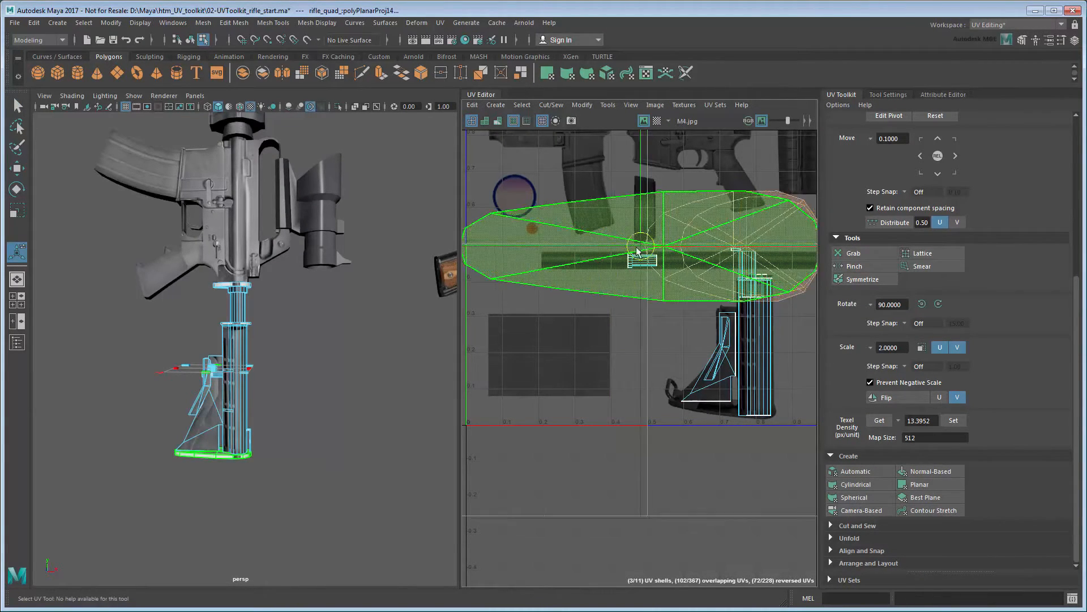
Step: Scale down the projected strip shells, place them on the plain dark rectangle of the image and deselect the stock
{"action": "key", "text": "r"}
{"action": "key", "text": "w"}
{"action": "left_click_drag", "start_coordinate": [488, 354], "coordinate": [551, 355]}
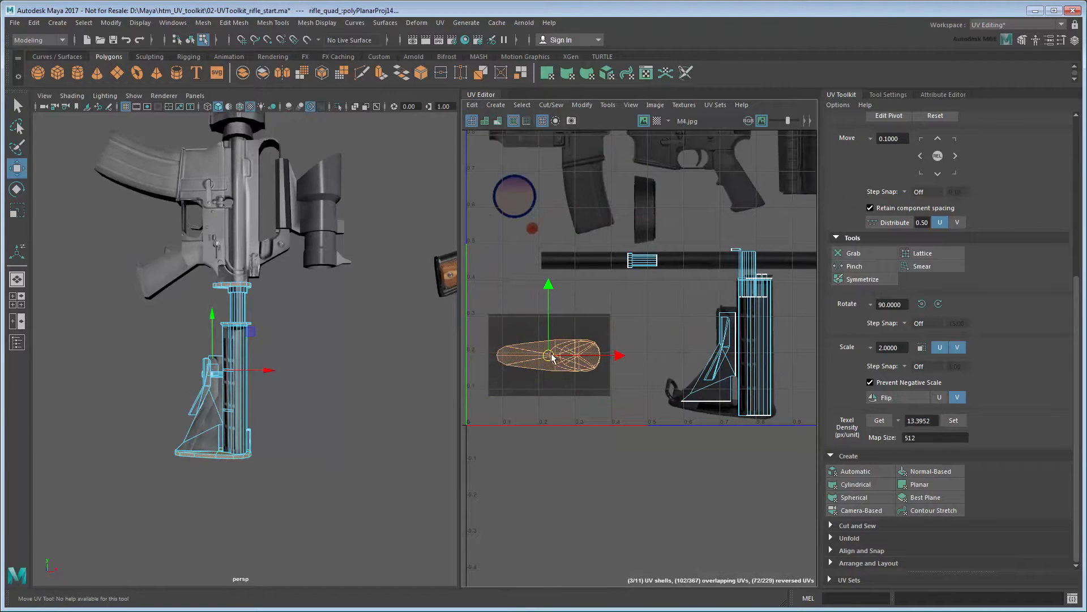
{"action": "key", "text": "q"}
{"action": "left_click", "coordinate": [671, 355]}
{"action": "scroll", "coordinate": [1001, 311], "scroll_direction": "up", "scroll_amount": 5}
{"action": "left_click", "coordinate": [884, 253]}
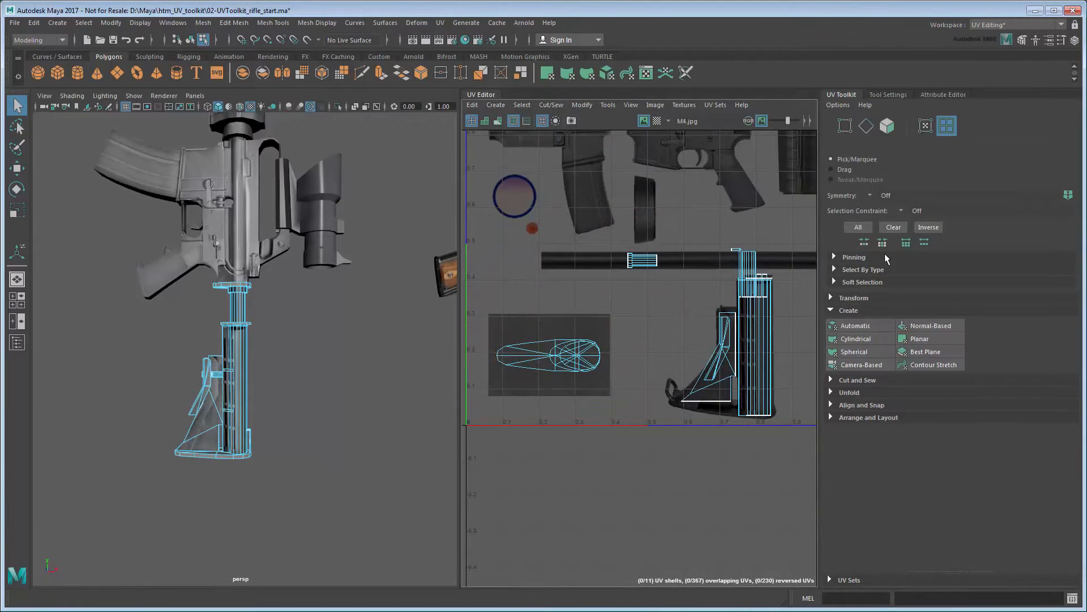
{"action": "left_click", "coordinate": [894, 310]}
{"action": "key", "text": "F8"}
{"action": "left_click", "coordinate": [367, 419]}
{"action": "middle_click_drag", "start_coordinate": [322, 387], "coordinate": [377, 420], "text": "alt"}
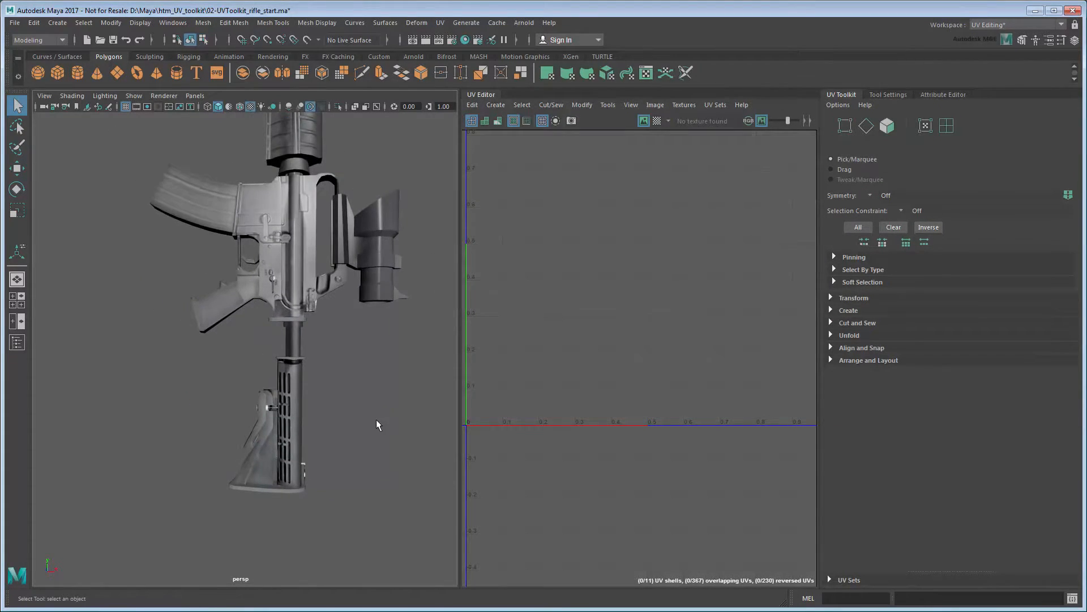
Step: Rotate the stock's narrow tube shell above the stock image 90 degrees and move it onto the barrel image
{"action": "left_click", "coordinate": [299, 420]}
{"action": "key", "text": "F8"}
{"action": "left_click", "coordinate": [749, 266]}
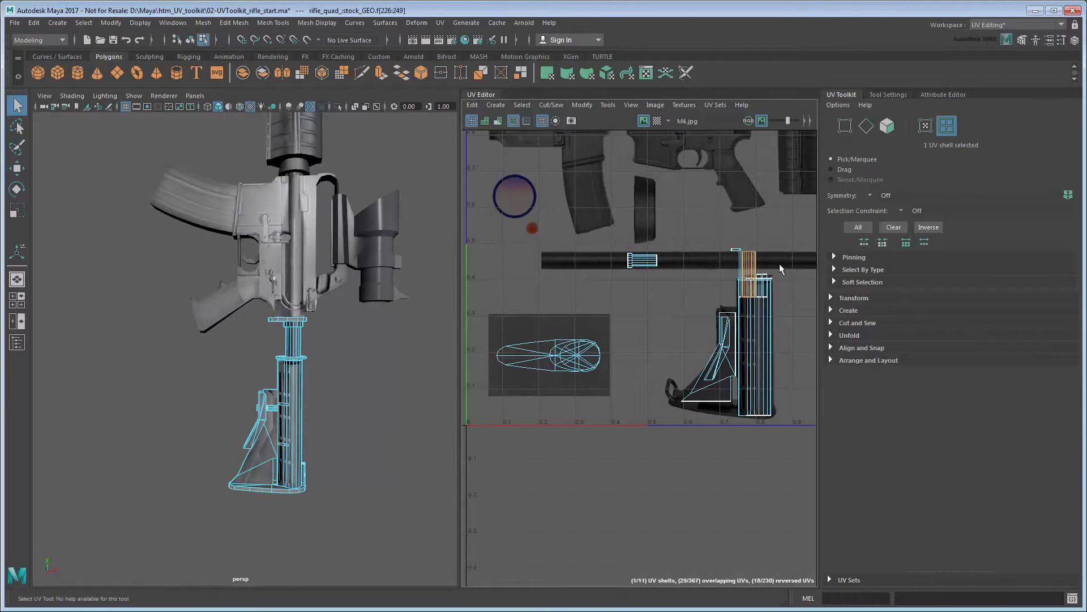
{"action": "left_click", "coordinate": [853, 297]}
{"action": "left_click", "coordinate": [923, 554]}
{"action": "key", "text": "w"}
{"action": "left_click_drag", "start_coordinate": [750, 277], "coordinate": [696, 266]}
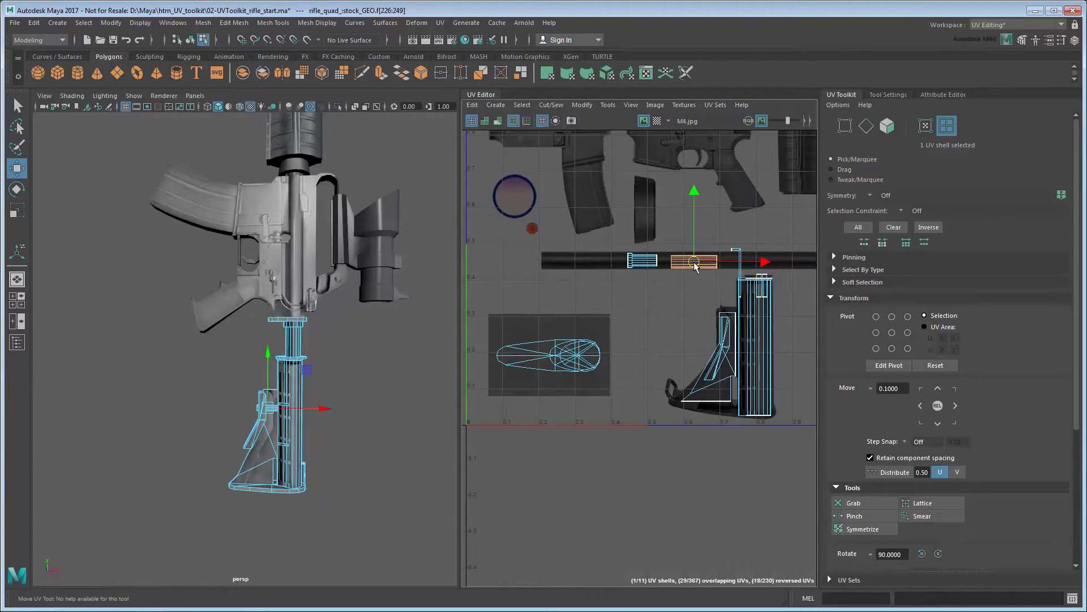
{"action": "key", "text": "q"}
Step: Move the two small shells near the stock image's upper end onto the dark rectangle and rotate the thin L-shaped one 90 degrees
{"action": "left_click", "coordinate": [765, 279]}
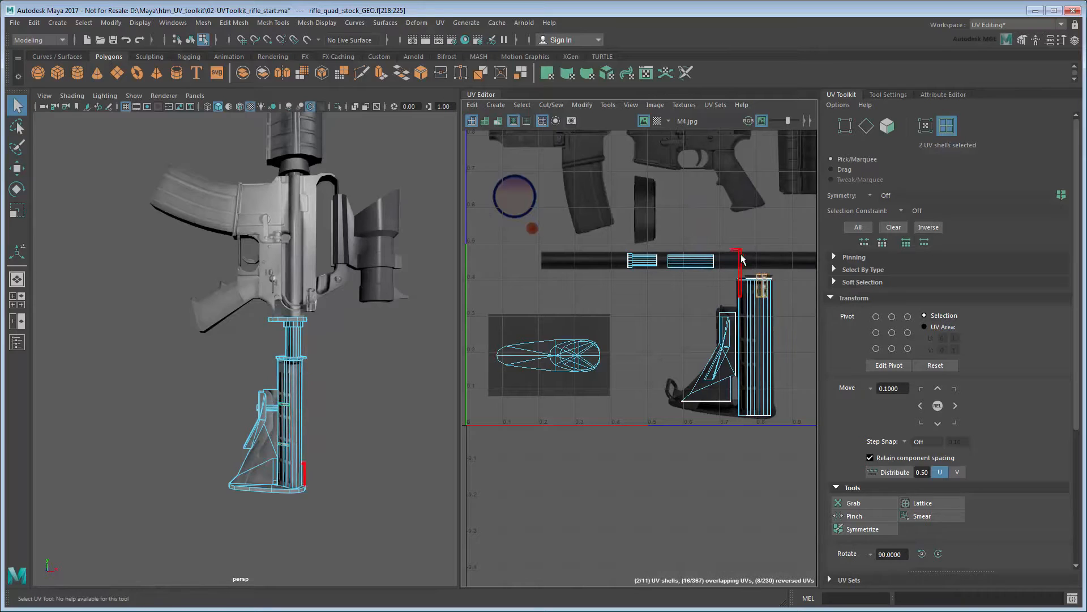
{"action": "left_click_drag", "start_coordinate": [742, 258], "coordinate": [538, 340]}
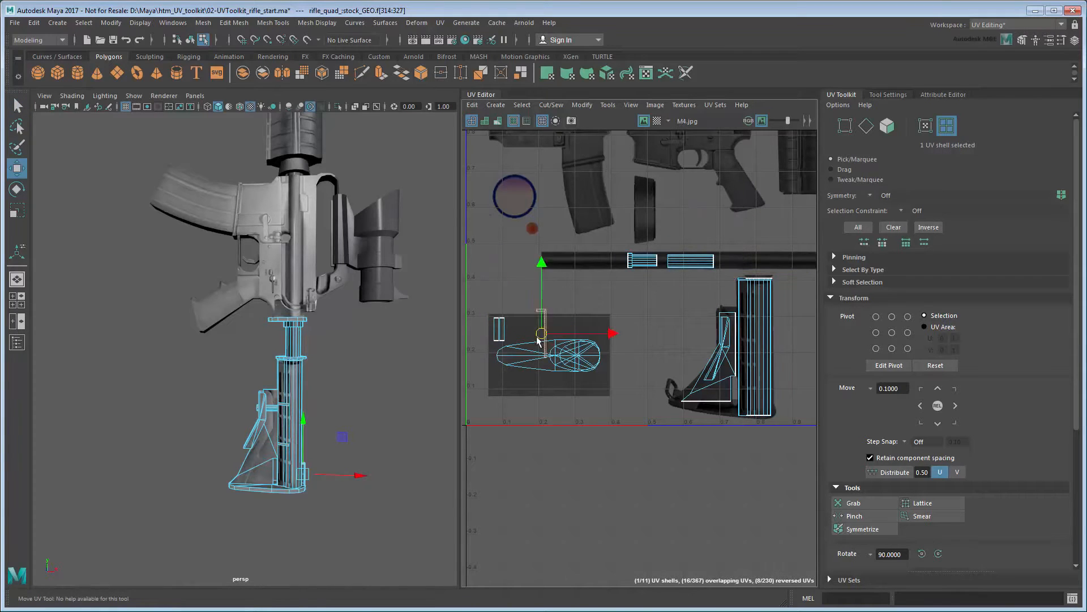
{"action": "key", "text": "e"}
{"action": "left_click", "coordinate": [922, 553]}
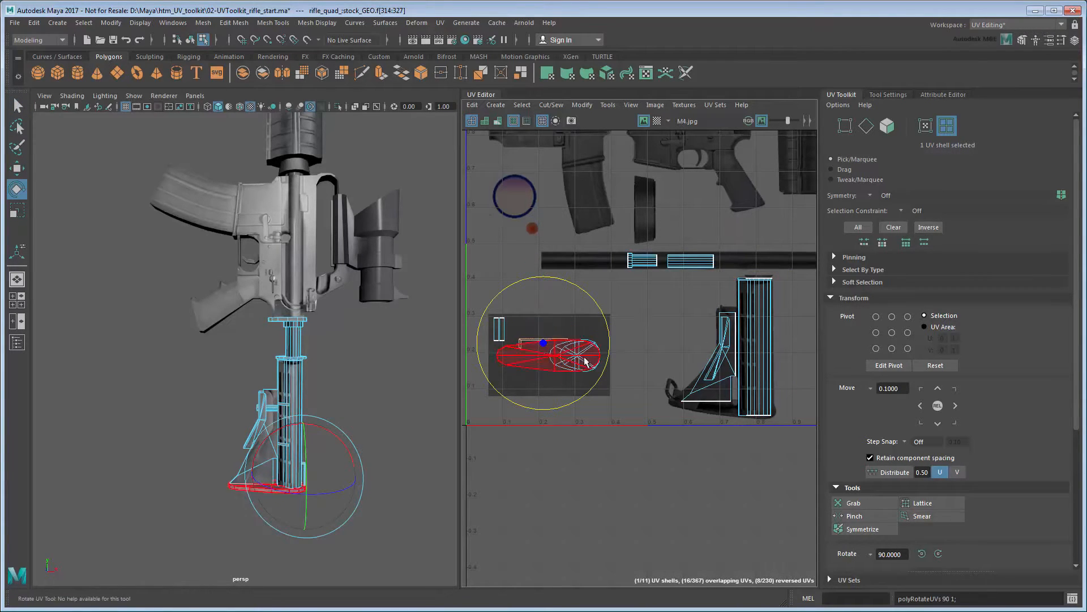
{"action": "key", "text": "w"}
{"action": "left_click", "coordinate": [540, 291]}
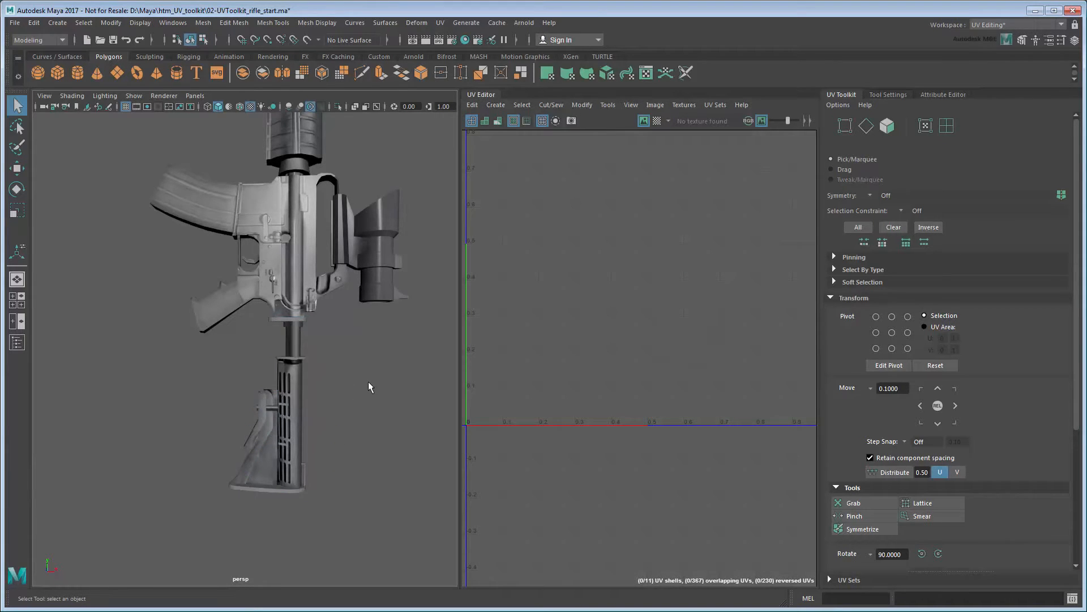
Step: Examine the complete rifle model, both on its own and beside the character and pistol
{"action": "key", "text": "f"}
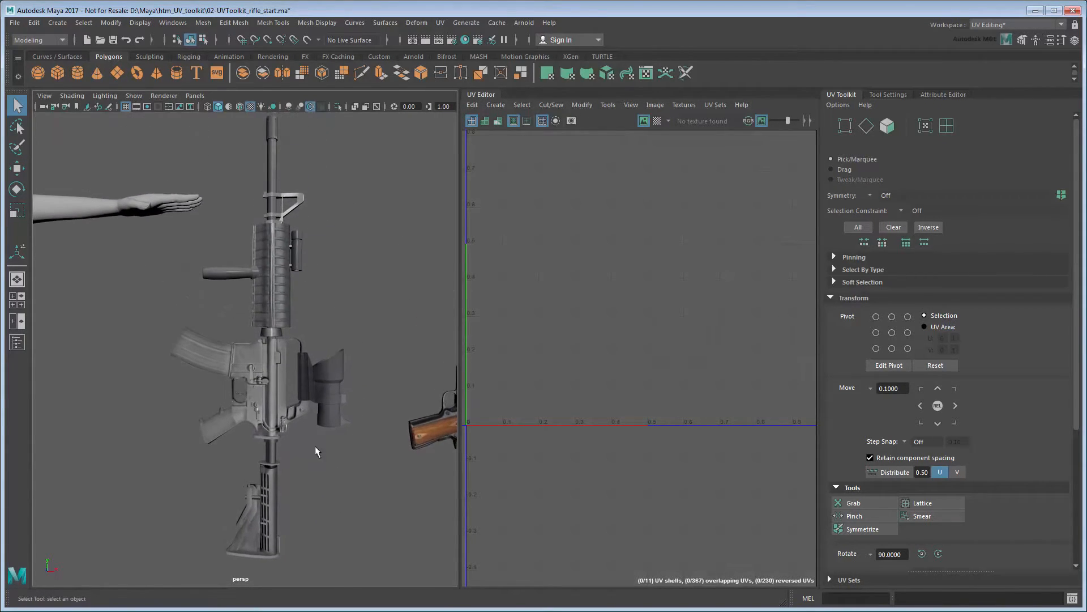
{"action": "key", "text": "w"}
{"action": "left_click_drag", "start_coordinate": [368, 455], "coordinate": [359, 371], "text": "alt"}
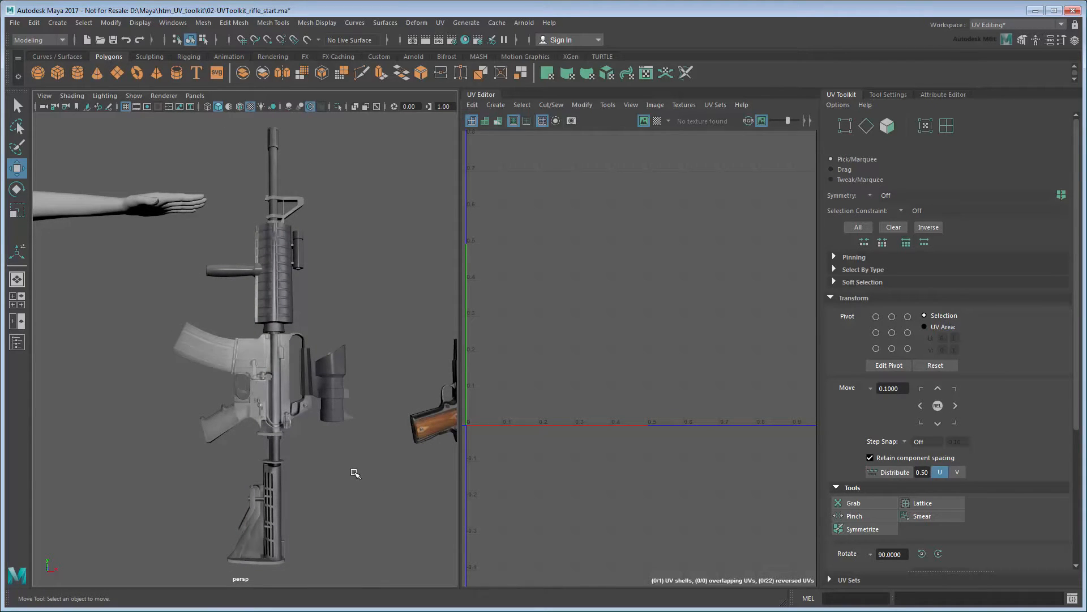
{"action": "scroll", "coordinate": [355, 474], "scroll_direction": "down", "scroll_amount": 5}
{"action": "middle_click_drag", "start_coordinate": [262, 453], "coordinate": [369, 423], "text": "alt"}
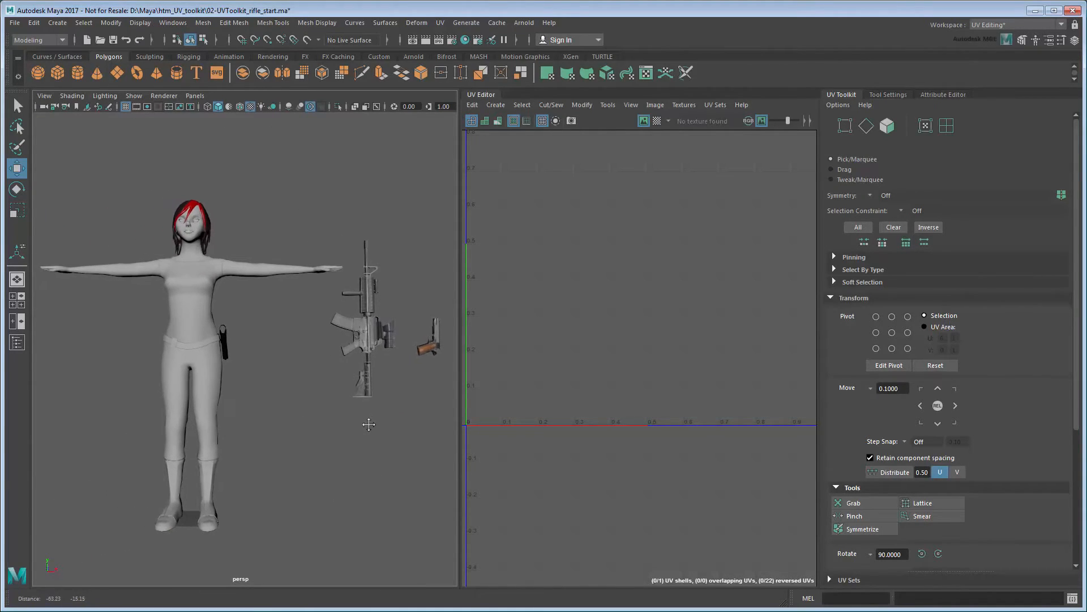
{"action": "left_click_drag", "start_coordinate": [335, 483], "coordinate": [332, 481], "text": "alt"}
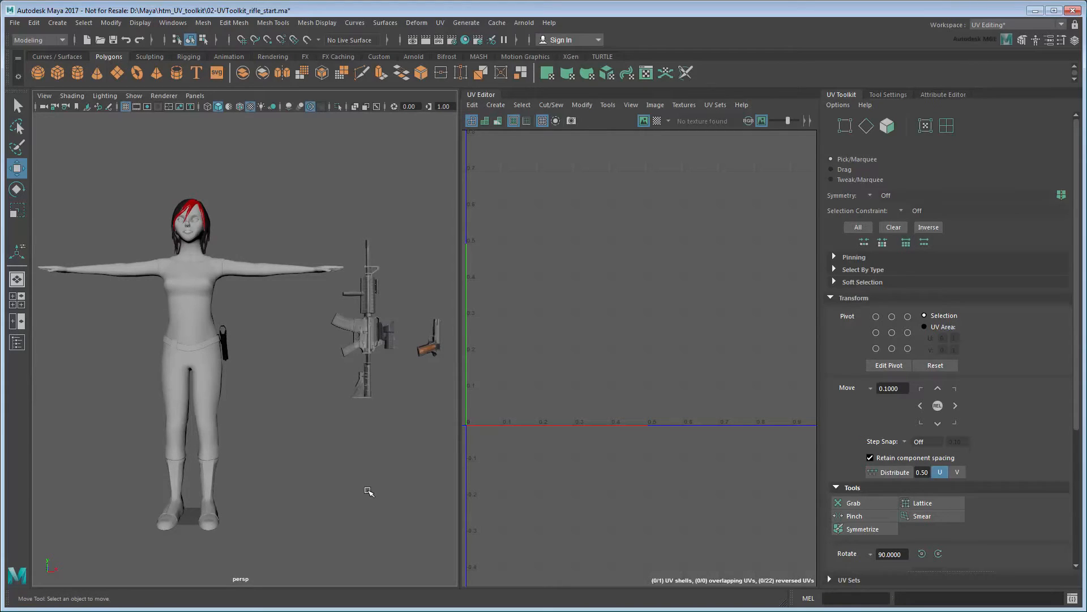